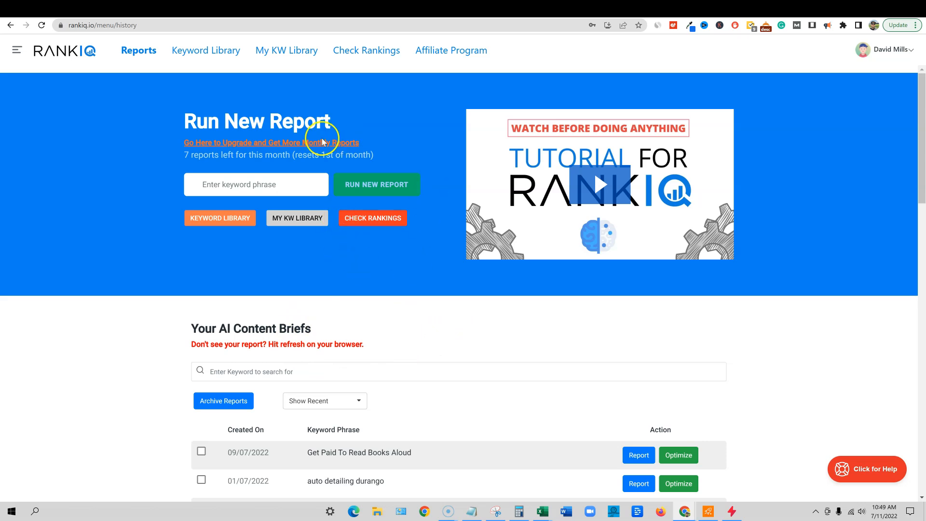
Open the Keyword Library and look through its available niches and the list of low-competition keyword phrases
{"action": "left_click", "coordinate": [229, 56]}
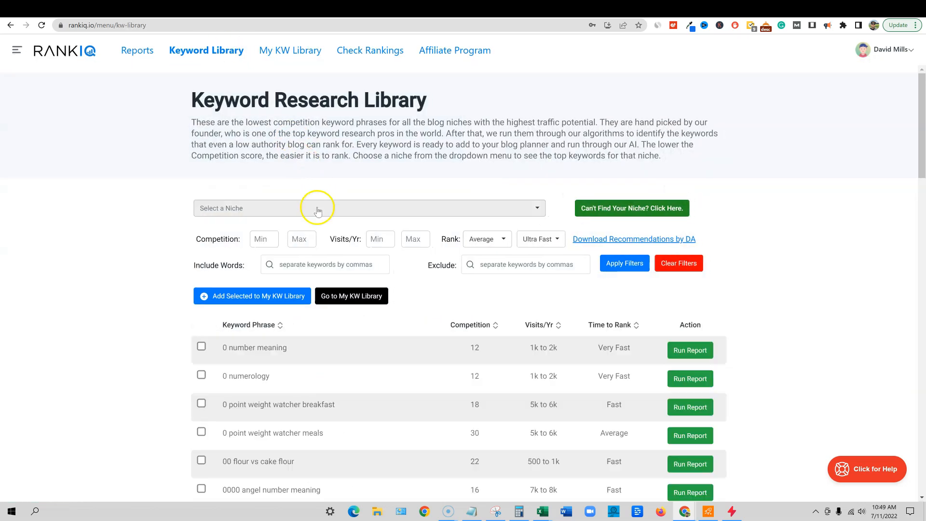
{"action": "left_click", "coordinate": [413, 211]}
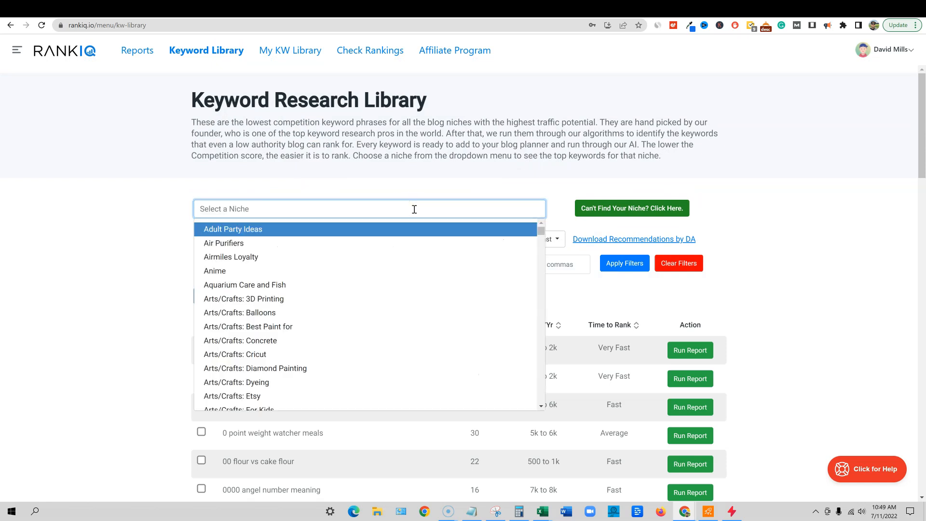
{"action": "scroll", "coordinate": [352, 241], "scroll_direction": "down", "scroll_amount": 10}
{"action": "scroll", "coordinate": [338, 264], "scroll_direction": "down", "scroll_amount": 20}
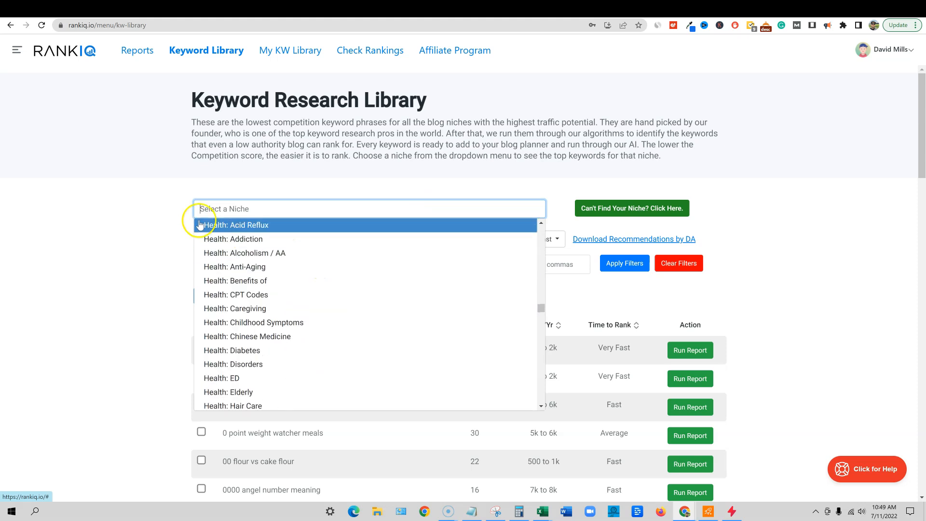
{"action": "left_click", "coordinate": [161, 188]}
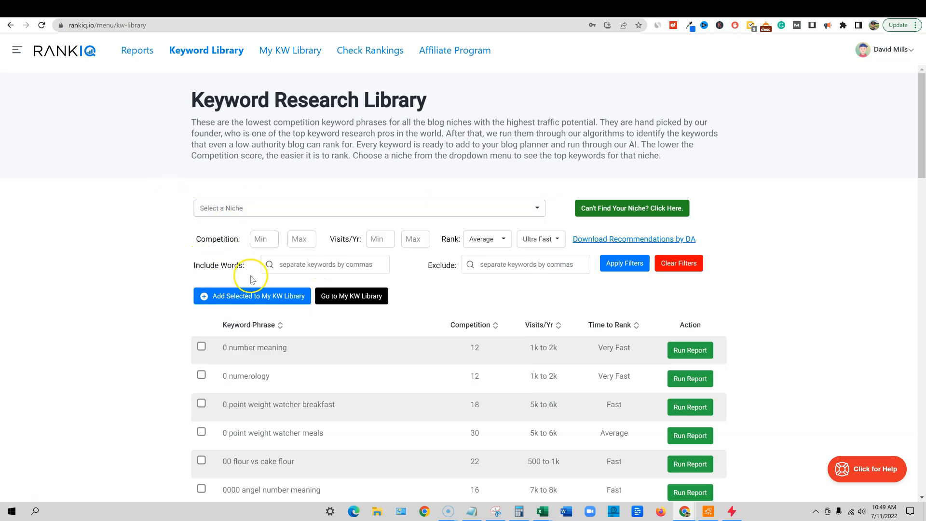
{"action": "scroll", "coordinate": [244, 299], "scroll_direction": "down", "scroll_amount": 2}
{"action": "scroll", "coordinate": [236, 364], "scroll_direction": "up", "scroll_amount": 2}
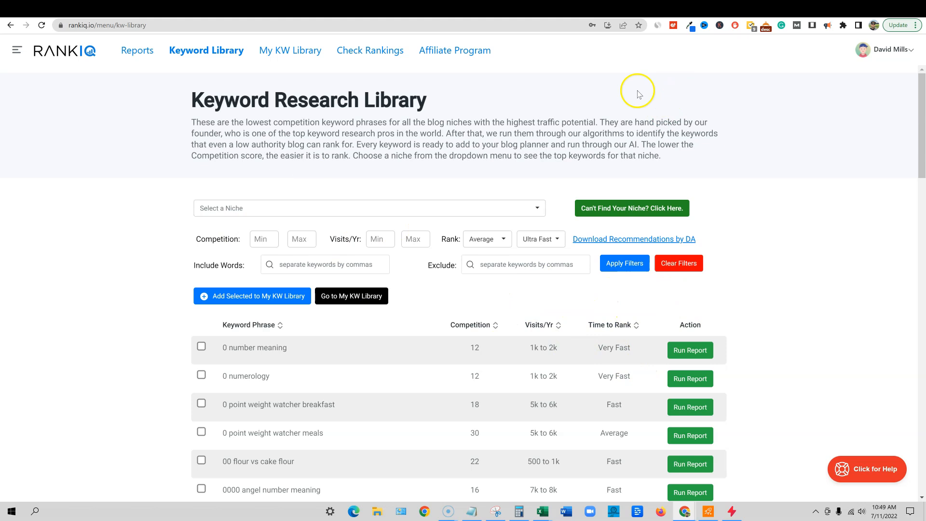
Copy the keyword phrase "how to make money from poetry" from the AI content briefs in the reports
{"action": "left_click", "coordinate": [143, 48]}
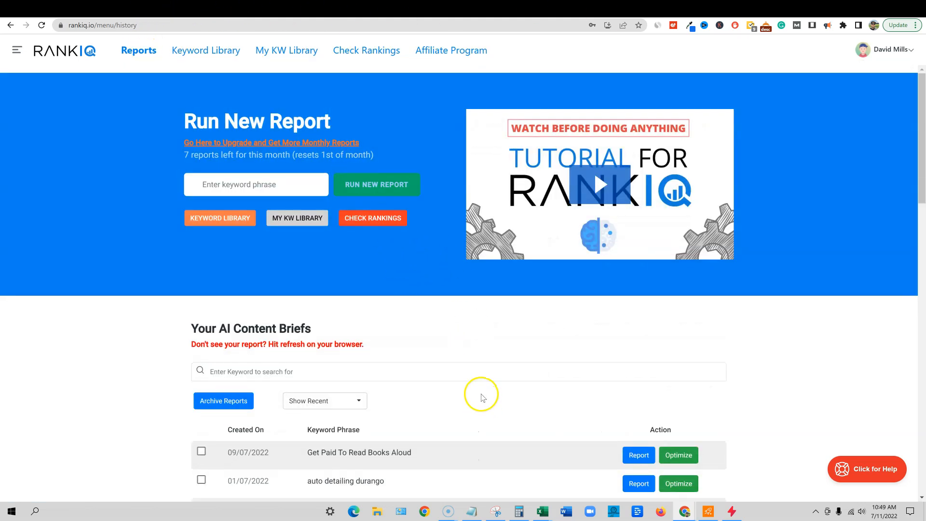
{"action": "scroll", "coordinate": [475, 402], "scroll_direction": "down", "scroll_amount": 3}
{"action": "scroll", "coordinate": [464, 408], "scroll_direction": "down", "scroll_amount": 3}
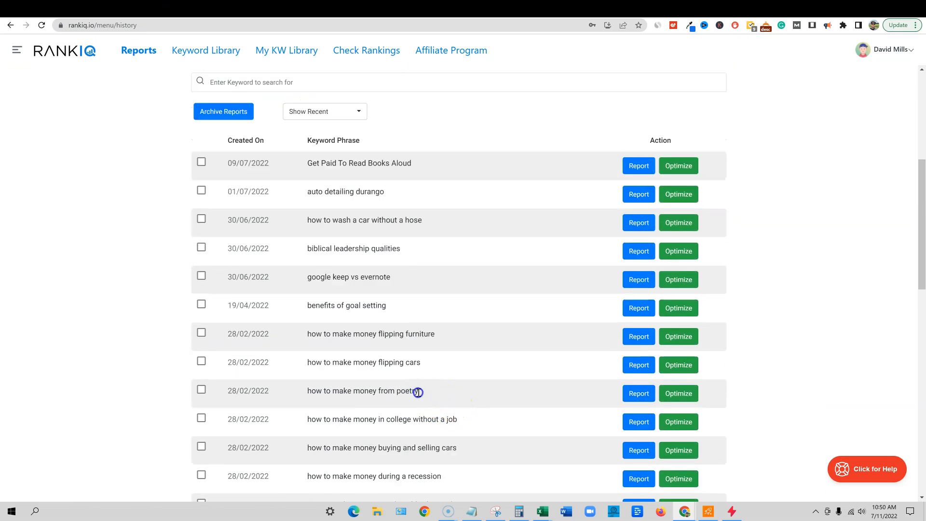
{"action": "left_click_drag", "start_coordinate": [416, 391], "coordinate": [312, 390]}
{"action": "key", "text": "ctrl+c"}
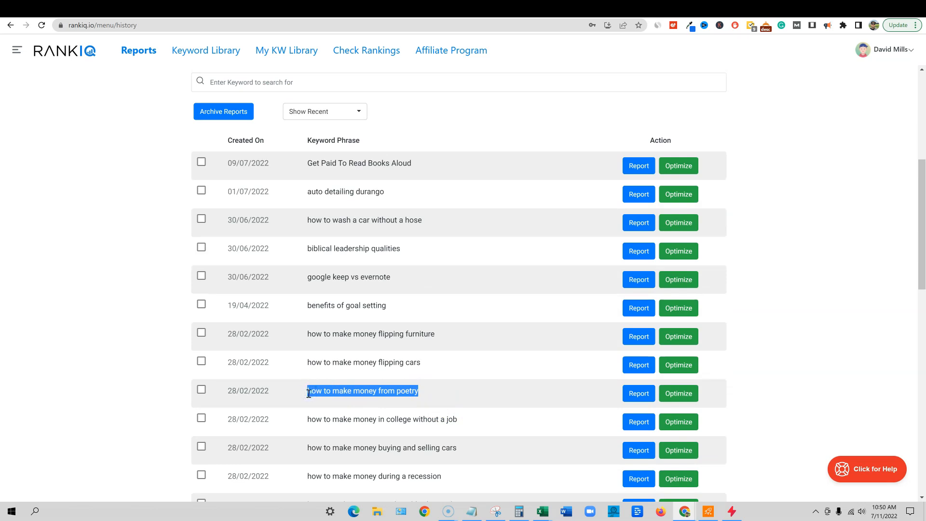
{"action": "left_click", "coordinate": [779, 138]}
{"action": "scroll", "coordinate": [750, 201], "scroll_direction": "up", "scroll_amount": 1}
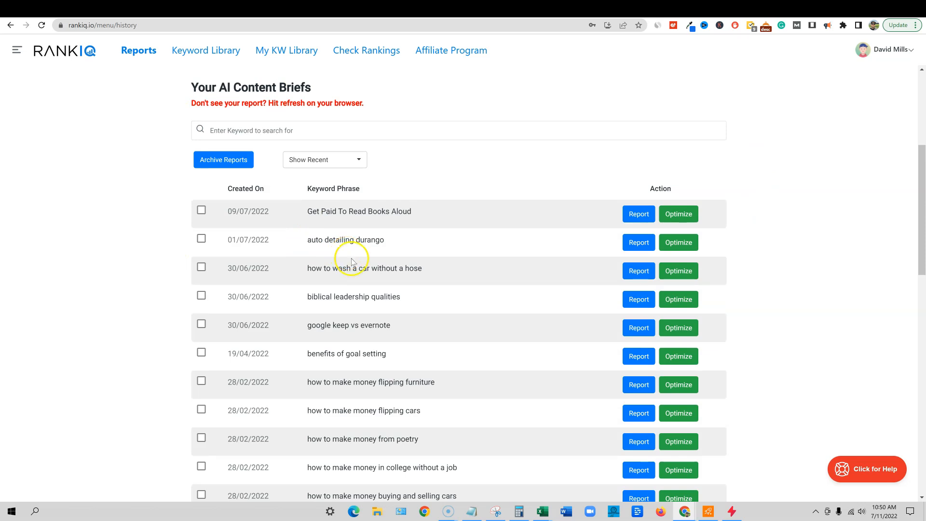
{"action": "scroll", "coordinate": [392, 292], "scroll_direction": "down", "scroll_amount": 1}
{"action": "scroll", "coordinate": [392, 292], "scroll_direction": "up", "scroll_amount": 2}
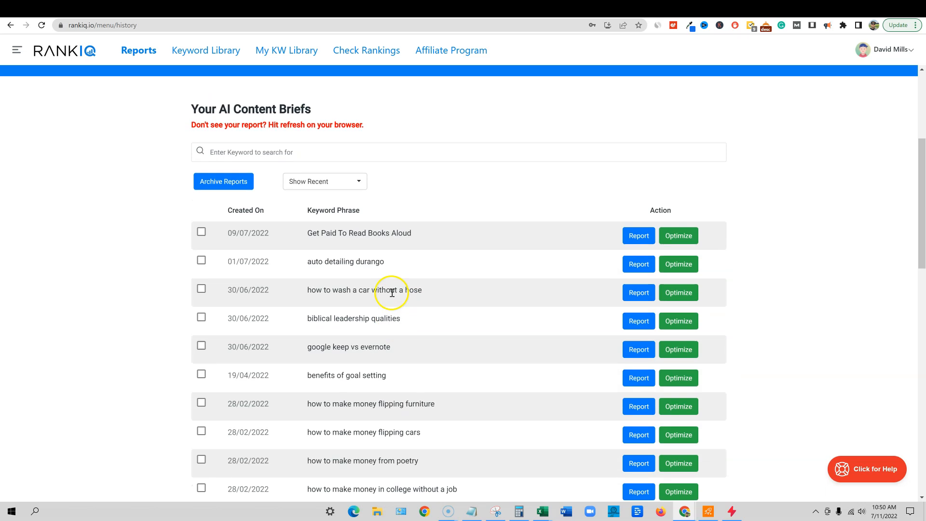
{"action": "scroll", "coordinate": [386, 288], "scroll_direction": "up", "scroll_amount": 2}
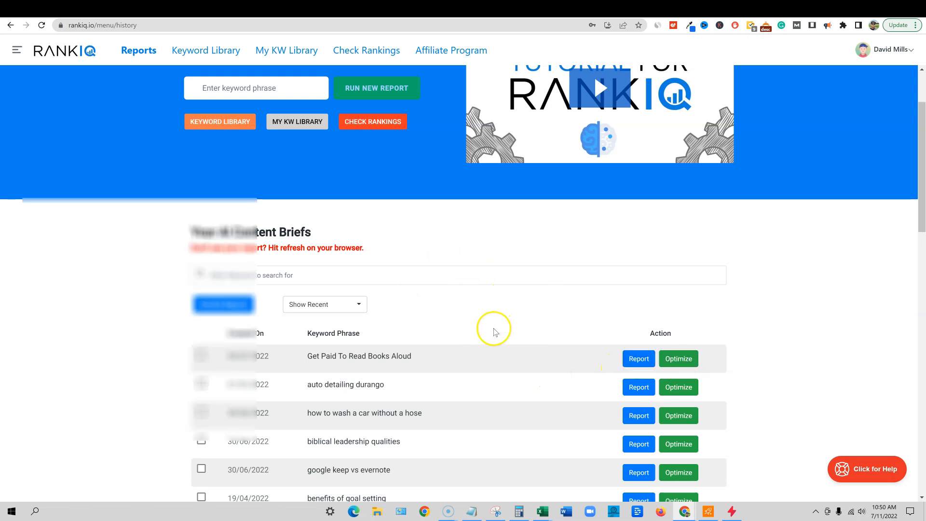
{"action": "scroll", "coordinate": [554, 308], "scroll_direction": "up", "scroll_amount": 2}
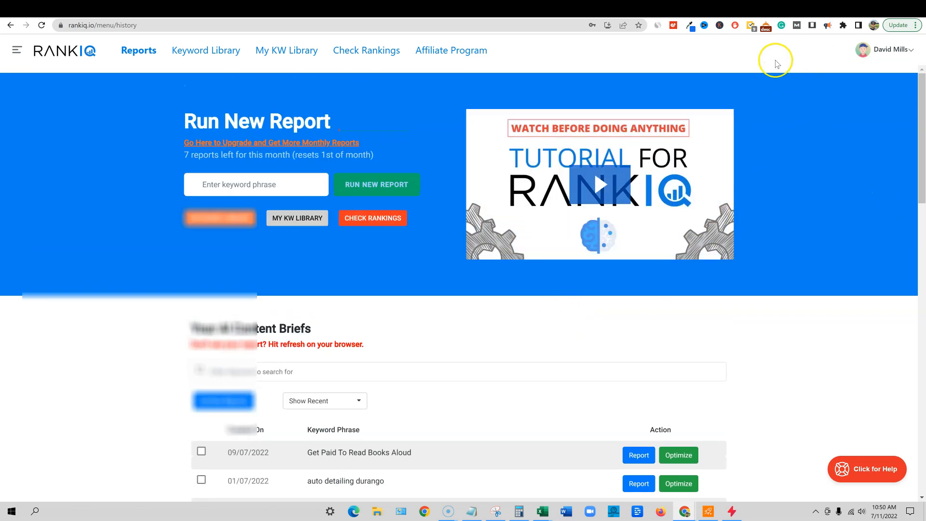
Switch to NeuronWriter and review the competitors for "how to make money from poetry", then generate the guidelines from the top 10
{"action": "left_click", "coordinate": [756, 6]}
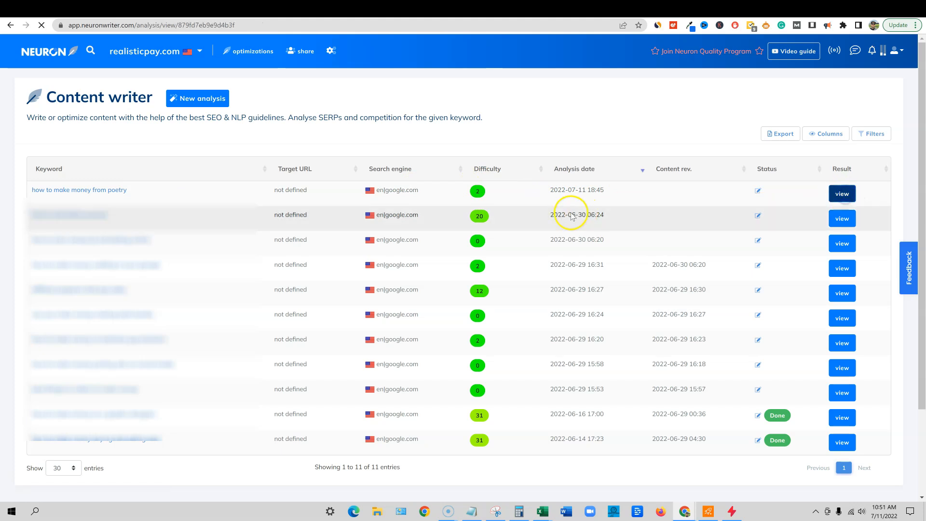
{"action": "scroll", "coordinate": [357, 235], "scroll_direction": "down", "scroll_amount": 1}
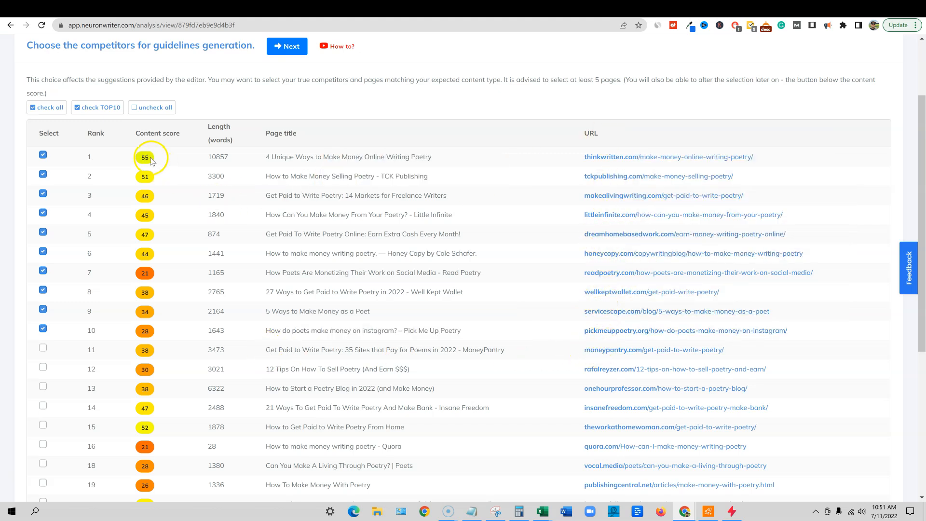
{"action": "scroll", "coordinate": [149, 159], "scroll_direction": "down", "scroll_amount": 5}
{"action": "scroll", "coordinate": [147, 205], "scroll_direction": "up", "scroll_amount": 7}
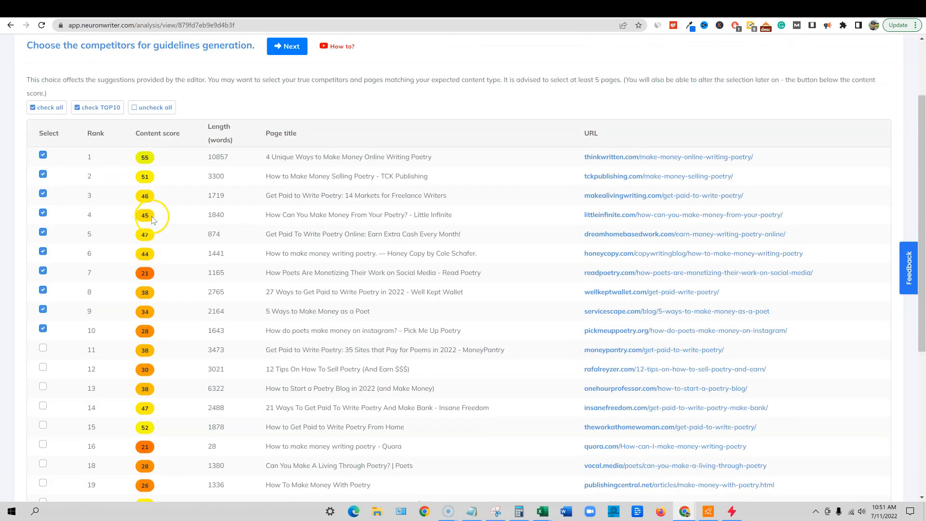
{"action": "scroll", "coordinate": [144, 184], "scroll_direction": "down", "scroll_amount": 2}
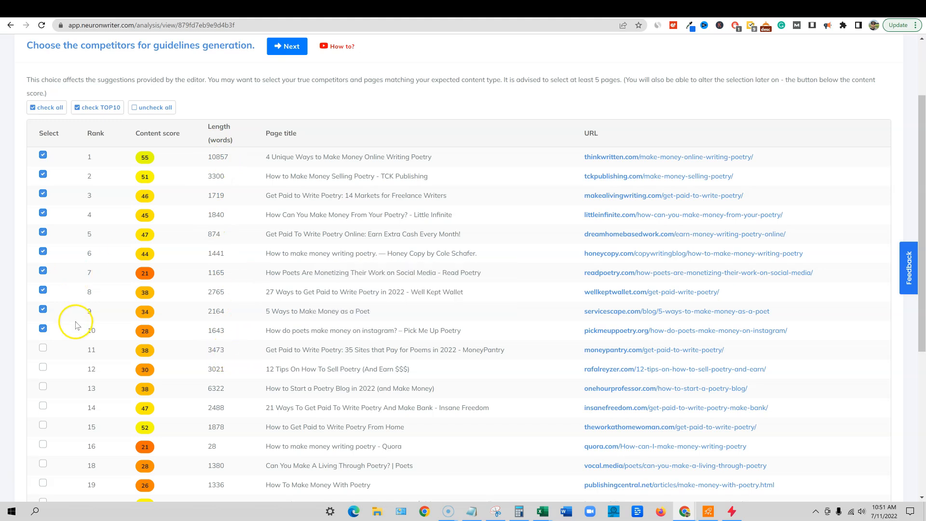
{"action": "left_click", "coordinate": [288, 46]}
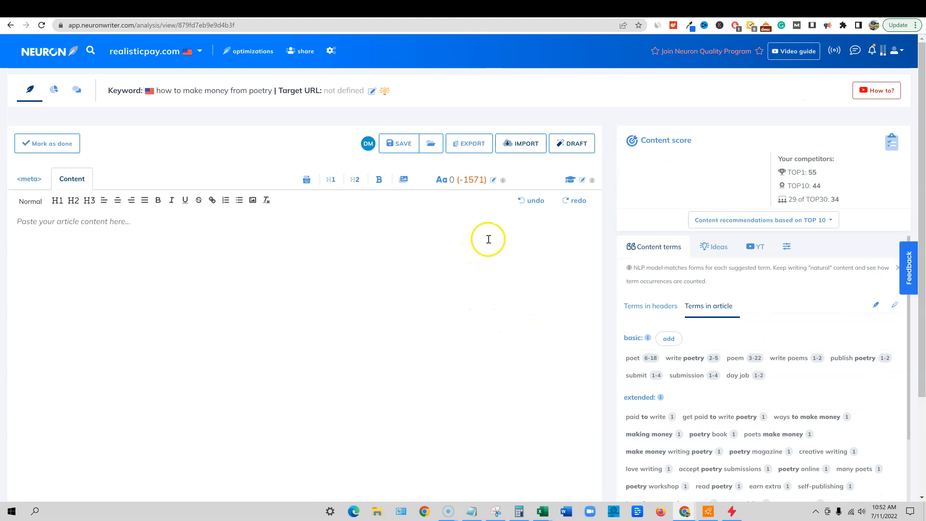
Switch to WordHero and generate a Blog Outlines result for the topic "how to make money from poetry"
{"action": "left_click", "coordinate": [775, 6]}
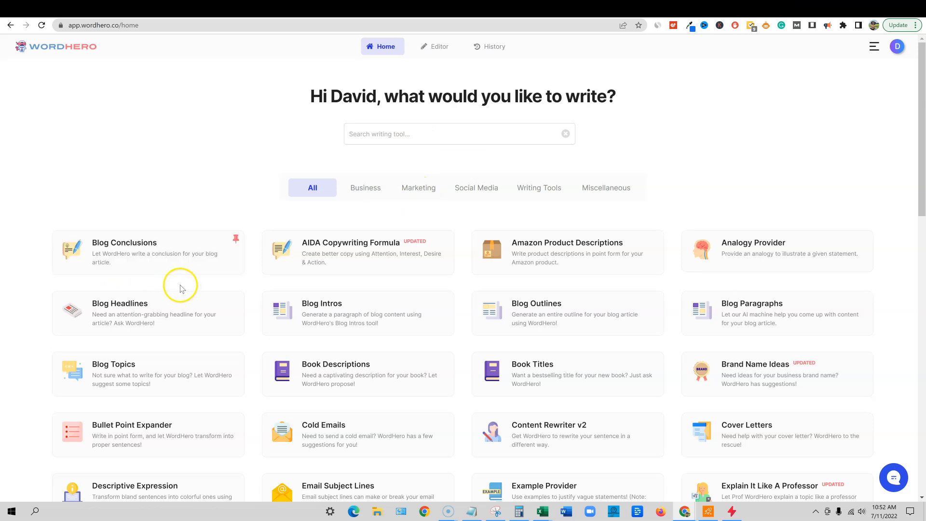
{"action": "left_click", "coordinate": [538, 187]}
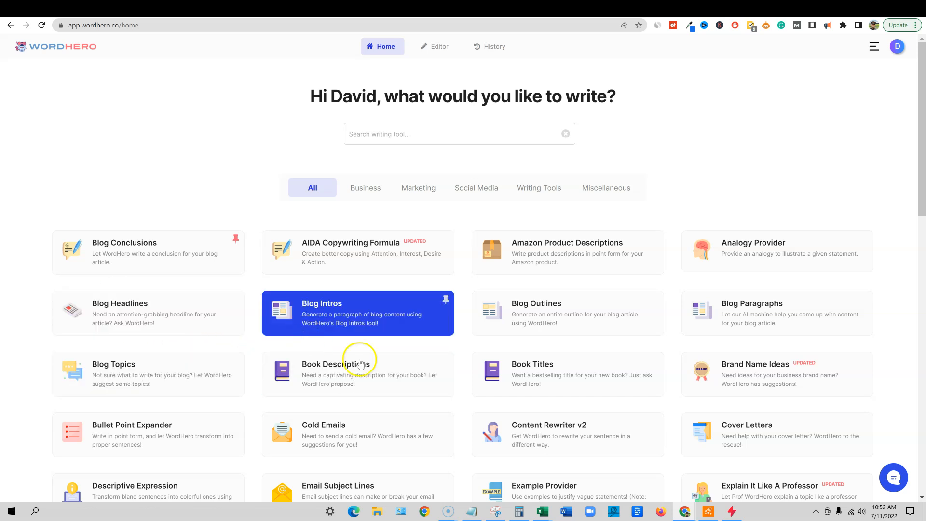
{"action": "left_click", "coordinate": [565, 319]}
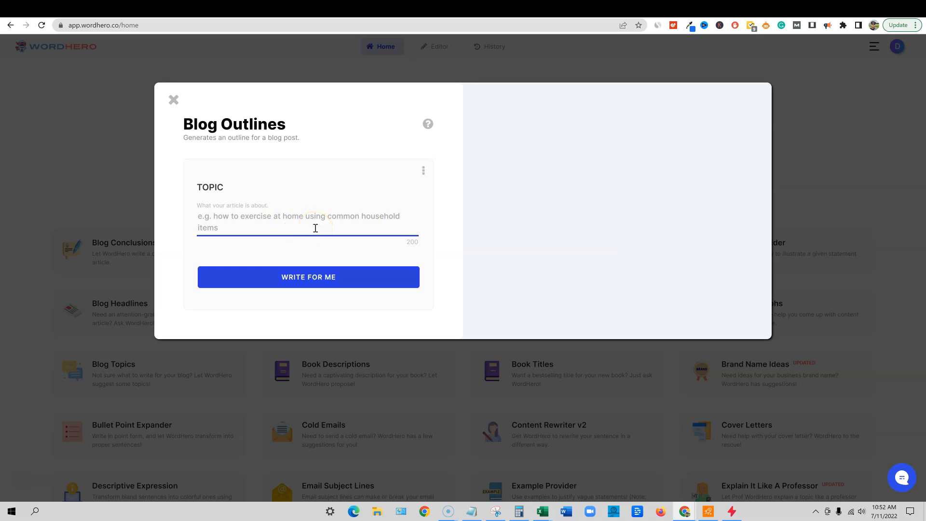
{"action": "key", "text": "ctrl+v"}
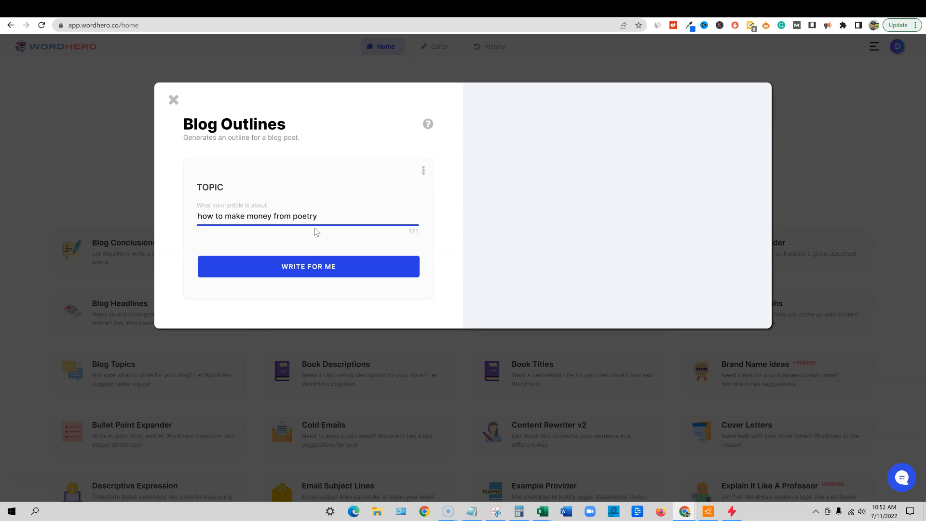
{"action": "left_click", "coordinate": [326, 267]}
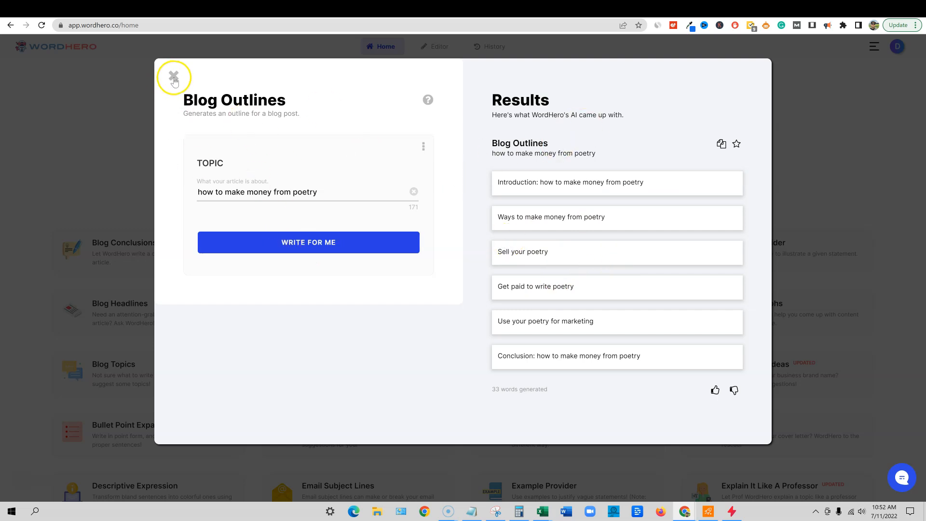
{"action": "left_click", "coordinate": [174, 77]}
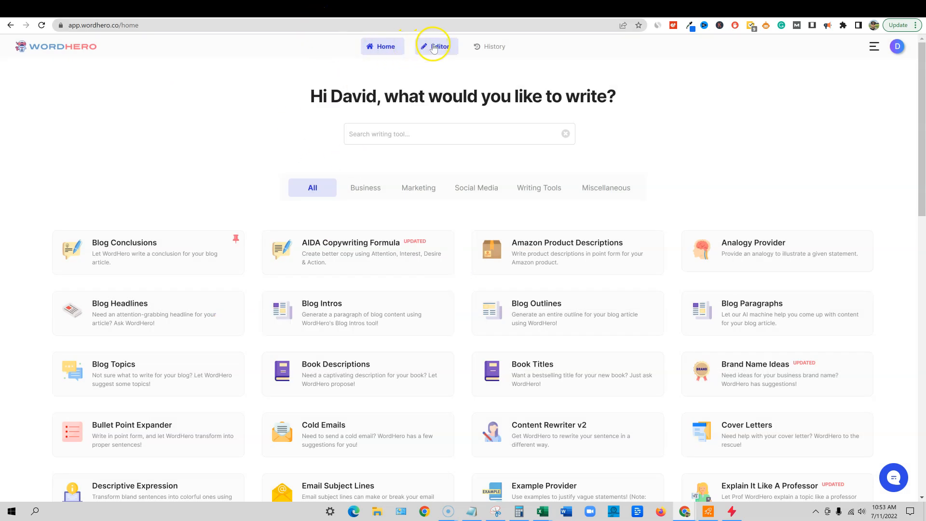
Start a document in the WordHero editor with the title "How to Make Money From Poetry" in title case
{"action": "left_click", "coordinate": [433, 48]}
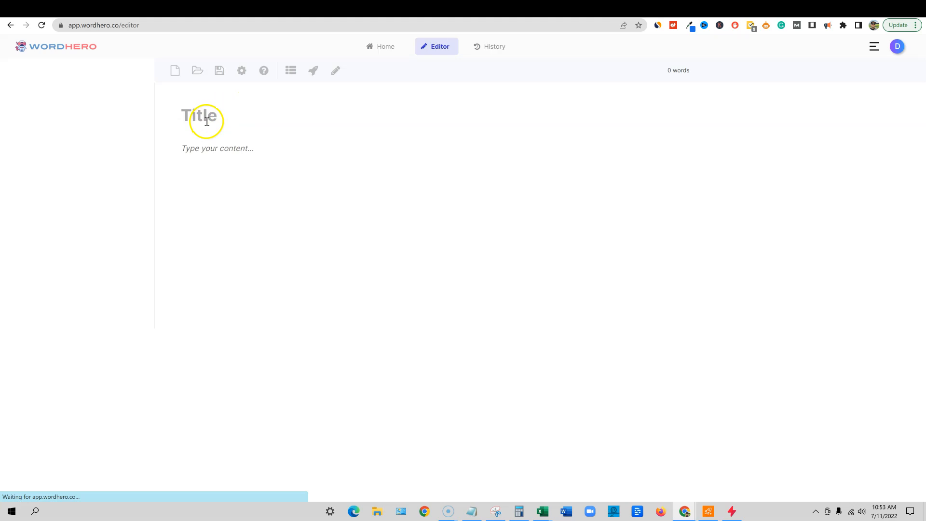
{"action": "left_click", "coordinate": [207, 119]}
{"action": "key", "text": "ctrl+v"}
{"action": "left_click", "coordinate": [189, 117]}
{"action": "key", "text": "BackSpace"}
{"action": "type", "text": "H"}
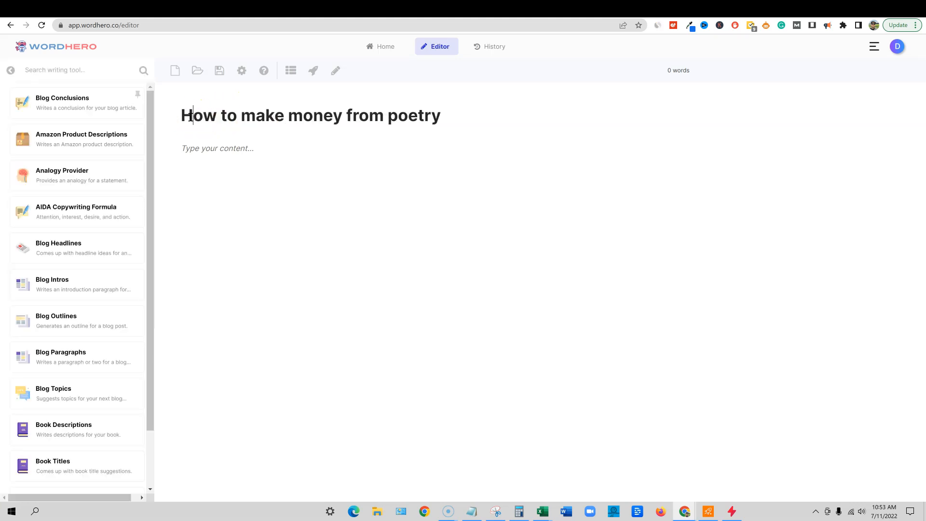
{"action": "key", "text": "BackSpace"}
{"action": "type", "text": "M"}
{"action": "left_click", "coordinate": [450, 114]}
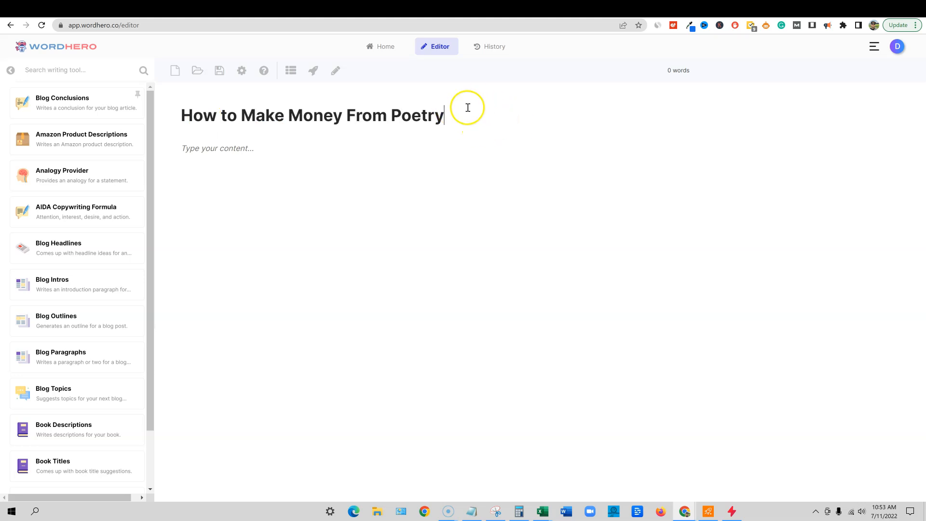
Generate an outline from the document title and select the resulting outline text
{"action": "left_click", "coordinate": [205, 150]}
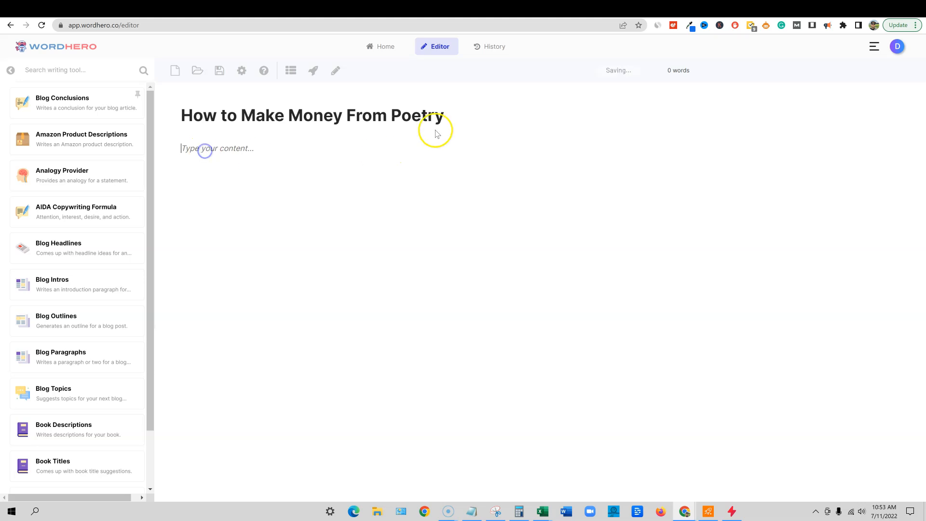
{"action": "left_click_drag", "start_coordinate": [444, 115], "coordinate": [149, 114]}
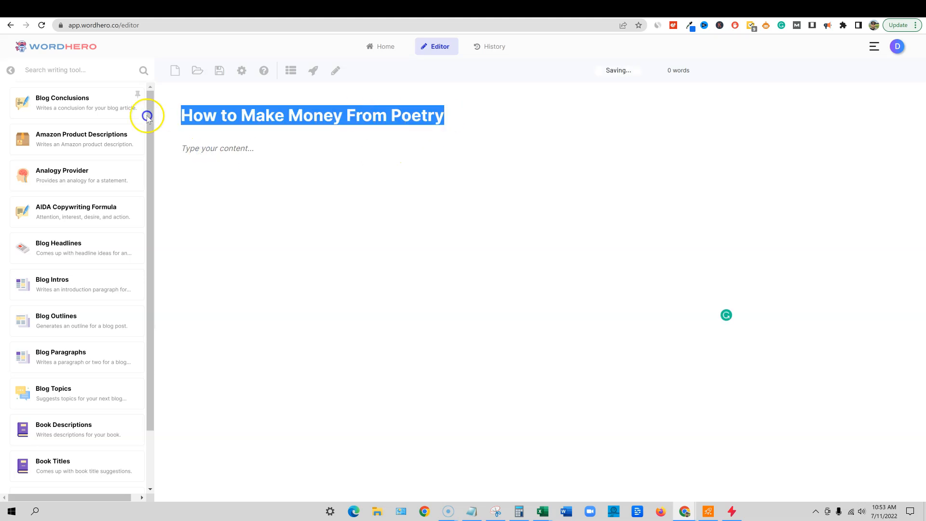
{"action": "left_click", "coordinate": [292, 71]}
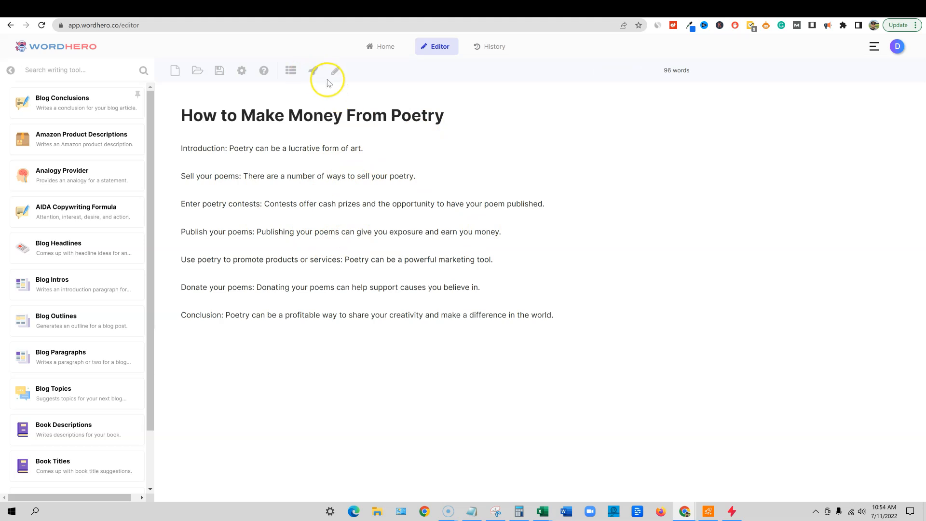
{"action": "left_click_drag", "start_coordinate": [553, 315], "coordinate": [183, 138]}
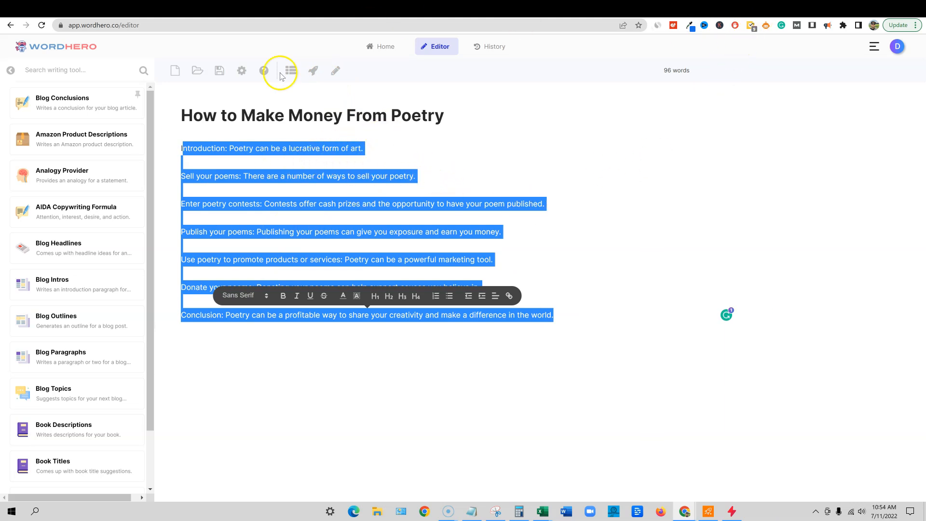
Switch to NeuronWriter, open the content draft, and add the "Are you ready", "Why Is it So Hard" and "How Much Can You Get Paid" headers
{"action": "left_click", "coordinate": [757, 8]}
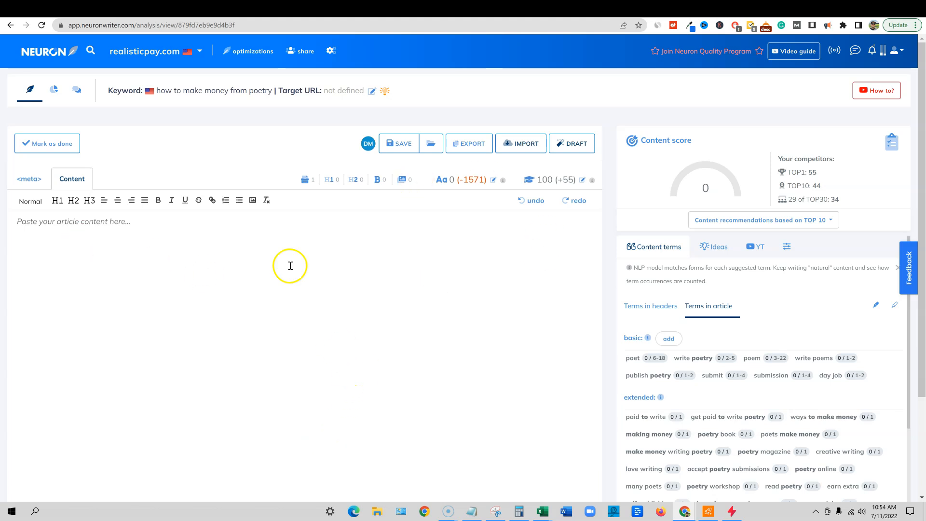
{"action": "left_click", "coordinate": [567, 140]}
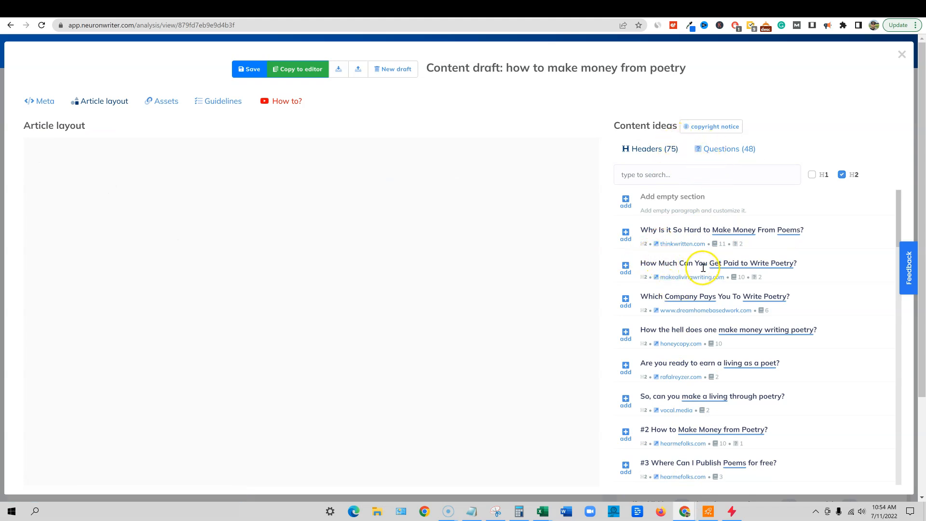
{"action": "left_click", "coordinate": [626, 368]}
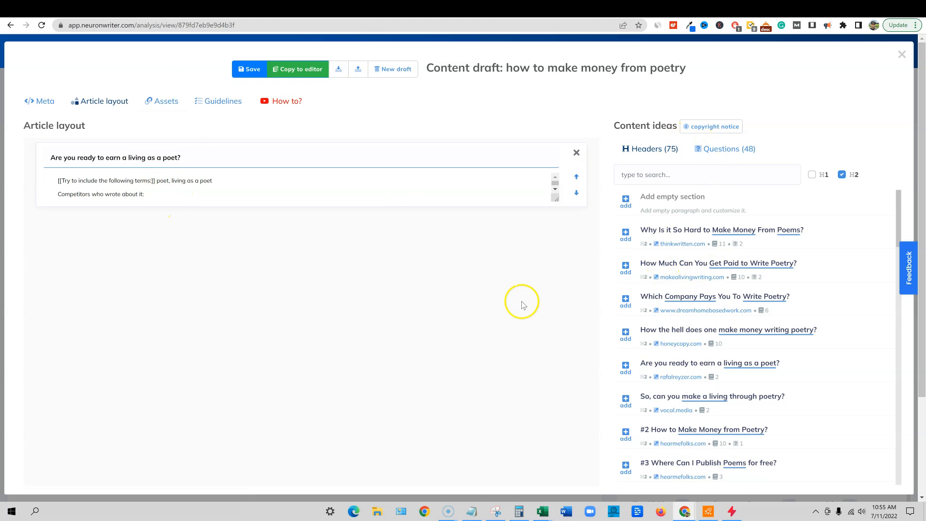
{"action": "left_click", "coordinate": [626, 235]}
{"action": "left_click", "coordinate": [626, 268]}
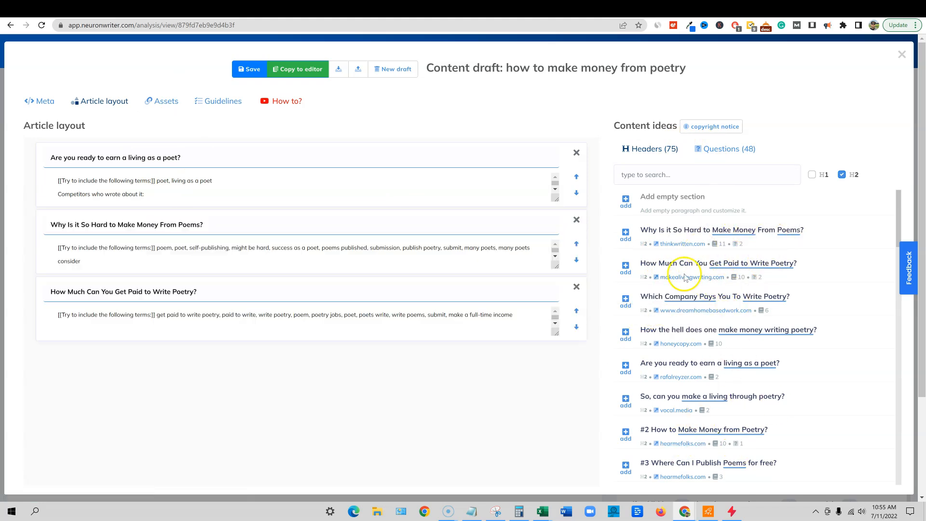
Add more competitor headers to the article layout, including "#3 Where Can I Publish Poems for free?" and "#2 How to Make Money from Poetry?"
{"action": "scroll", "coordinate": [692, 354], "scroll_direction": "down", "scroll_amount": 3}
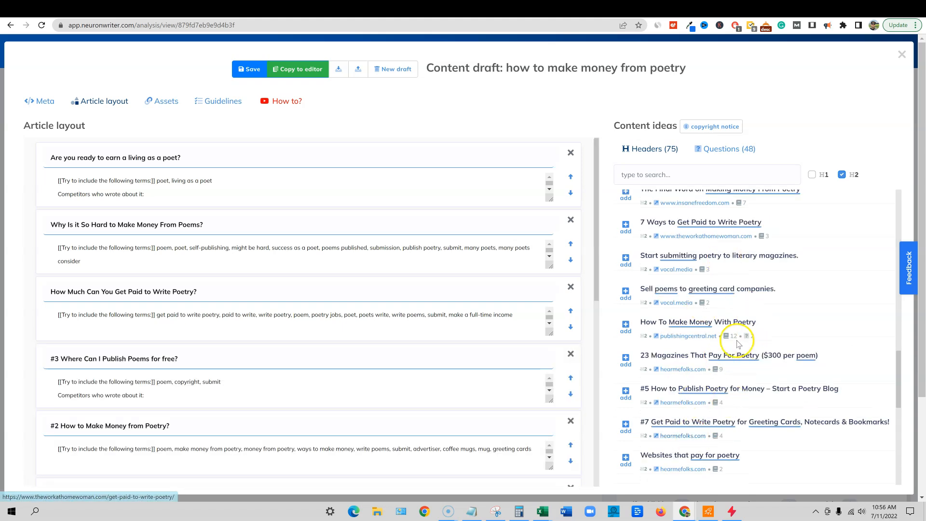
{"action": "scroll", "coordinate": [675, 414], "scroll_direction": "down", "scroll_amount": 1}
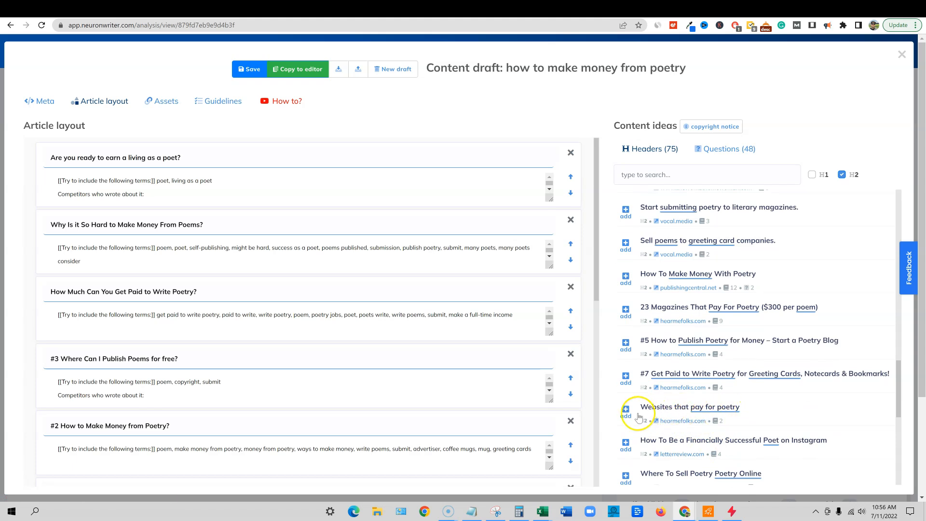
{"action": "scroll", "coordinate": [702, 407], "scroll_direction": "down", "scroll_amount": 3}
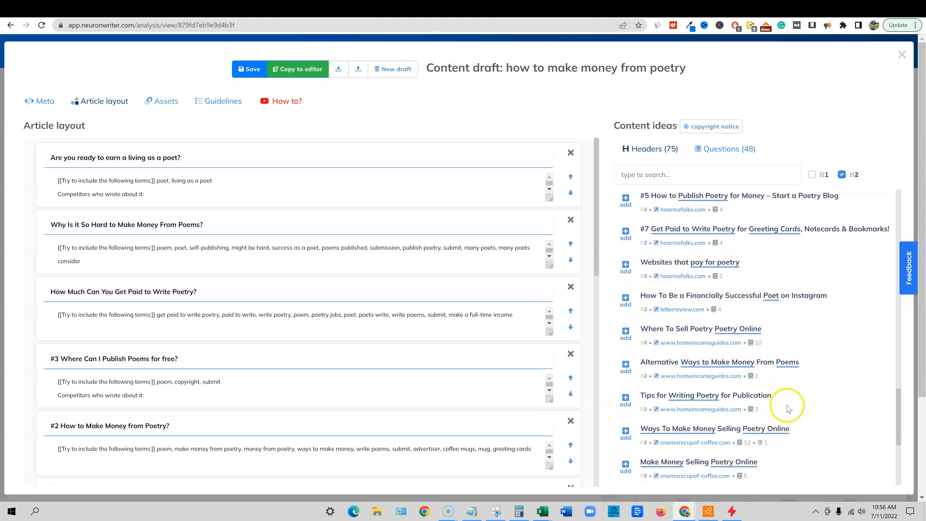
{"action": "scroll", "coordinate": [773, 413], "scroll_direction": "down", "scroll_amount": 2}
{"action": "scroll", "coordinate": [731, 337], "scroll_direction": "up", "scroll_amount": 15}
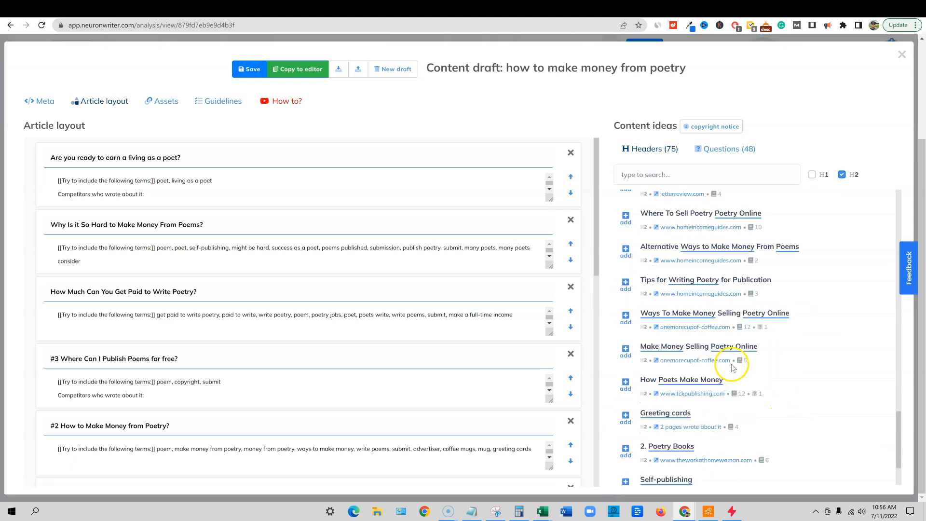
{"action": "scroll", "coordinate": [733, 338], "scroll_direction": "up", "scroll_amount": 5}
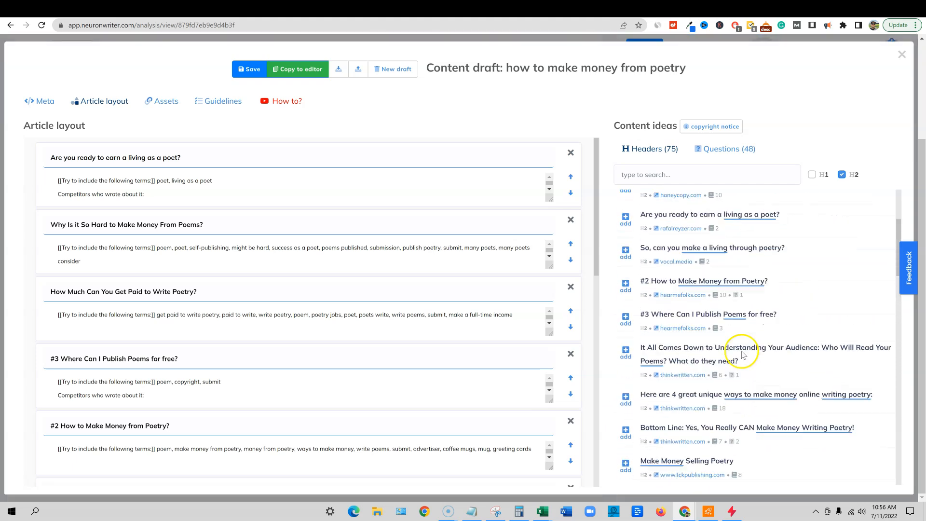
From the suggested questions, add "Which Company Pays You To Write Poetry?" to the article layout and look over the section notes
{"action": "left_click", "coordinate": [719, 150]}
{"action": "scroll", "coordinate": [751, 250], "scroll_direction": "down", "scroll_amount": 4}
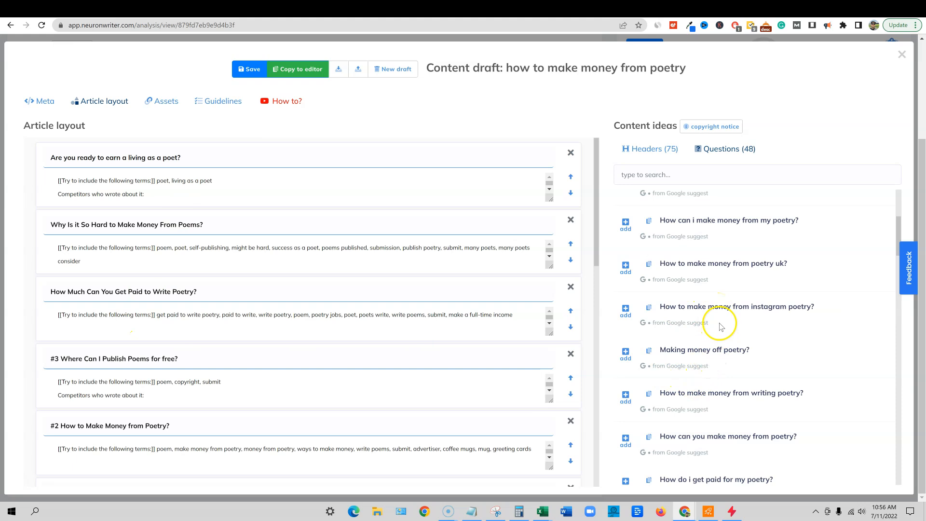
{"action": "scroll", "coordinate": [660, 424], "scroll_direction": "down", "scroll_amount": 20}
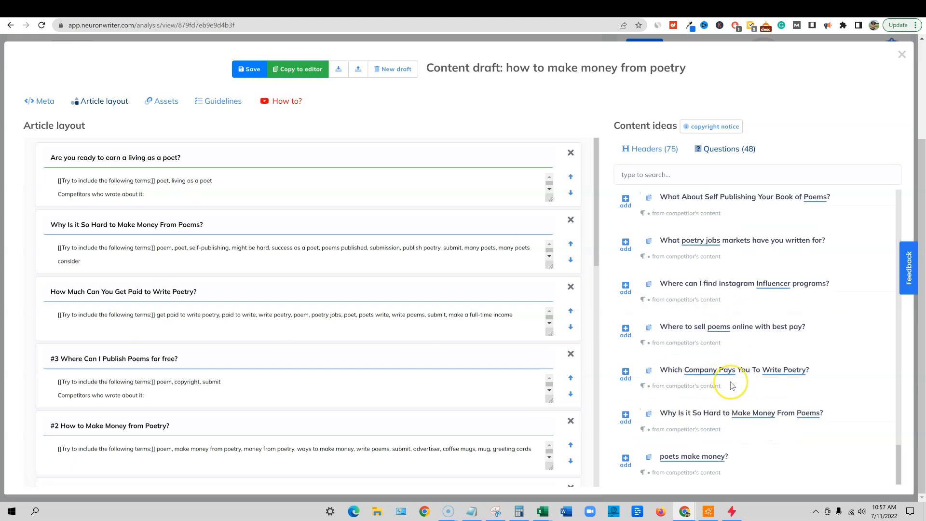
{"action": "left_click", "coordinate": [626, 374]}
{"action": "scroll", "coordinate": [240, 268], "scroll_direction": "down", "scroll_amount": 2}
{"action": "scroll", "coordinate": [248, 314], "scroll_direction": "down", "scroll_amount": 1}
{"action": "scroll", "coordinate": [246, 319], "scroll_direction": "up", "scroll_amount": 1}
{"action": "scroll", "coordinate": [173, 313], "scroll_direction": "up", "scroll_amount": 3}
{"action": "scroll", "coordinate": [48, 318], "scroll_direction": "down", "scroll_amount": 2}
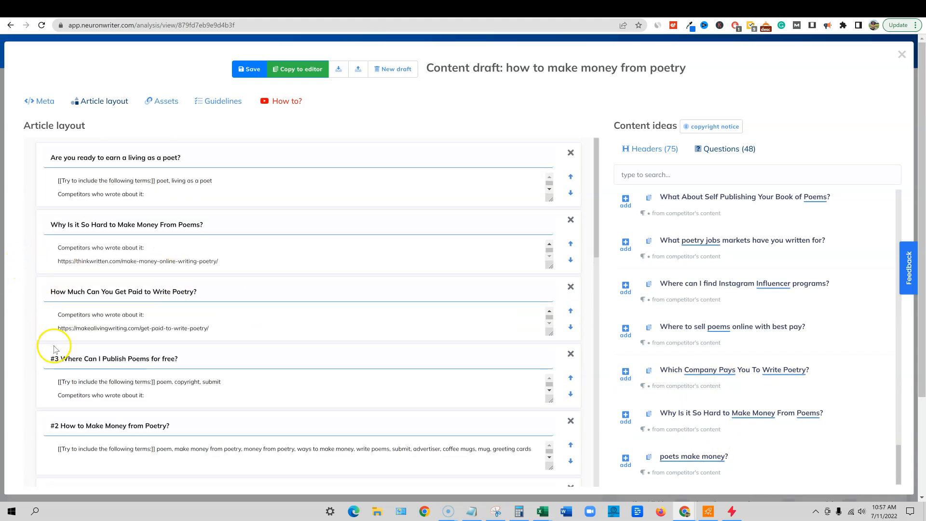
Transfer the draft layout into the NeuronWriter content editor and review the inserted headings
{"action": "left_click", "coordinate": [311, 70]}
{"action": "scroll", "coordinate": [276, 378], "scroll_direction": "down", "scroll_amount": 8}
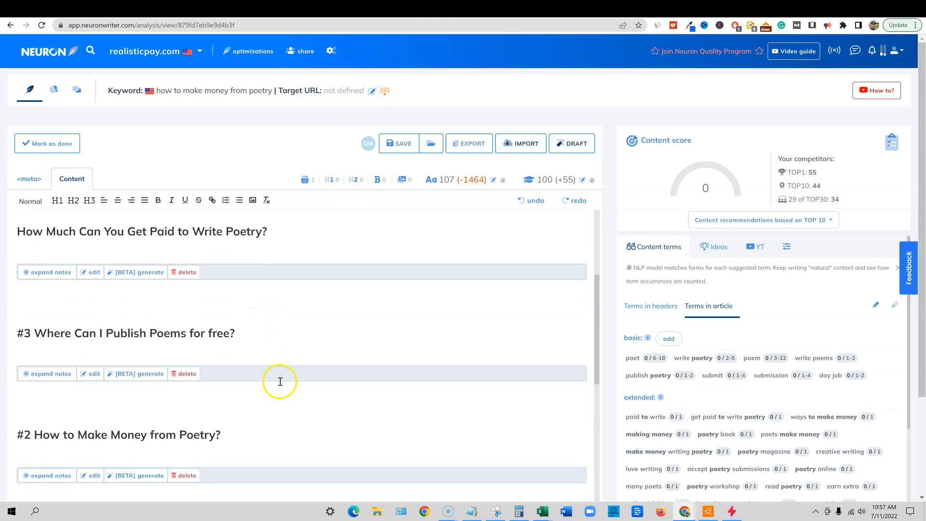
{"action": "scroll", "coordinate": [279, 379], "scroll_direction": "up", "scroll_amount": 6}
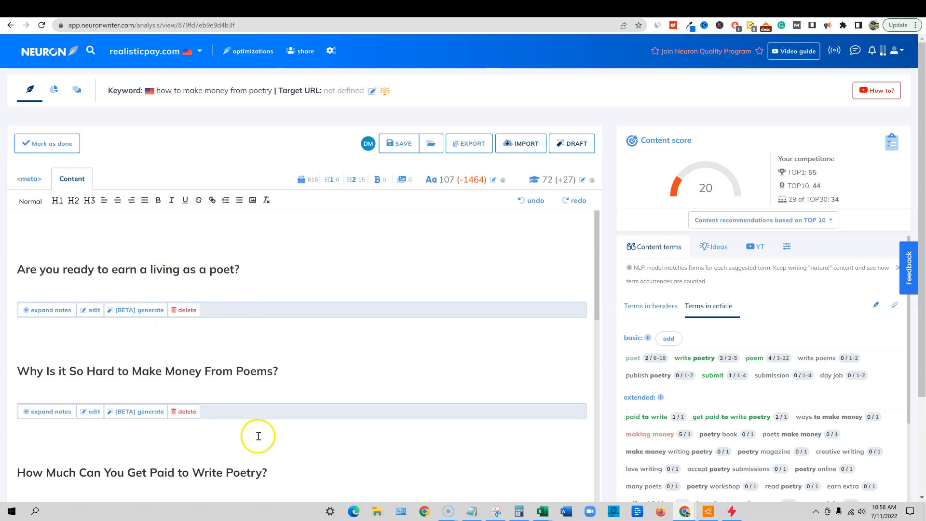
{"action": "scroll", "coordinate": [259, 436], "scroll_direction": "down", "scroll_amount": 10}
{"action": "scroll", "coordinate": [258, 435], "scroll_direction": "up", "scroll_amount": 10}
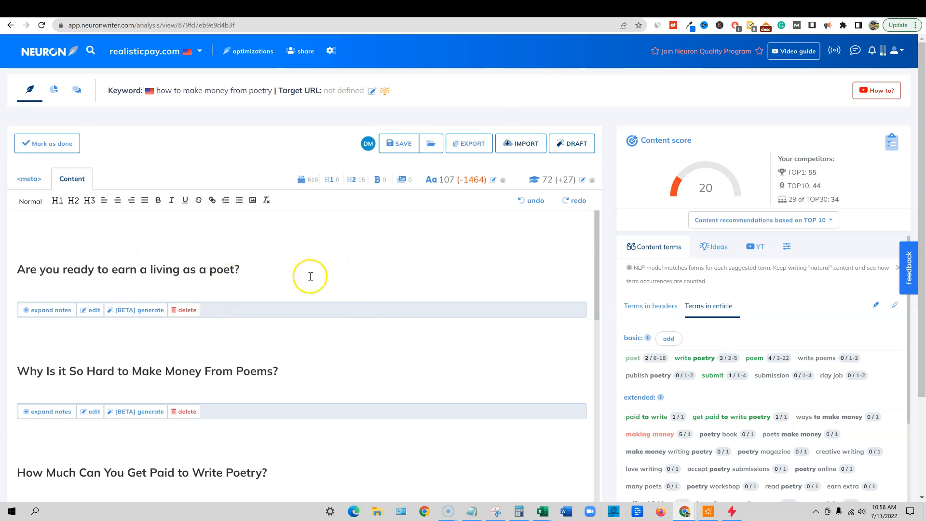
Copy all the headings from the NeuronWriter content and use them to replace the generated outline in the WordHero document
{"action": "left_click_drag", "start_coordinate": [47, 228], "coordinate": [276, 426]}
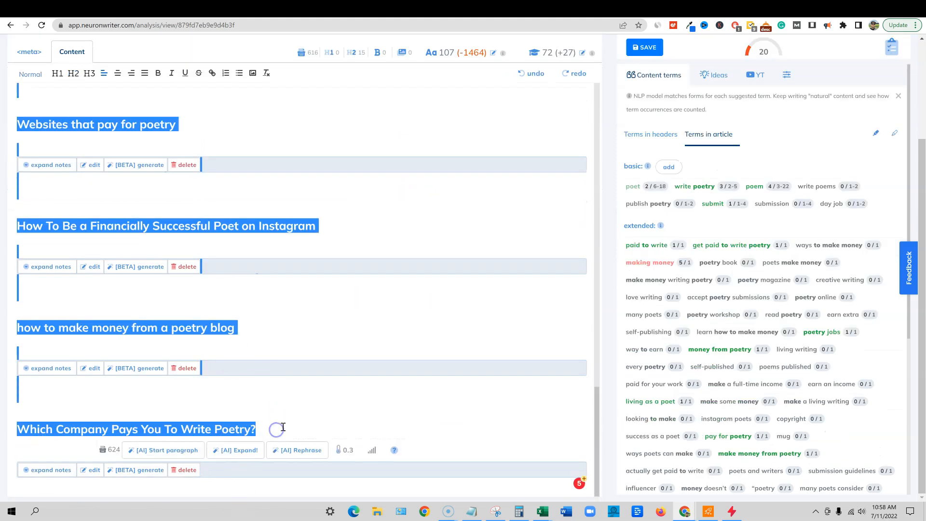
{"action": "left_click", "coordinate": [777, 9]}
{"action": "left_click", "coordinate": [484, 344]}
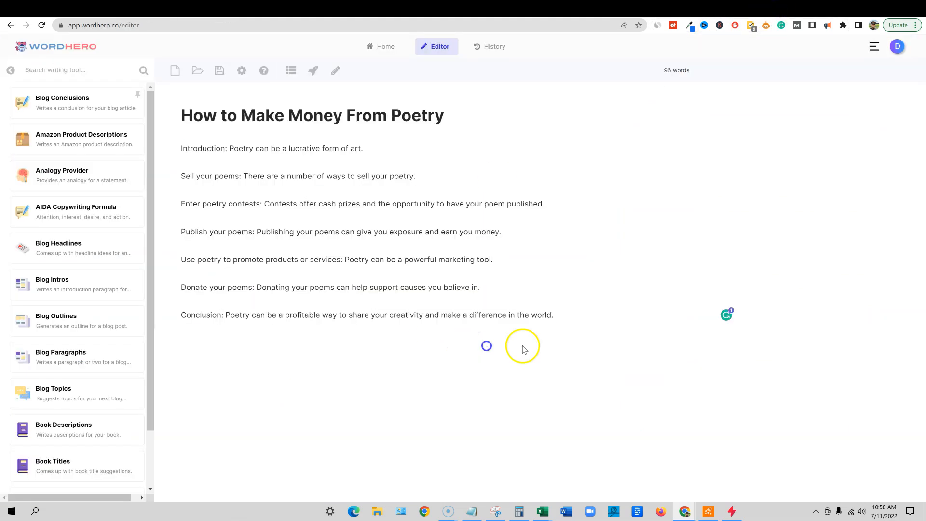
{"action": "left_click", "coordinate": [557, 318]}
{"action": "left_click_drag", "start_coordinate": [562, 315], "coordinate": [149, 144]}
{"action": "key", "text": "ctrl+c"}
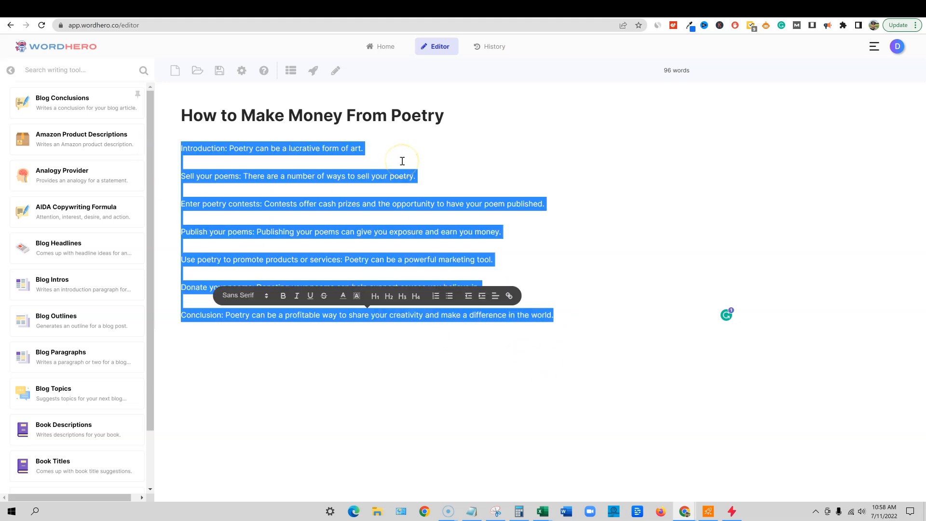
{"action": "key", "text": "Delete"}
{"action": "left_click", "coordinate": [199, 155]}
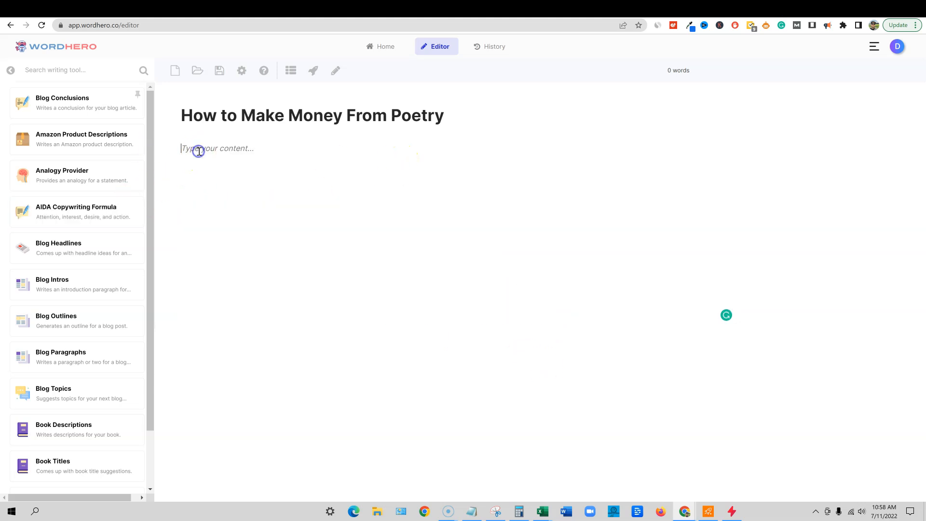
{"action": "key", "text": "ctrl+v"}
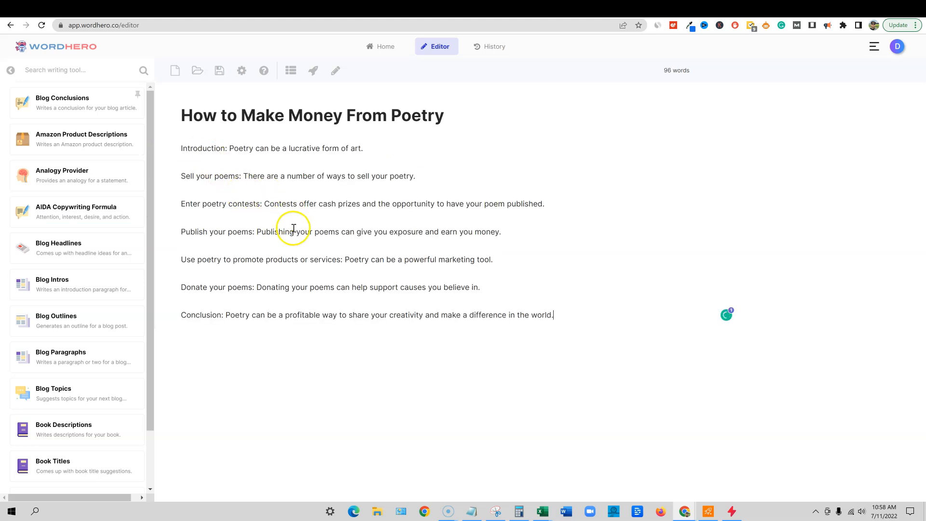
{"action": "key", "text": "ctrl+z"}
{"action": "key", "text": "ctrl+v"}
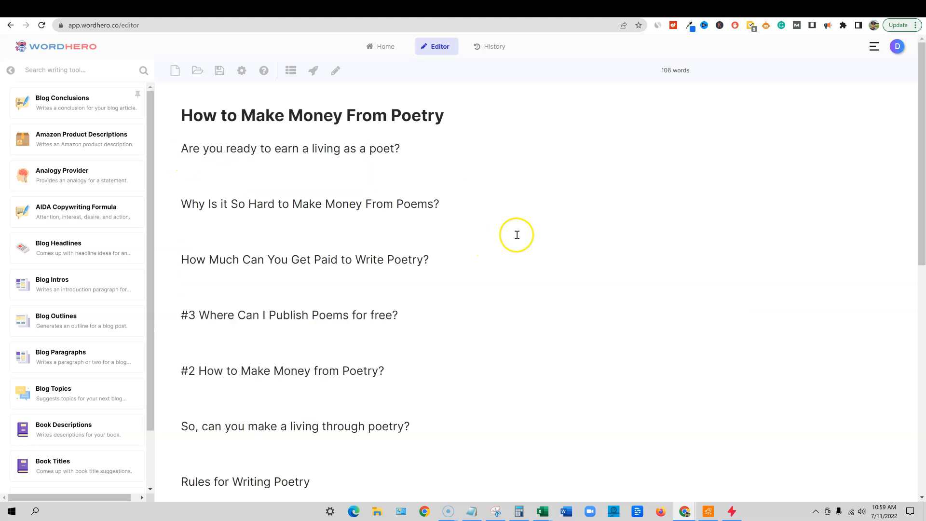
Remove the "#3" and "#2" prefixes from the two numbered headings and look through the remaining outline
{"action": "left_click", "coordinate": [201, 314]}
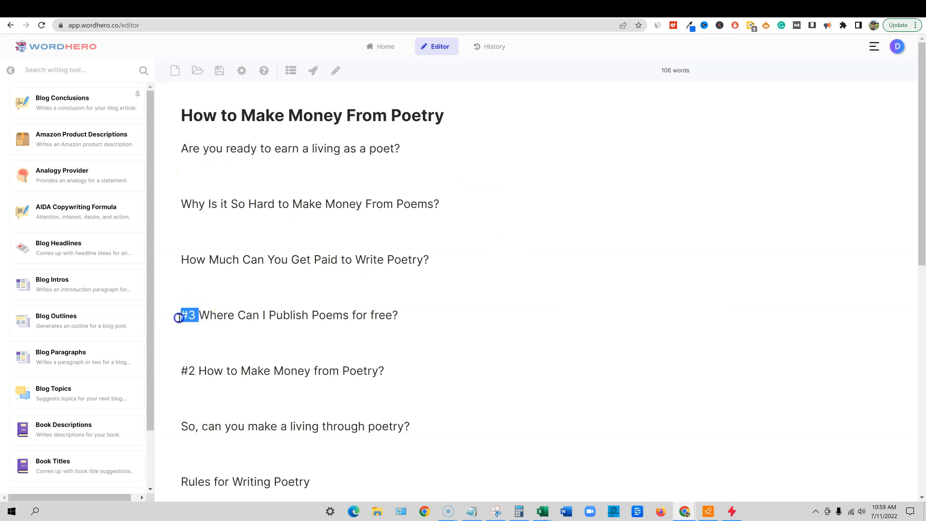
{"action": "key", "text": "BackSpace"}
{"action": "left_click_drag", "start_coordinate": [198, 371], "coordinate": [189, 373]}
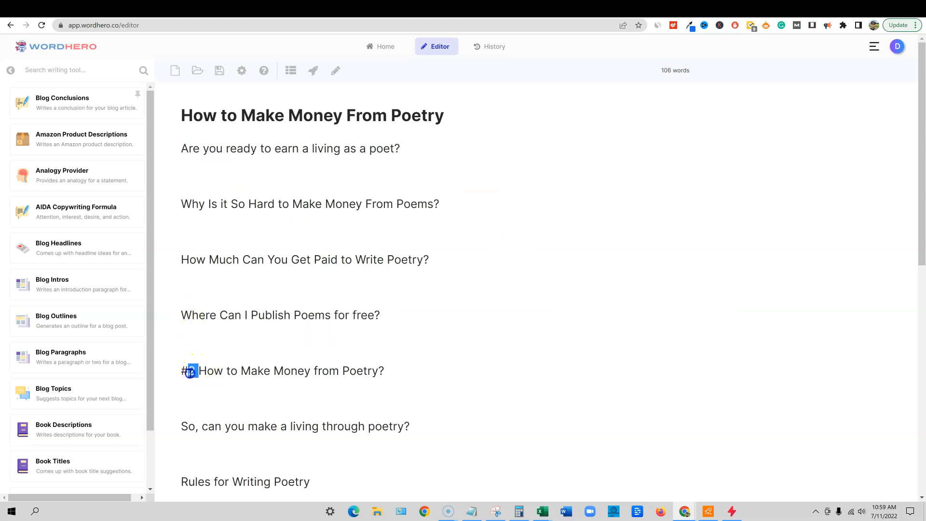
{"action": "key", "text": "BackSpace"}
{"action": "key", "text": "BackSpace"}
{"action": "scroll", "coordinate": [242, 389], "scroll_direction": "down", "scroll_amount": 10}
{"action": "scroll", "coordinate": [242, 389], "scroll_direction": "up", "scroll_amount": 1}
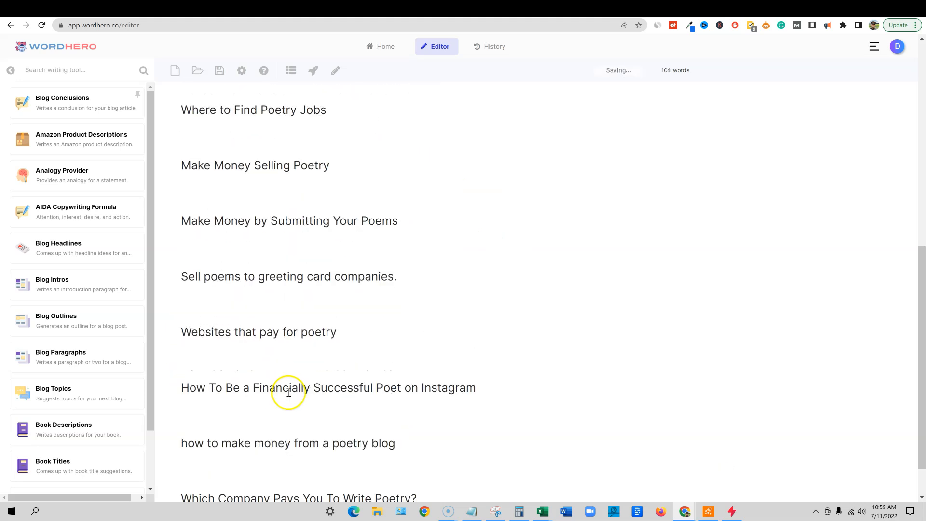
{"action": "scroll", "coordinate": [289, 393], "scroll_direction": "up", "scroll_amount": 10}
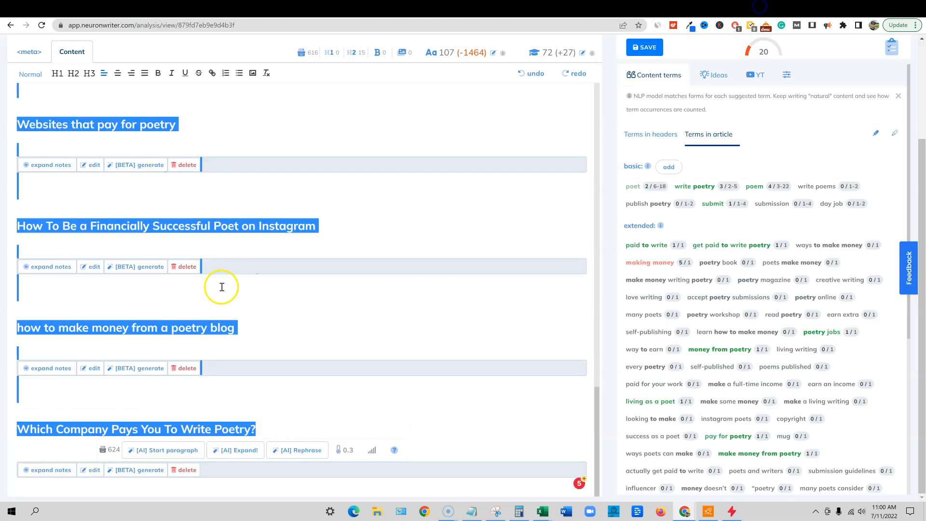
Return to the WordHero document and generate text for the heading "Are you ready to earn a living as a poet?"
{"action": "scroll", "coordinate": [217, 286], "scroll_direction": "up", "scroll_amount": 10}
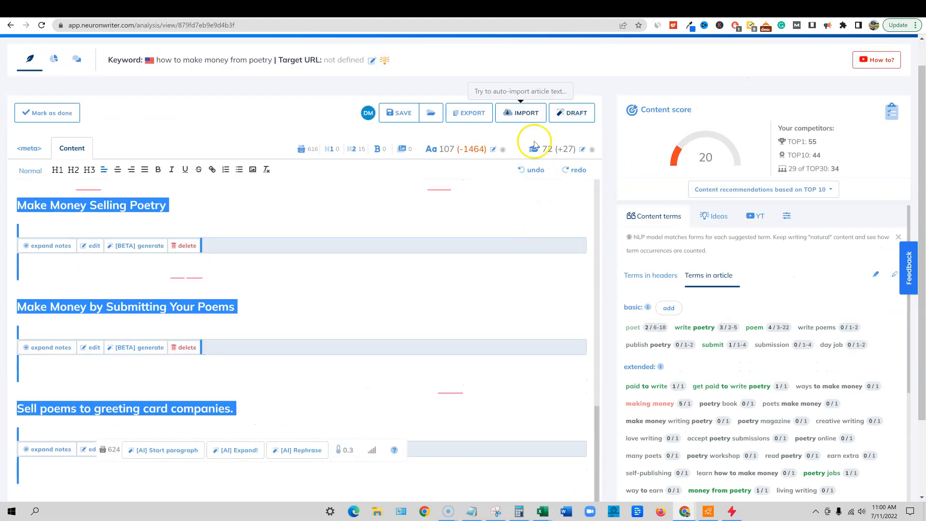
{"action": "left_click", "coordinate": [784, 10]}
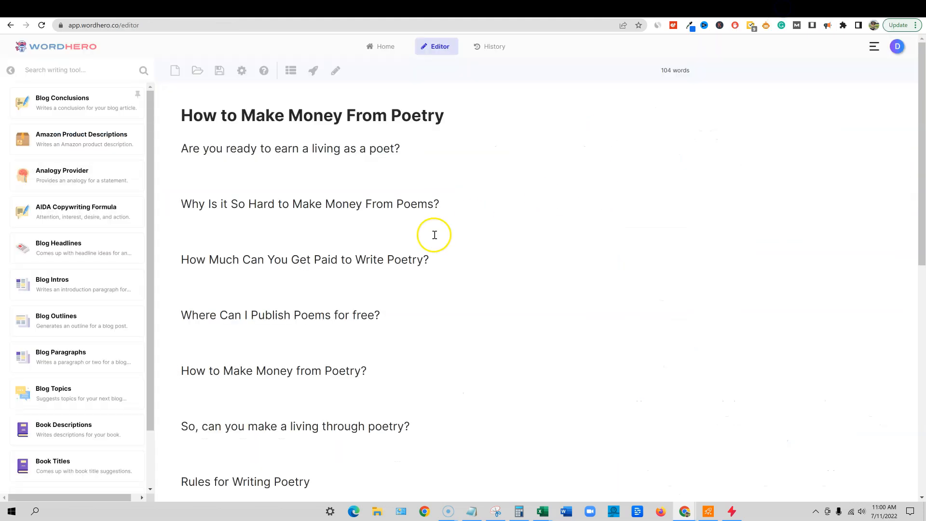
{"action": "left_click", "coordinate": [406, 146]}
{"action": "left_click_drag", "start_coordinate": [406, 147], "coordinate": [178, 148]}
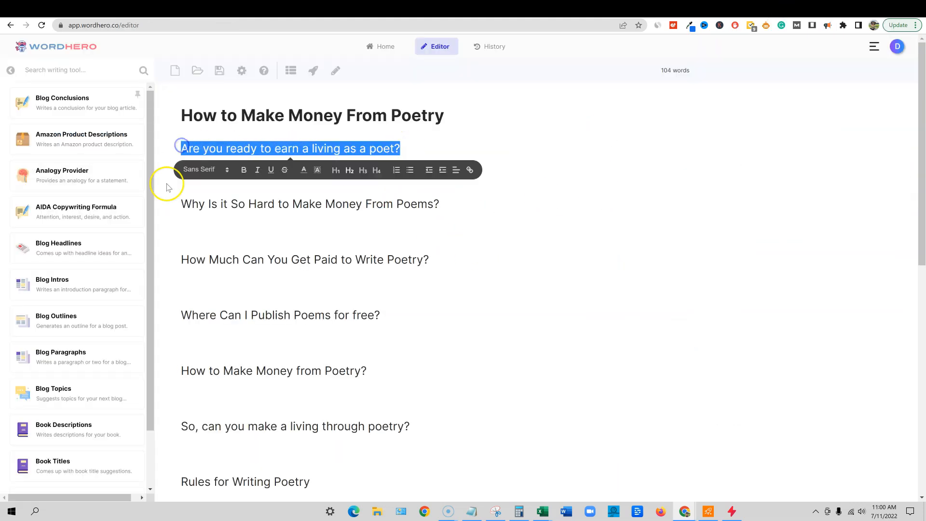
{"action": "left_click", "coordinate": [313, 70]}
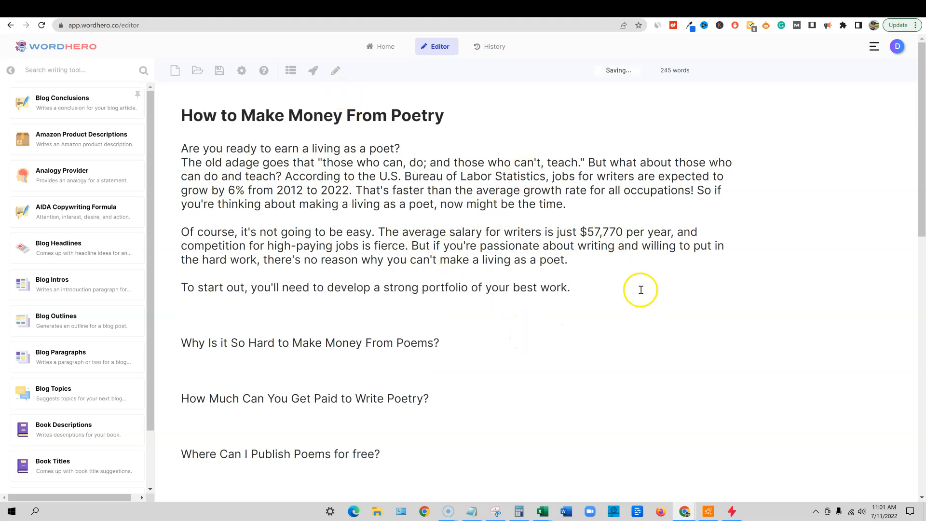
Examine the job growth and average salary claims in the generated paragraphs
{"action": "left_click_drag", "start_coordinate": [625, 227], "coordinate": [341, 233]}
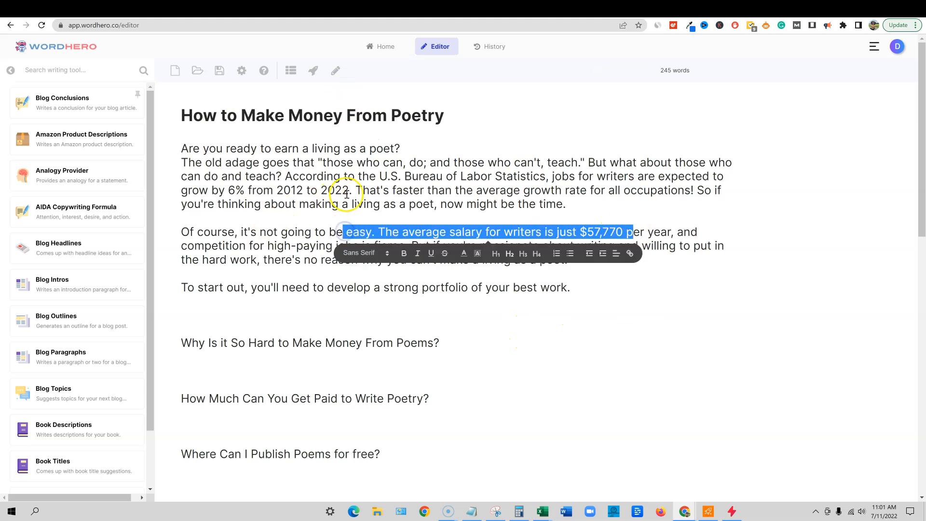
{"action": "left_click_drag", "start_coordinate": [353, 190], "coordinate": [181, 190]}
{"action": "left_click", "coordinate": [492, 184]}
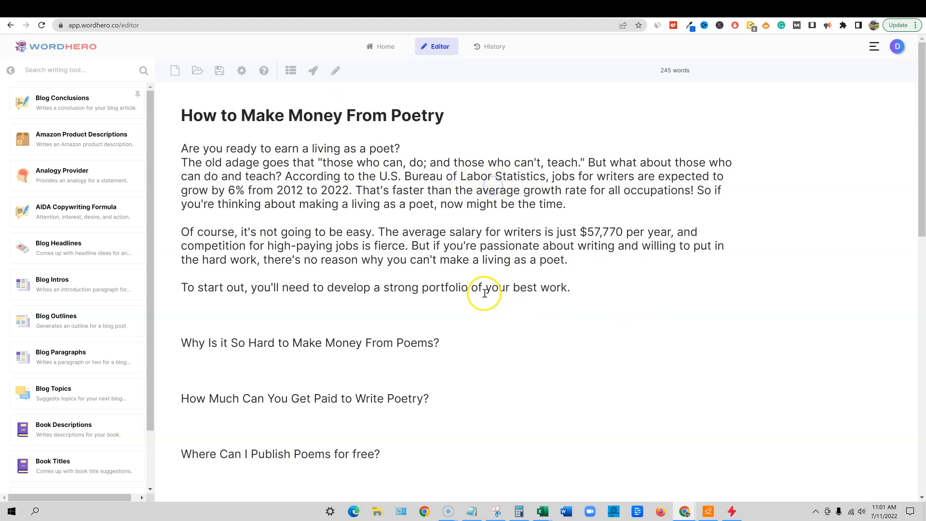
{"action": "left_click_drag", "start_coordinate": [632, 232], "coordinate": [184, 193]}
{"action": "left_click", "coordinate": [352, 289]}
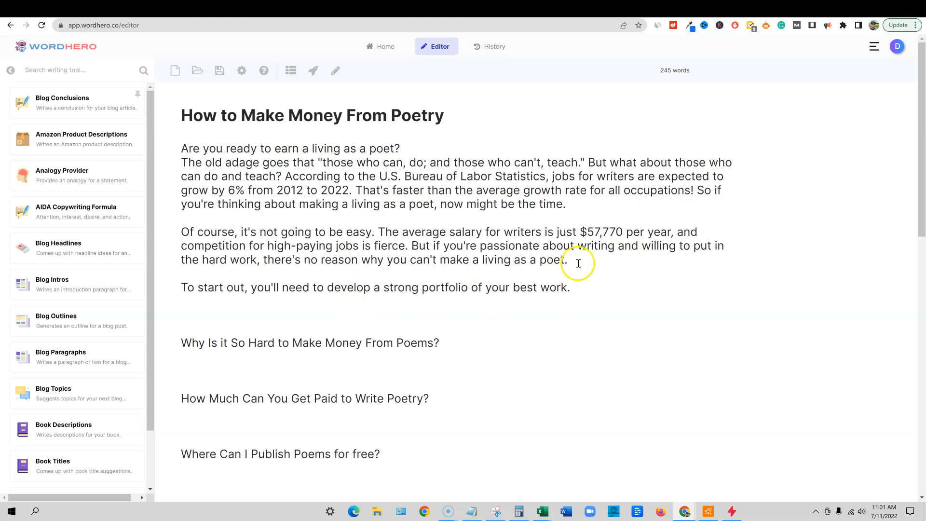
Change the first two generated paragraphs under the opening heading from heading style to body text
{"action": "left_click_drag", "start_coordinate": [571, 261], "coordinate": [183, 165]}
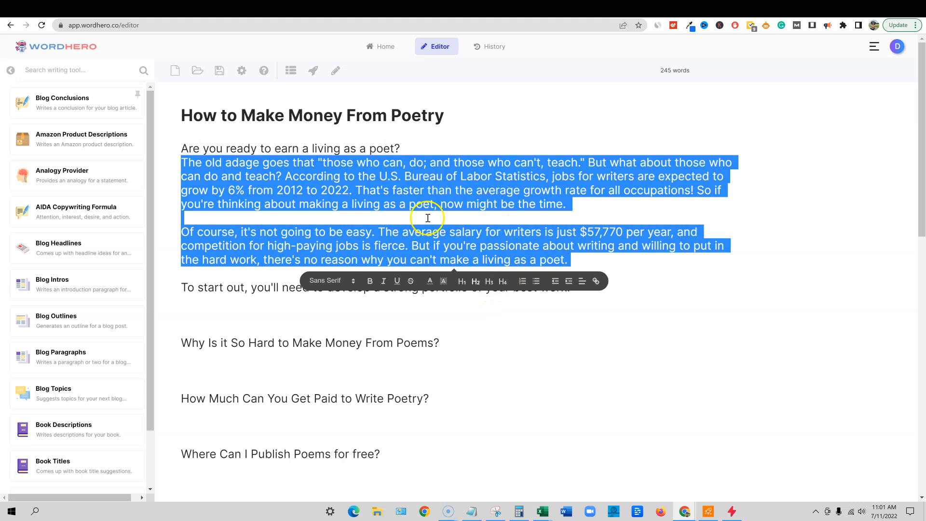
{"action": "left_click", "coordinate": [490, 284]}
{"action": "left_click", "coordinate": [450, 163]}
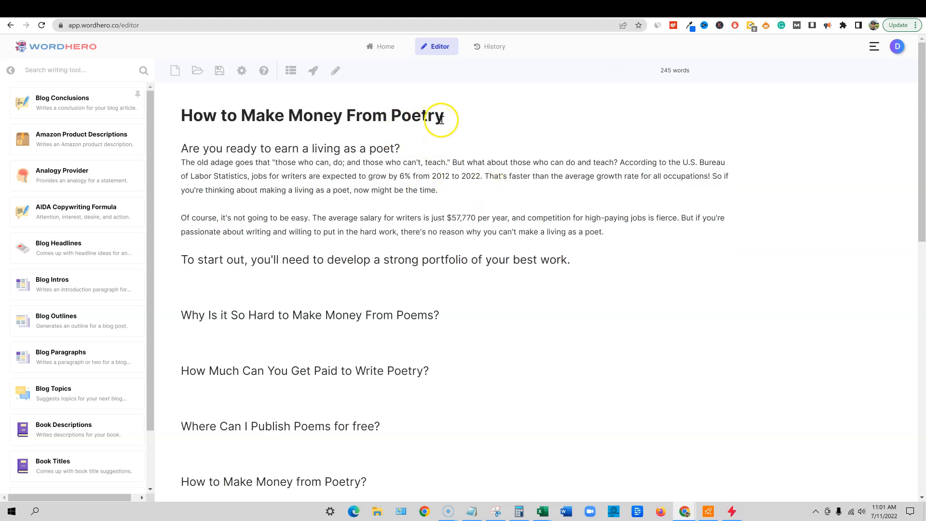
Look through the article's title, opening paragraphs and the remaining empty headings down to the poetry blog section
{"action": "left_click_drag", "start_coordinate": [440, 120], "coordinate": [184, 123]}
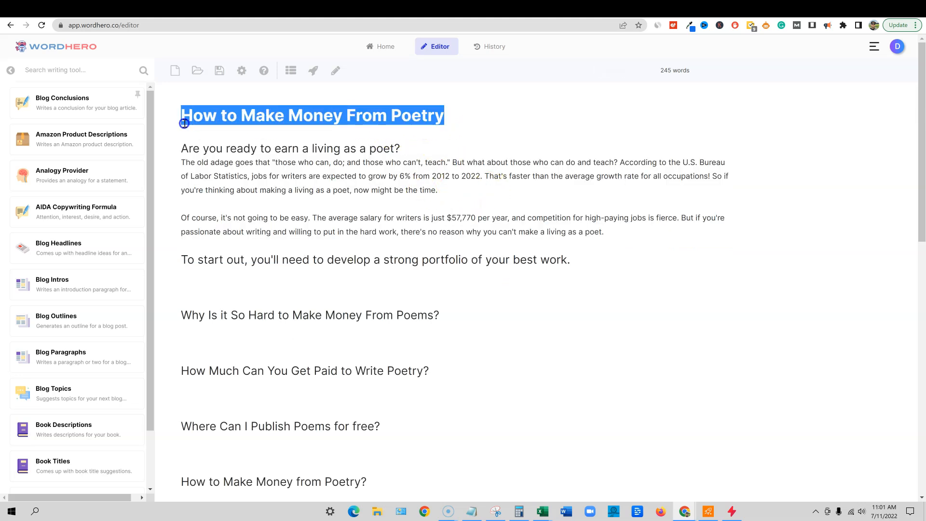
{"action": "left_click", "coordinate": [313, 70]}
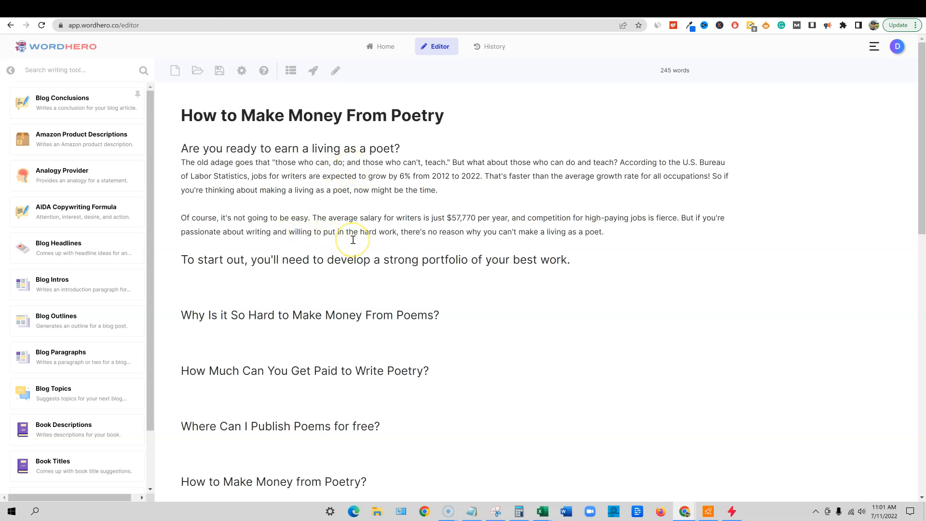
{"action": "scroll", "coordinate": [353, 239], "scroll_direction": "down", "scroll_amount": 12}
{"action": "scroll", "coordinate": [353, 240], "scroll_direction": "up", "scroll_amount": 10}
{"action": "scroll", "coordinate": [349, 239], "scroll_direction": "down", "scroll_amount": 7}
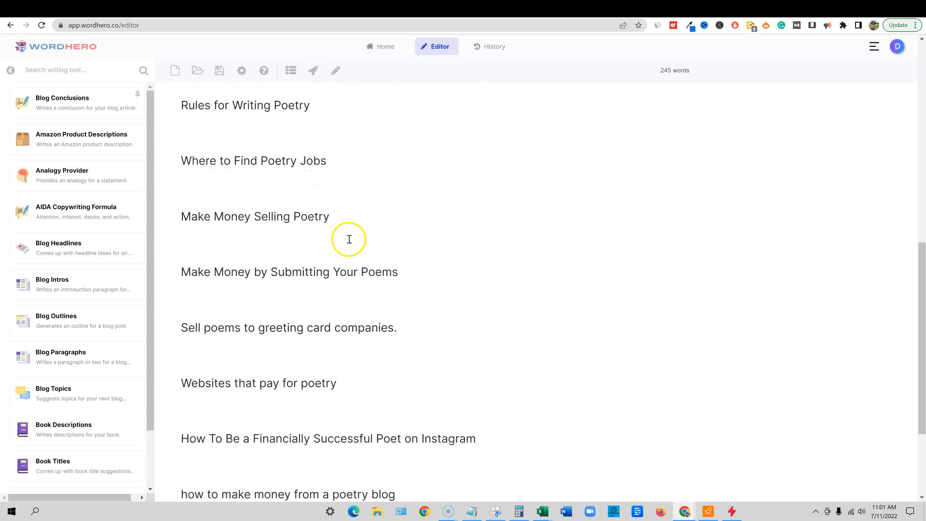
{"action": "scroll", "coordinate": [349, 239], "scroll_direction": "down", "scroll_amount": 3}
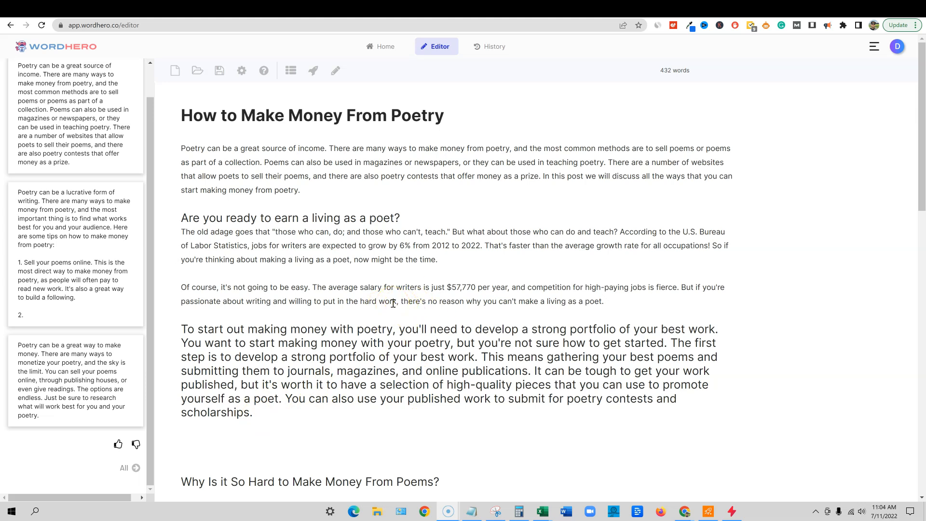
Change the paragraph under the heading about developing a strong portfolio to H4 style
{"action": "left_click_drag", "start_coordinate": [722, 330], "coordinate": [168, 331]}
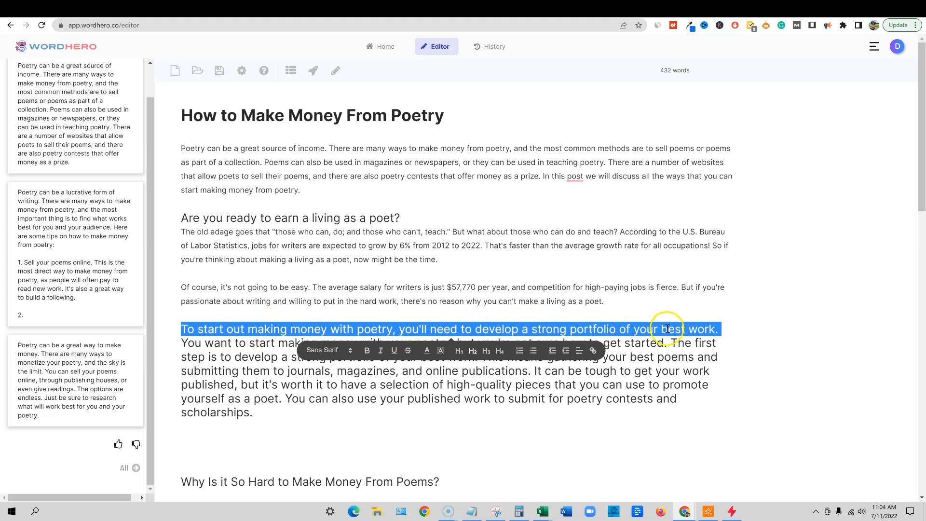
{"action": "left_click_drag", "start_coordinate": [302, 409], "coordinate": [161, 344]}
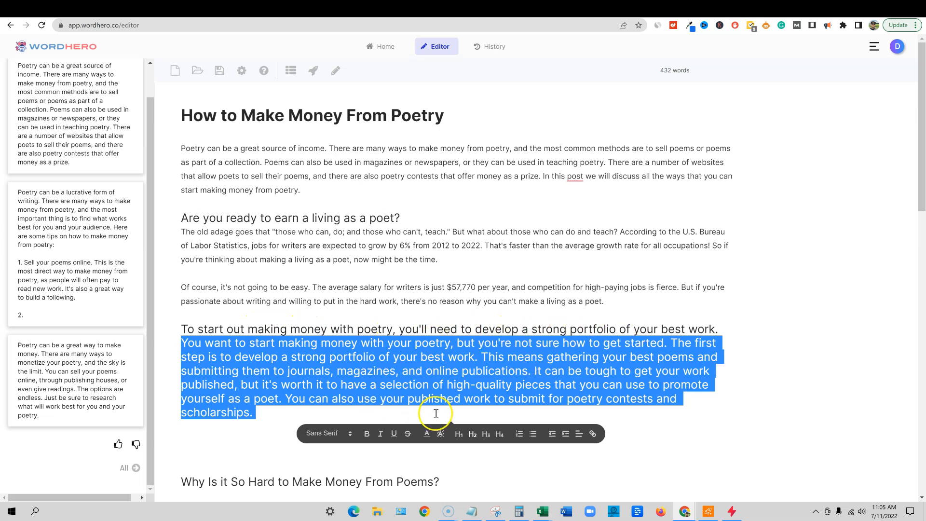
{"action": "left_click", "coordinate": [499, 434]}
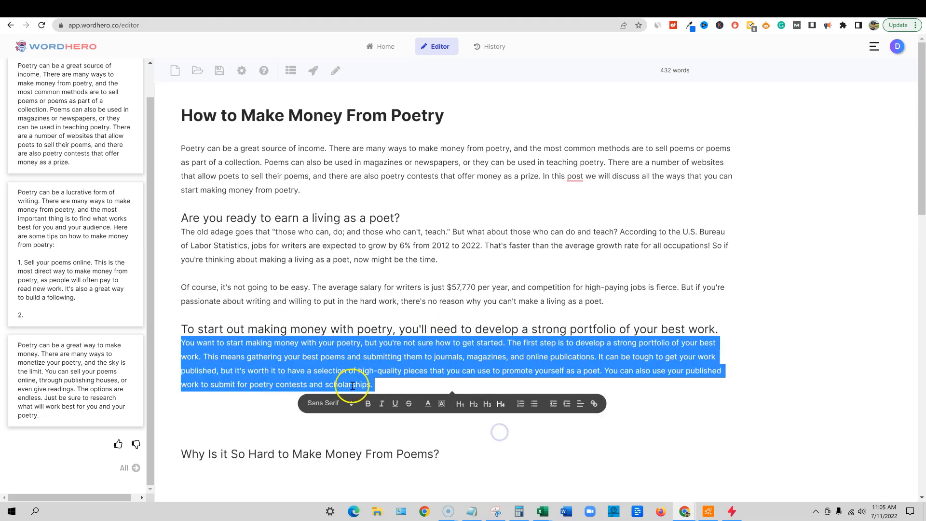
{"action": "left_click", "coordinate": [259, 359]}
{"action": "left_click_drag", "start_coordinate": [184, 342], "coordinate": [411, 385]}
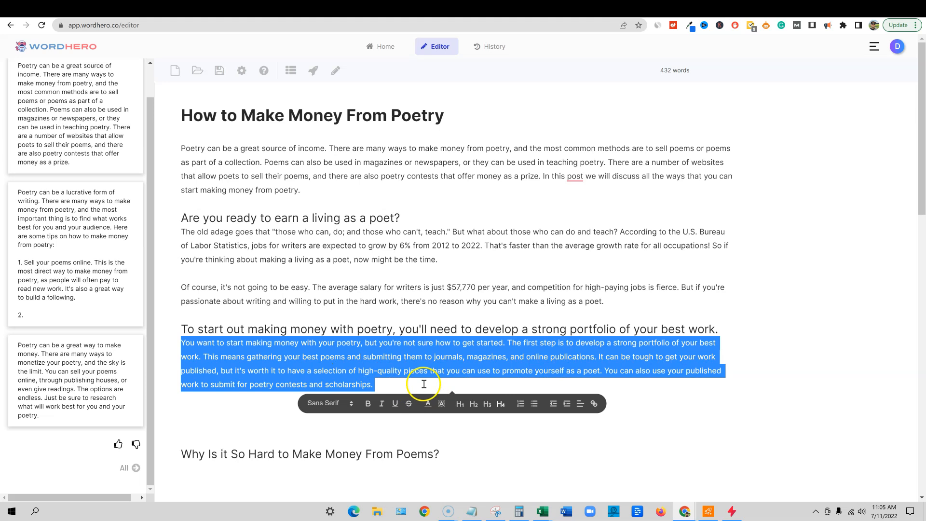
{"action": "left_click", "coordinate": [469, 436]}
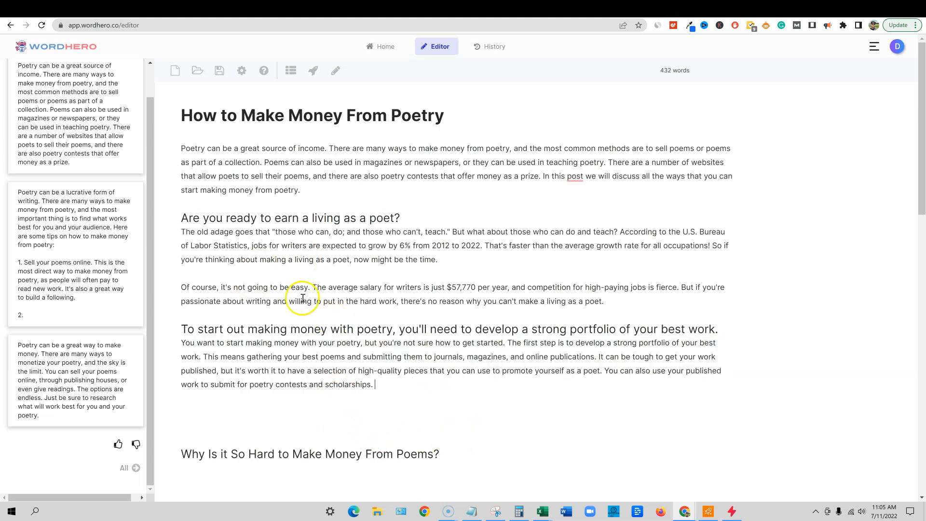
Select the heading "Why Is it So Hard to Make Money From Poems?" as the input for generating its section
{"action": "scroll", "coordinate": [360, 393], "scroll_direction": "down", "scroll_amount": 1}
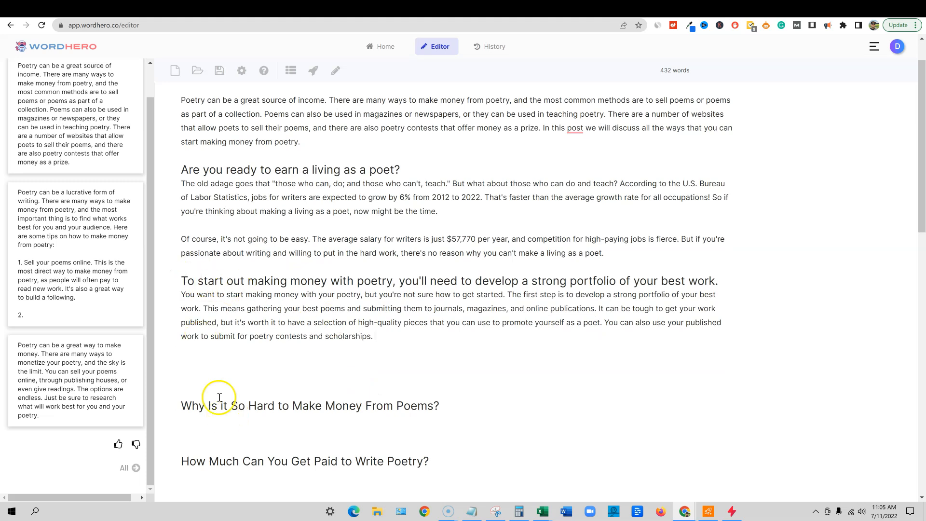
{"action": "left_click_drag", "start_coordinate": [184, 406], "coordinate": [443, 406]}
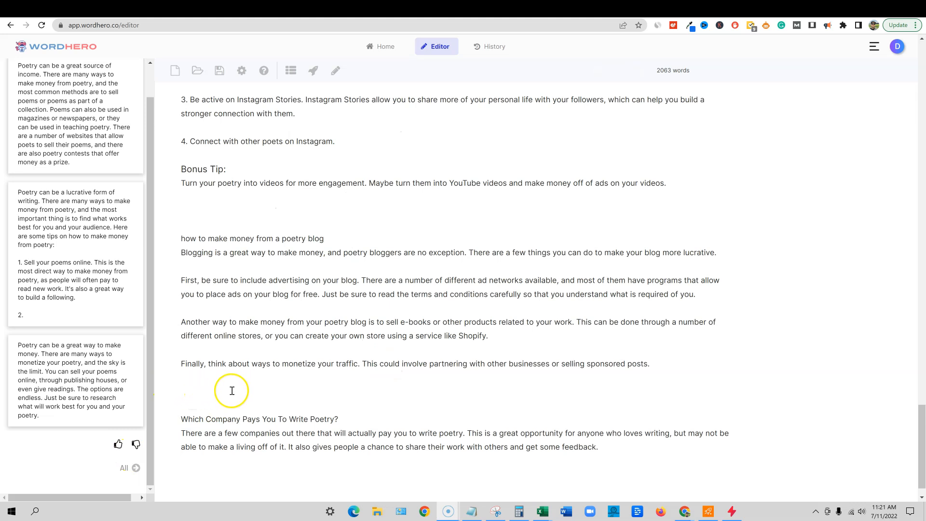
Read through the generated Instagram, poetry blog and paying company sections, and switch to NeuronWriter to check the outline there
{"action": "scroll", "coordinate": [255, 451], "scroll_direction": "down", "scroll_amount": 1}
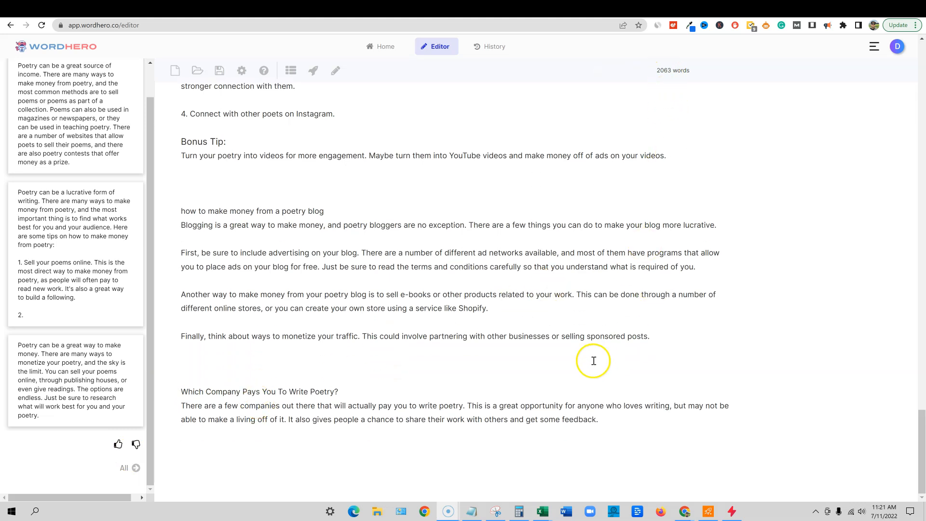
{"action": "scroll", "coordinate": [593, 361], "scroll_direction": "up", "scroll_amount": 1}
{"action": "scroll", "coordinate": [592, 360], "scroll_direction": "up", "scroll_amount": 2}
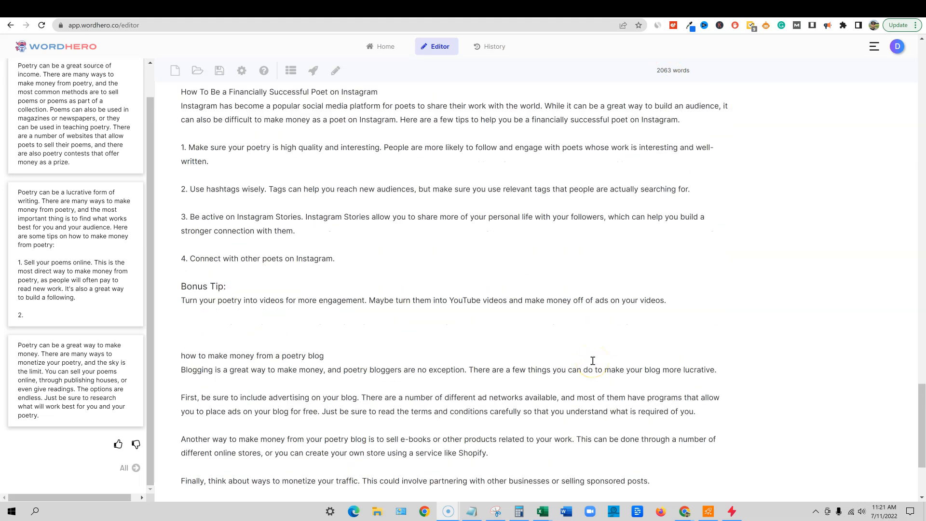
{"action": "scroll", "coordinate": [592, 361], "scroll_direction": "up", "scroll_amount": 3}
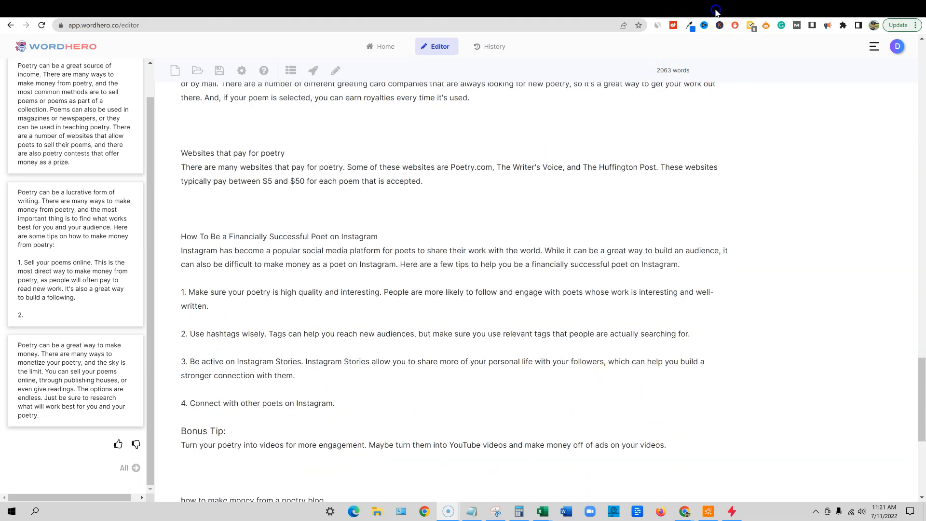
{"action": "key", "text": "alt+Tab"}
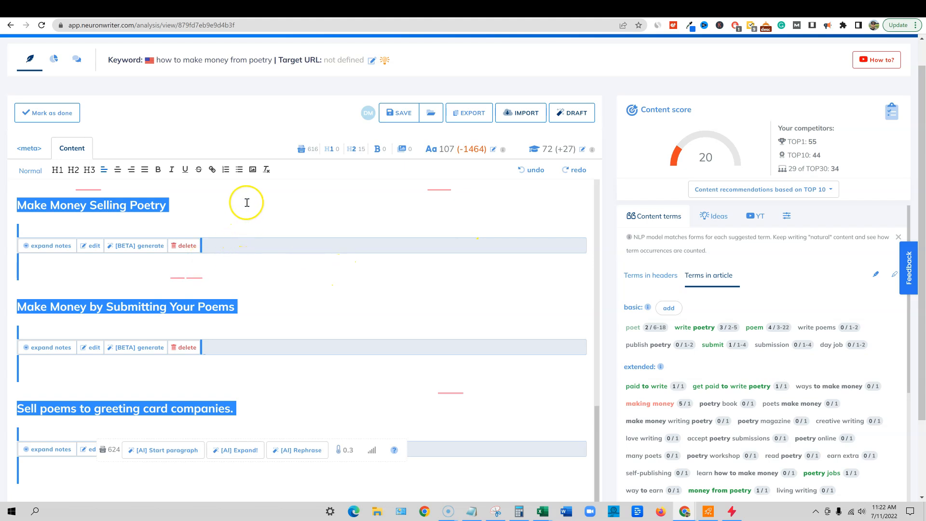
Return to the WordHero document and format the greeting card companies, paying websites and Instagram poet headings as H2
{"action": "left_click", "coordinate": [739, 9]}
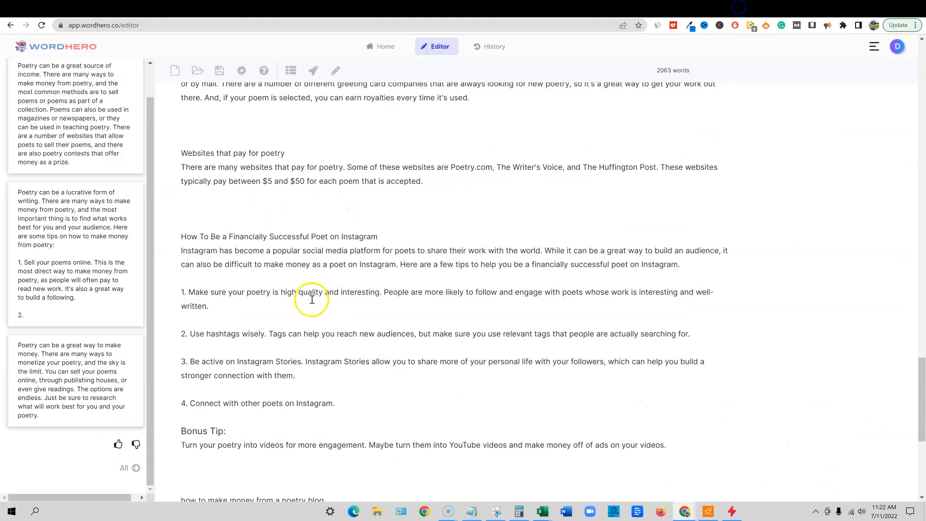
{"action": "scroll", "coordinate": [294, 270], "scroll_direction": "down", "scroll_amount": 2}
{"action": "scroll", "coordinate": [292, 308], "scroll_direction": "up", "scroll_amount": 10}
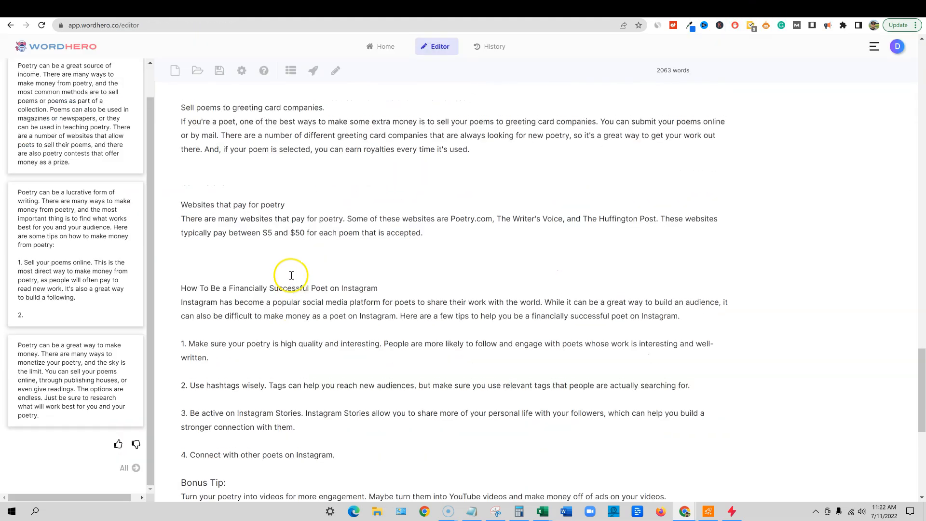
{"action": "left_click_drag", "start_coordinate": [327, 247], "coordinate": [176, 249]}
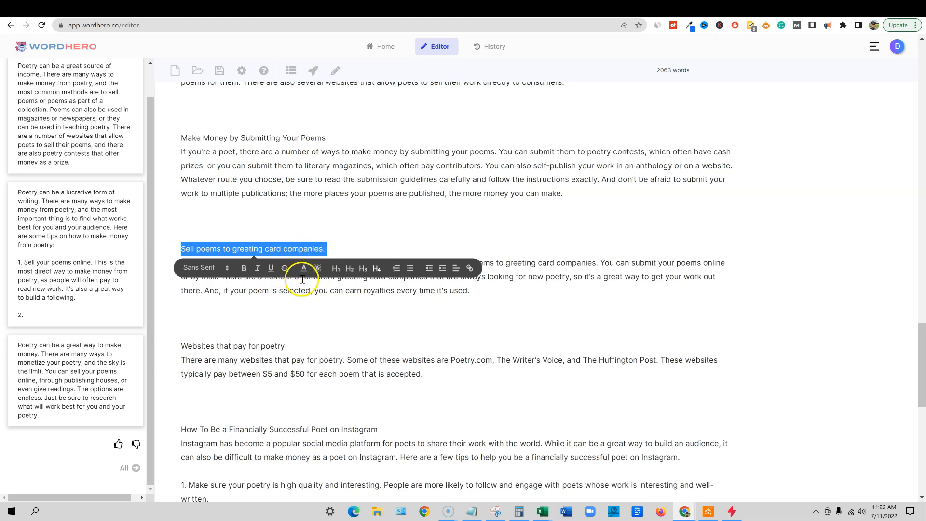
{"action": "left_click", "coordinate": [350, 268]}
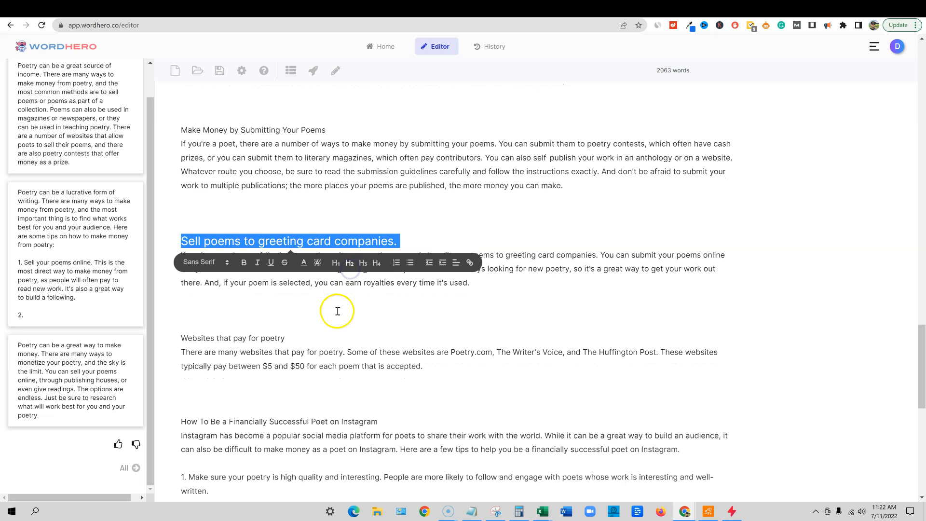
{"action": "scroll", "coordinate": [338, 311], "scroll_direction": "down", "scroll_amount": 1}
{"action": "left_click_drag", "start_coordinate": [294, 298], "coordinate": [175, 295]}
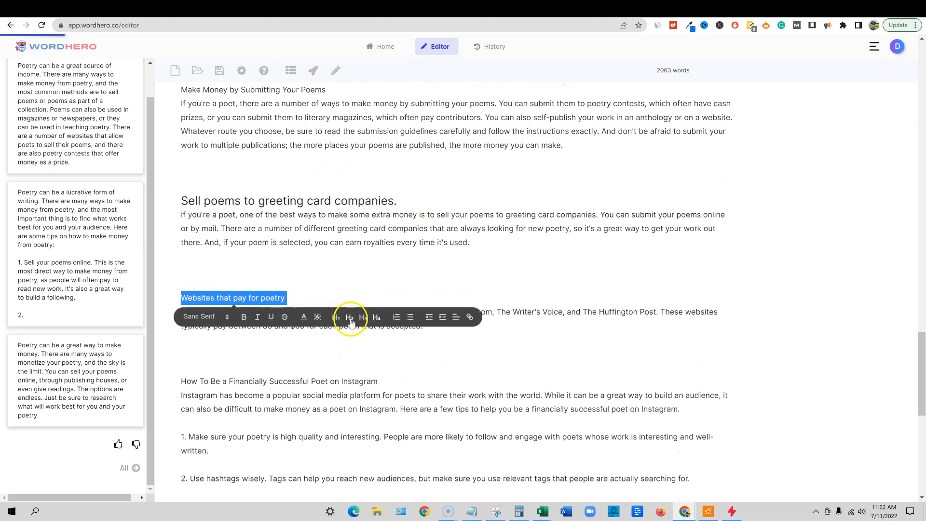
{"action": "left_click", "coordinate": [350, 317]}
{"action": "left_click_drag", "start_coordinate": [380, 381], "coordinate": [170, 381]}
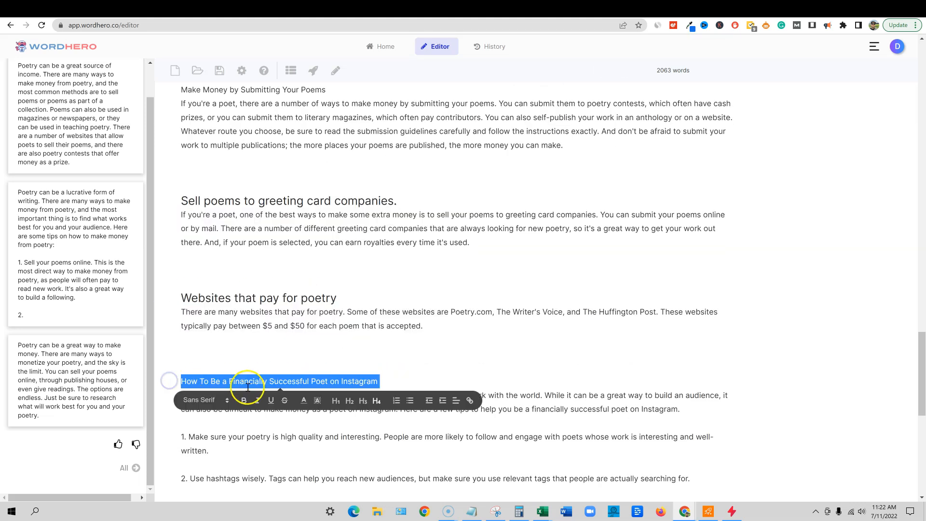
{"action": "left_click", "coordinate": [350, 400]}
Format the heading "how to make money from a poetry blog" as H2 and capitalize its first letter
{"action": "scroll", "coordinate": [326, 387], "scroll_direction": "down", "scroll_amount": 2}
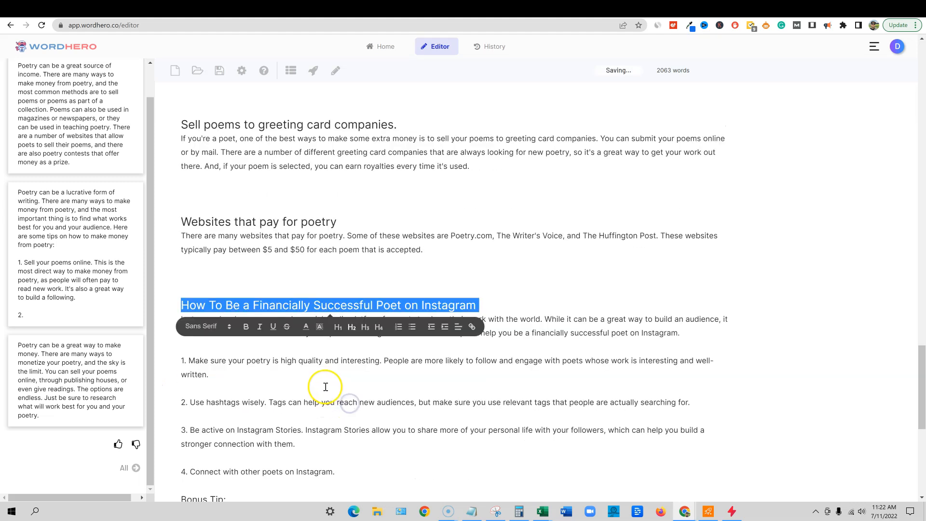
{"action": "scroll", "coordinate": [326, 387], "scroll_direction": "down", "scroll_amount": 4}
{"action": "left_click_drag", "start_coordinate": [232, 335], "coordinate": [166, 331]}
{"action": "scroll", "coordinate": [365, 337], "scroll_direction": "down", "scroll_amount": 1}
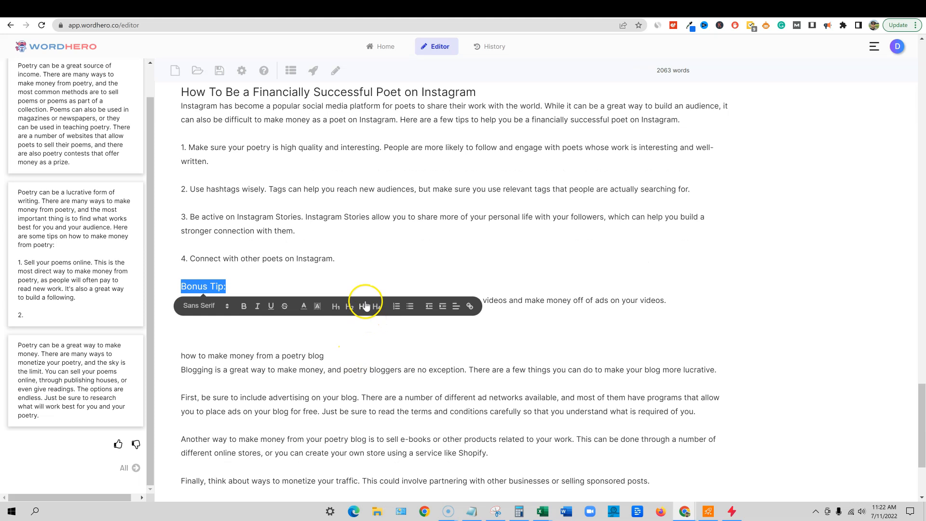
{"action": "triple_click", "coordinate": [327, 355]}
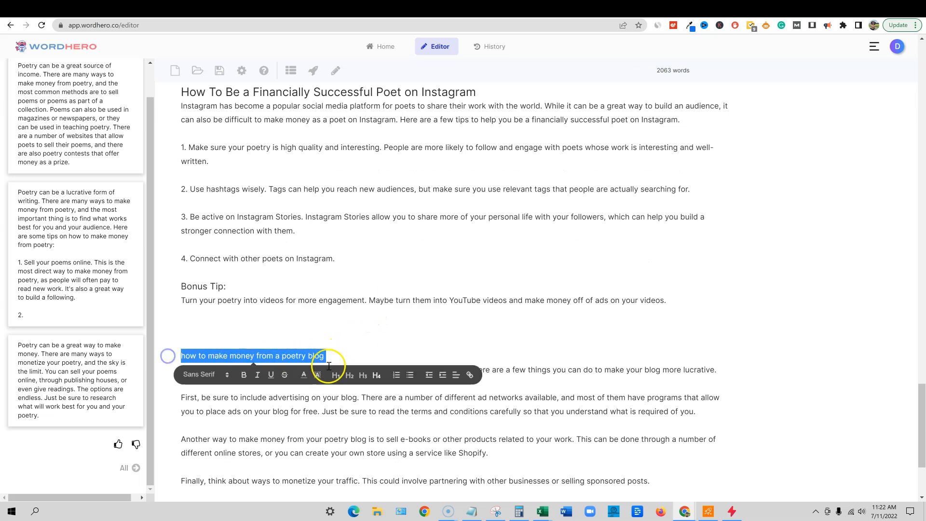
{"action": "left_click", "coordinate": [349, 374]}
{"action": "left_click", "coordinate": [187, 355]}
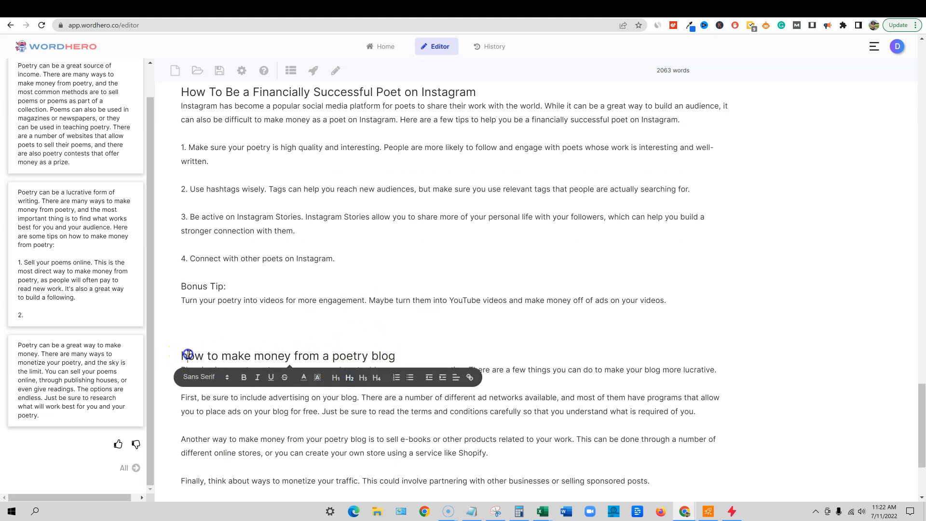
{"action": "key", "text": "BackSpace"}
{"action": "type", "text": "H"}
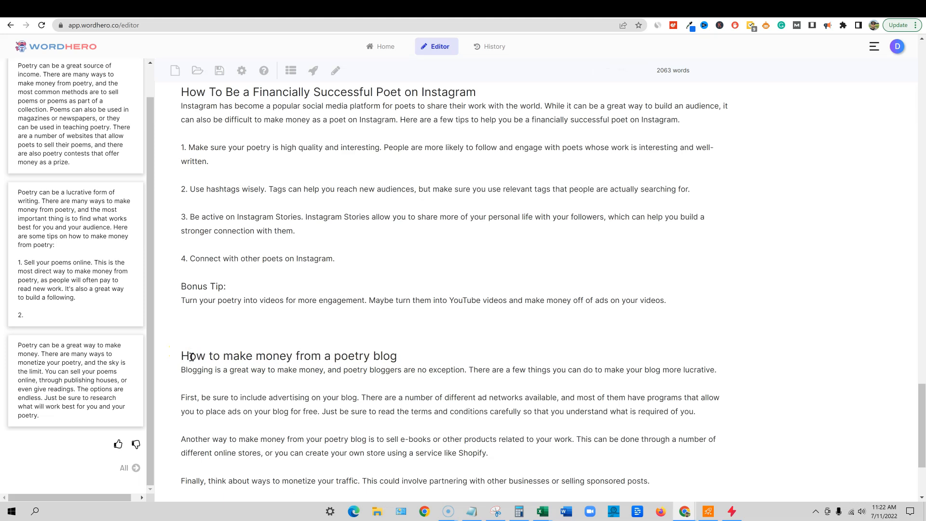
Format the heading "Which Company Pays You To Write Poetry?" as H2
{"action": "scroll", "coordinate": [332, 367], "scroll_direction": "down", "scroll_amount": 3}
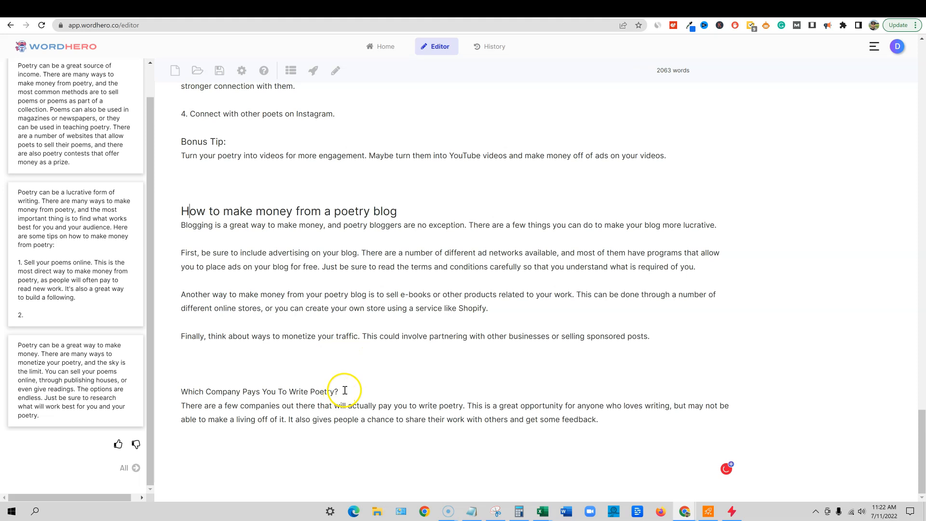
{"action": "left_click_drag", "start_coordinate": [345, 390], "coordinate": [159, 389]}
{"action": "left_click", "coordinate": [348, 412]}
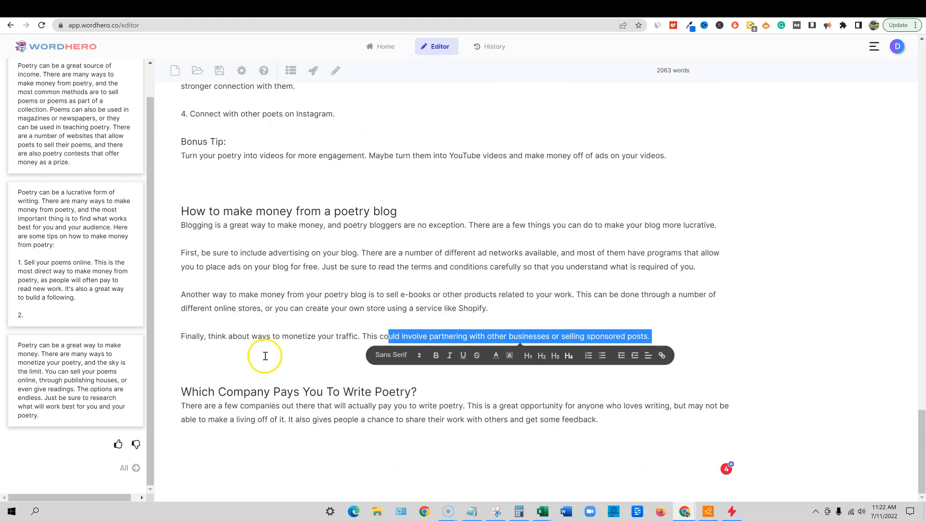
Close the old results and generate a blog conclusion using the article title "How to Make Money From Poetry" as the short description
{"action": "scroll", "coordinate": [77, 128], "scroll_direction": "up", "scroll_amount": 1}
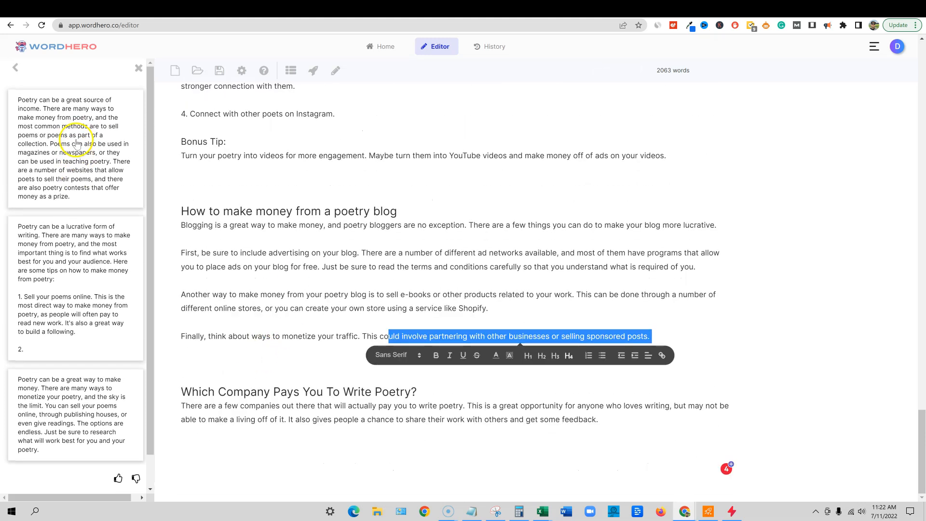
{"action": "left_click", "coordinate": [135, 71]}
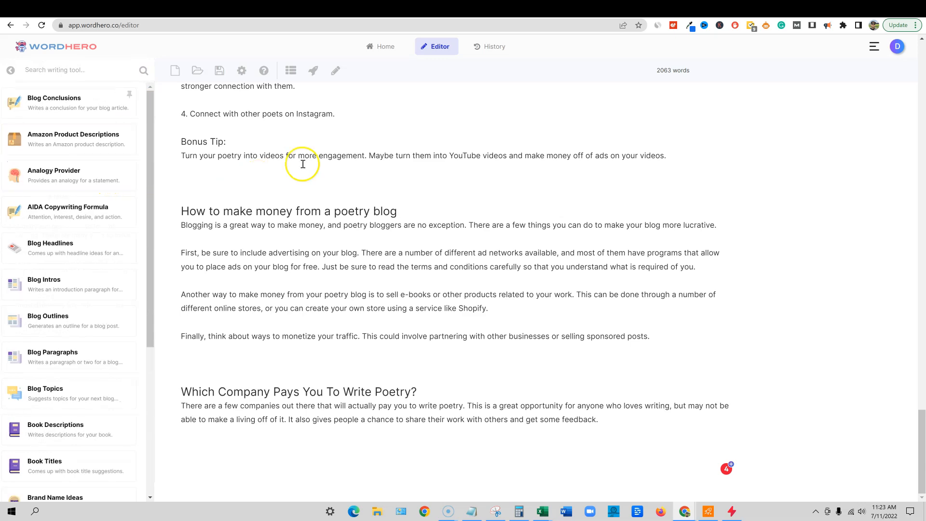
{"action": "scroll", "coordinate": [542, 269], "scroll_direction": "up", "scroll_amount": 20}
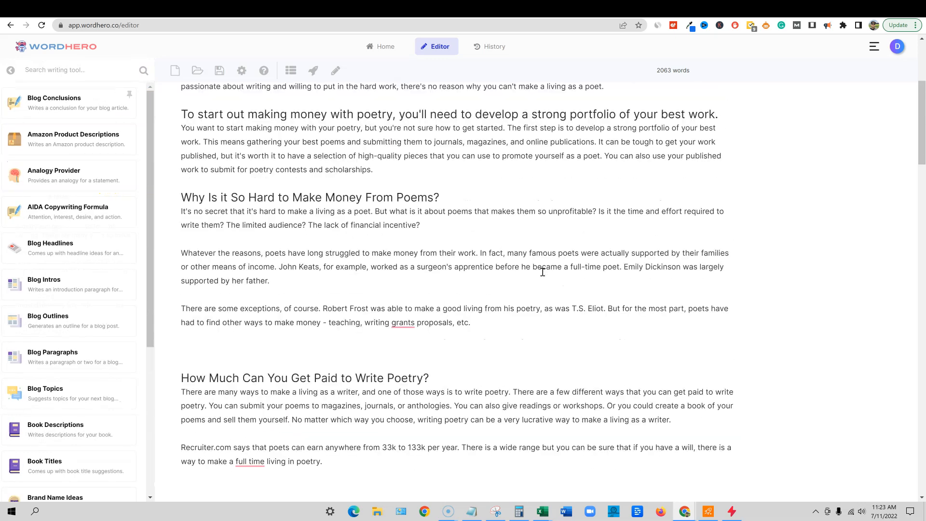
{"action": "scroll", "coordinate": [542, 271], "scroll_direction": "up", "scroll_amount": 5}
{"action": "left_click_drag", "start_coordinate": [444, 115], "coordinate": [173, 117]}
{"action": "key", "text": "ctrl+c"}
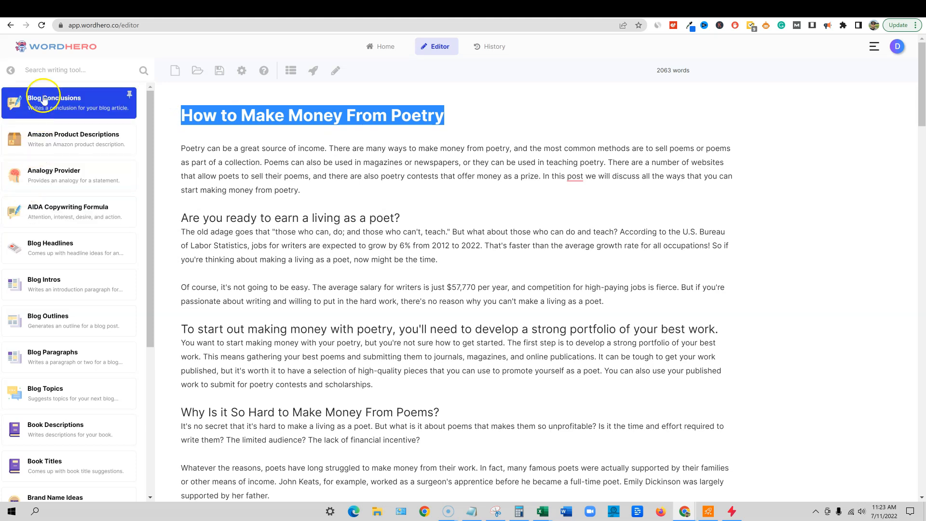
{"action": "left_click", "coordinate": [60, 98]}
{"action": "left_click", "coordinate": [53, 145]}
{"action": "key", "text": "ctrl+v"}
{"action": "left_click", "coordinate": [58, 202]}
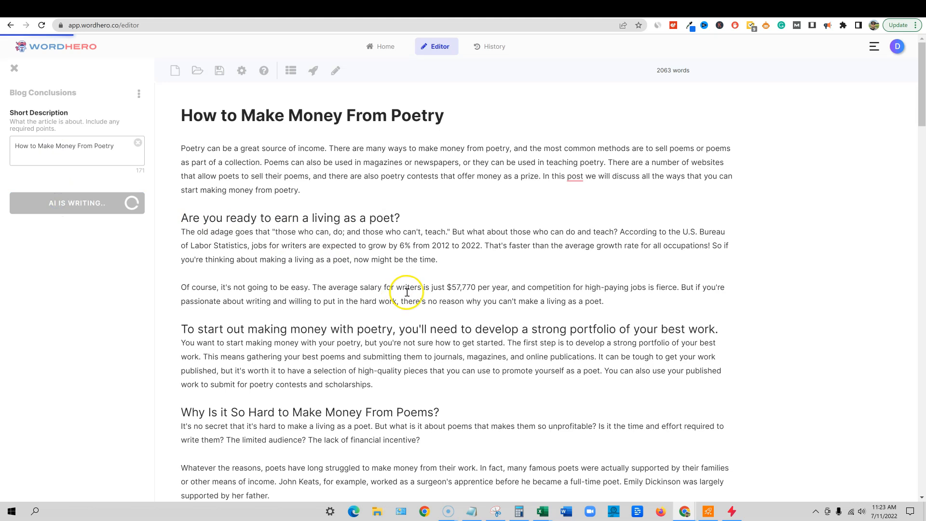
{"action": "scroll", "coordinate": [403, 301], "scroll_direction": "down", "scroll_amount": 5}
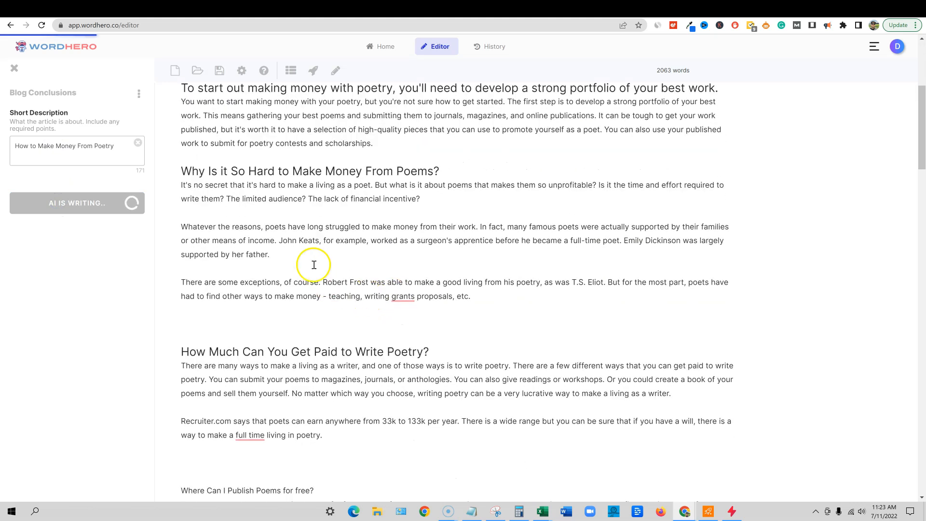
{"action": "scroll", "coordinate": [354, 352], "scroll_direction": "down", "scroll_amount": 3}
{"action": "scroll", "coordinate": [347, 337], "scroll_direction": "up", "scroll_amount": 8}
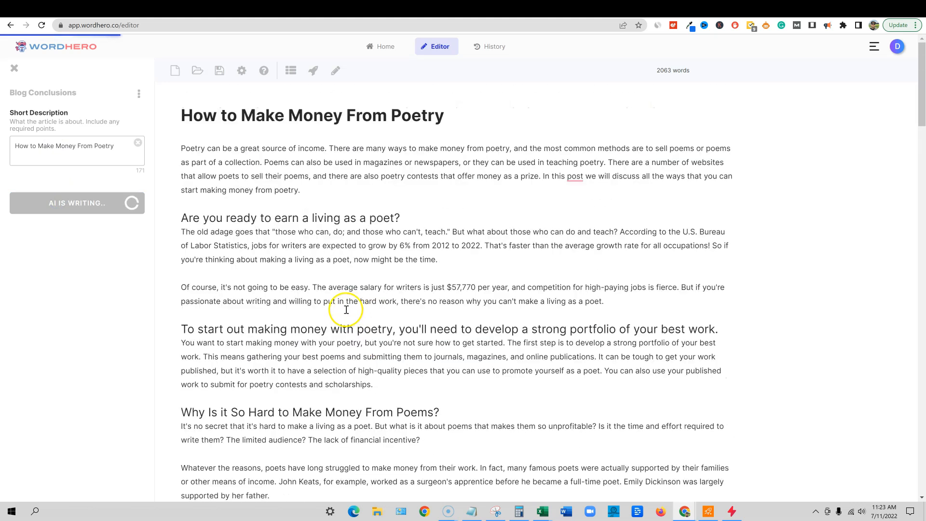
Remove extra blank lines above "How Much Can You Get Paid to Write Poetry?" and format "Where Can I Publish Poems for free?" as H2
{"action": "scroll", "coordinate": [308, 345], "scroll_direction": "down", "scroll_amount": 6}
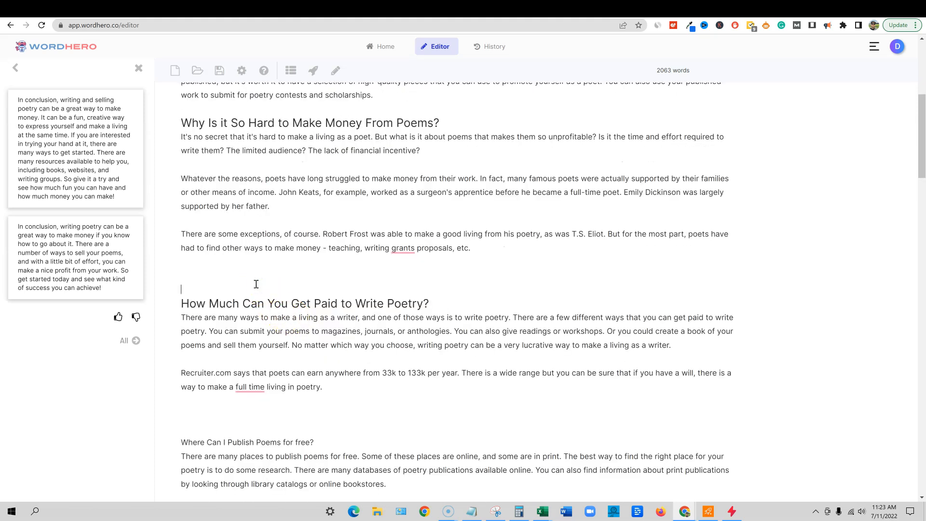
{"action": "key", "text": "BackSpace"}
{"action": "key", "text": "BackSpace"}
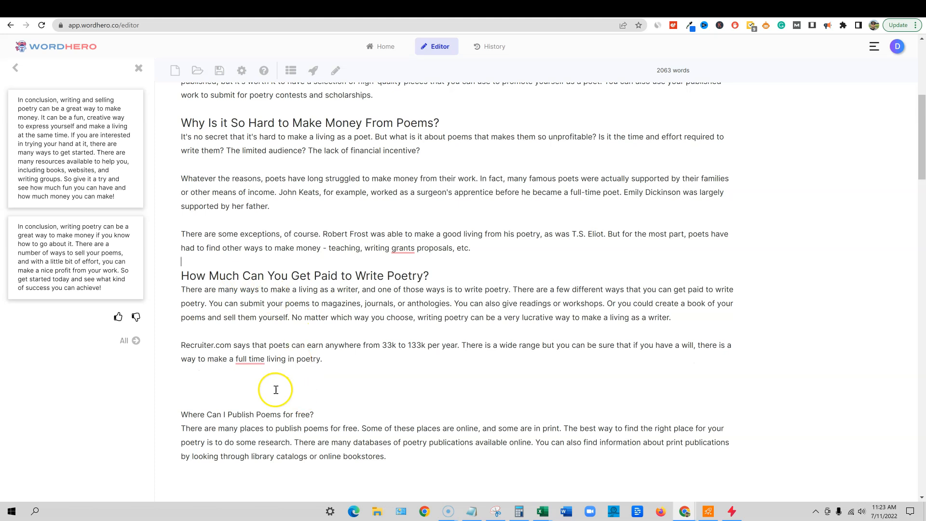
{"action": "left_click_drag", "start_coordinate": [316, 358], "coordinate": [171, 357]}
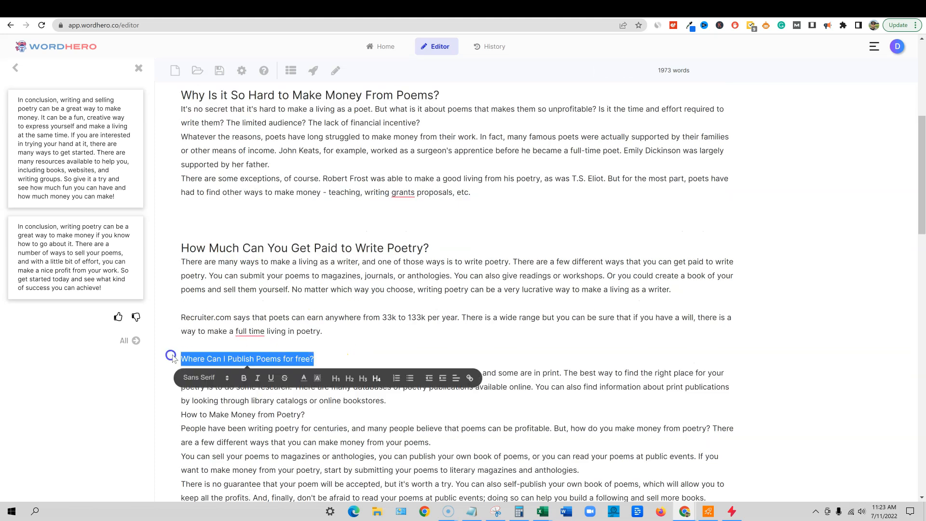
{"action": "left_click", "coordinate": [350, 379]}
{"action": "scroll", "coordinate": [350, 354], "scroll_direction": "down", "scroll_amount": 4}
{"action": "left_click", "coordinate": [325, 318]}
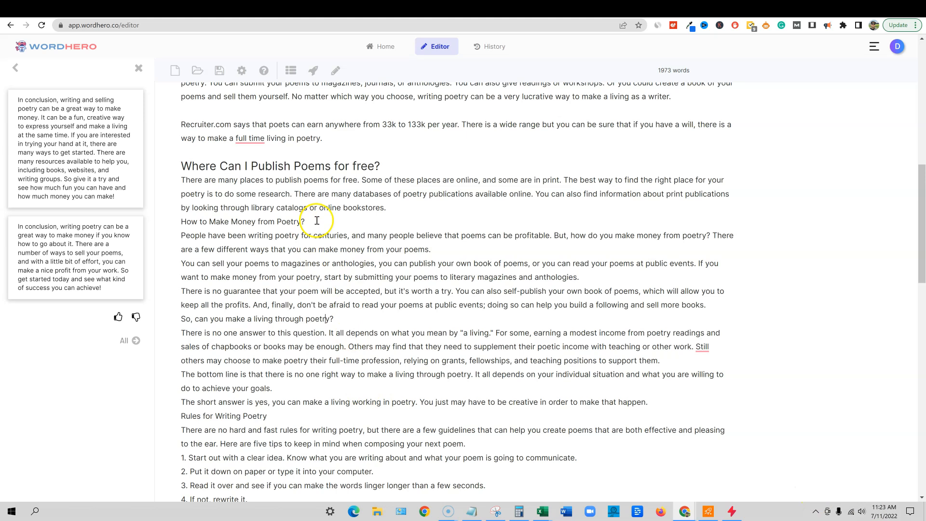
{"action": "key", "text": "Return"}
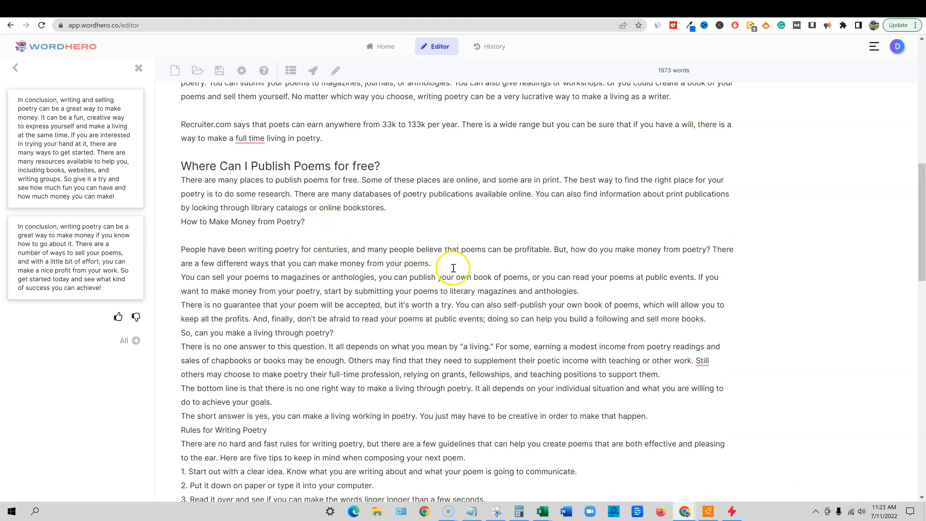
{"action": "key", "text": "ctrl+z"}
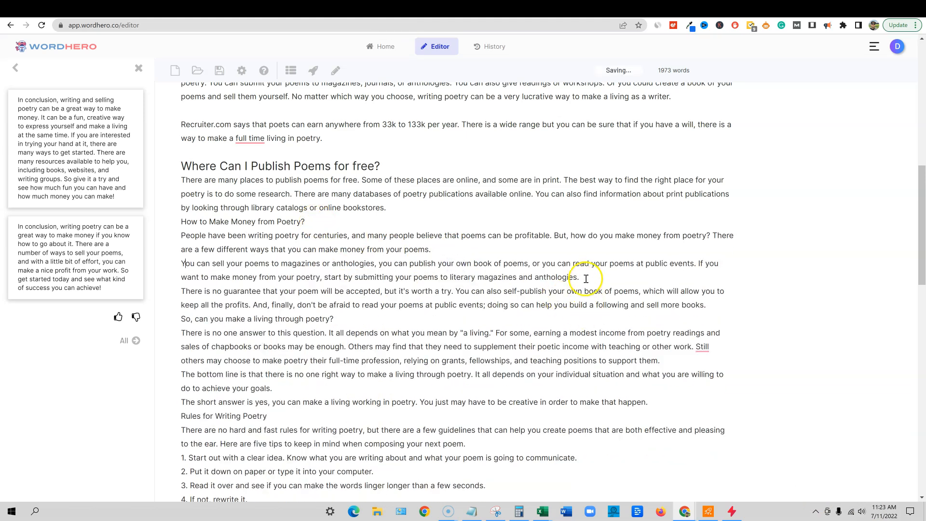
{"action": "key", "text": "Return"}
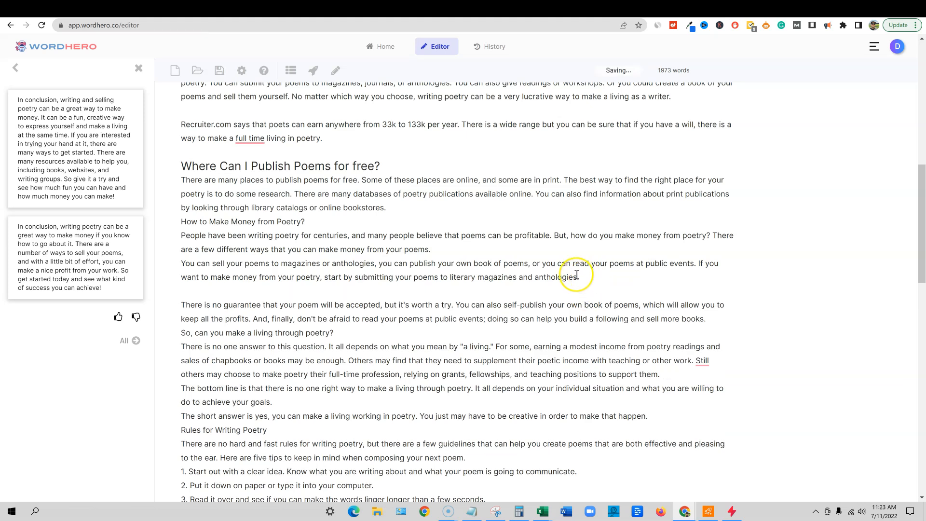
{"action": "key", "text": "ctrl+z"}
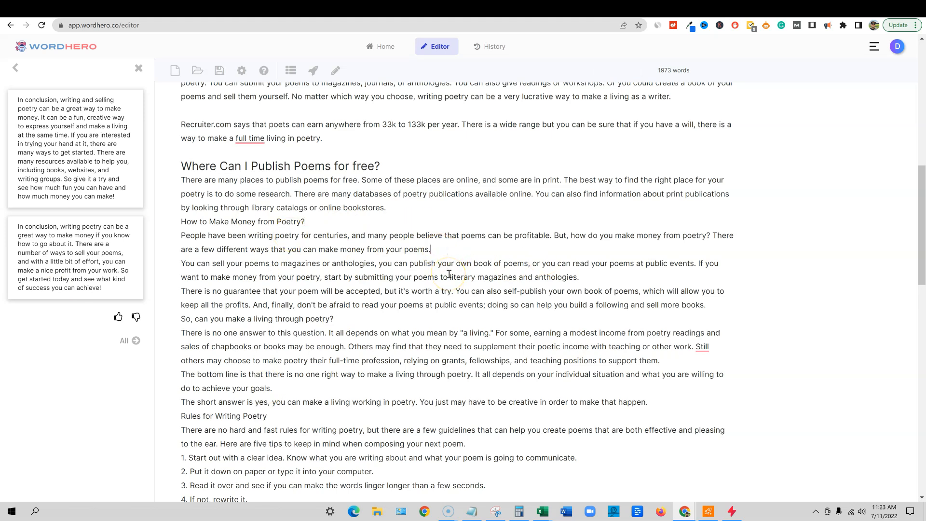
Format "How to Make Money from Poetry?" as H2, with blank lines above the heading and after its first paragraph
{"action": "key", "text": "Return"}
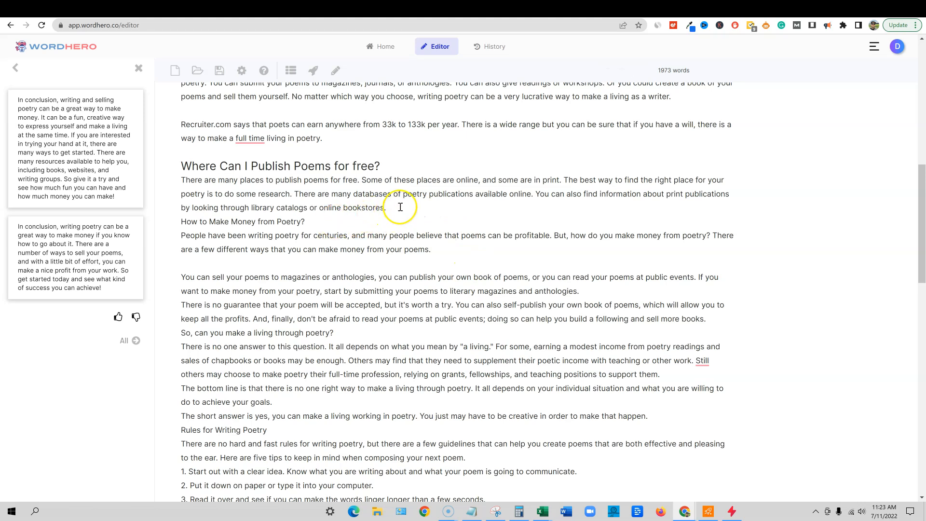
{"action": "key", "text": "Return"}
{"action": "left_click", "coordinate": [316, 235]}
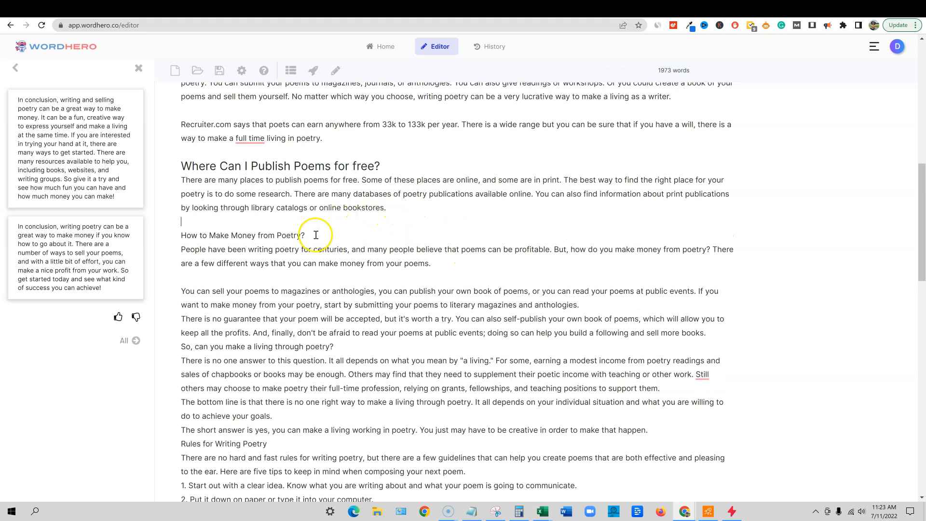
{"action": "left_click_drag", "start_coordinate": [316, 235], "coordinate": [173, 235]}
{"action": "left_click", "coordinate": [350, 254]}
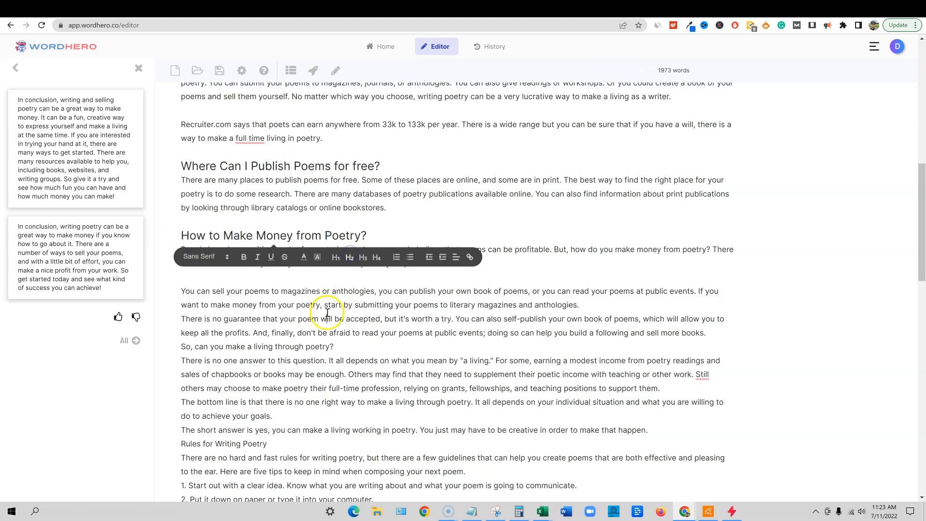
Insert blank lines before the paragraphs starting "There is no guarantee" and "The bottom line" in the section on making money from poetry
{"action": "left_click", "coordinate": [455, 319]}
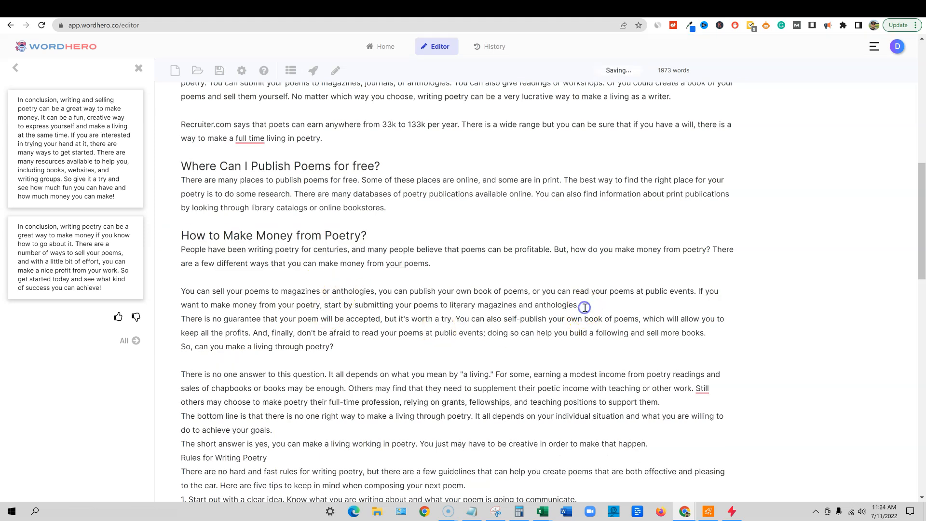
{"action": "key", "text": "Return"}
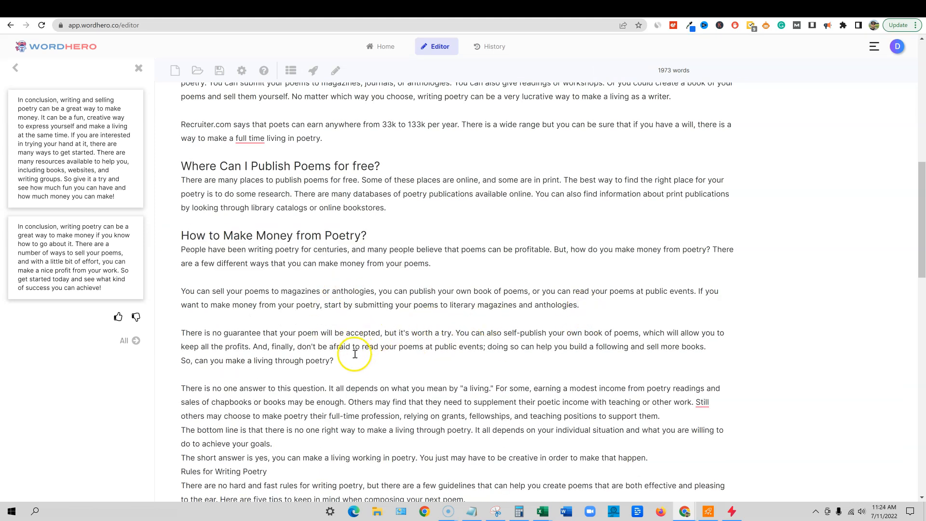
{"action": "scroll", "coordinate": [346, 374], "scroll_direction": "down", "scroll_amount": 1}
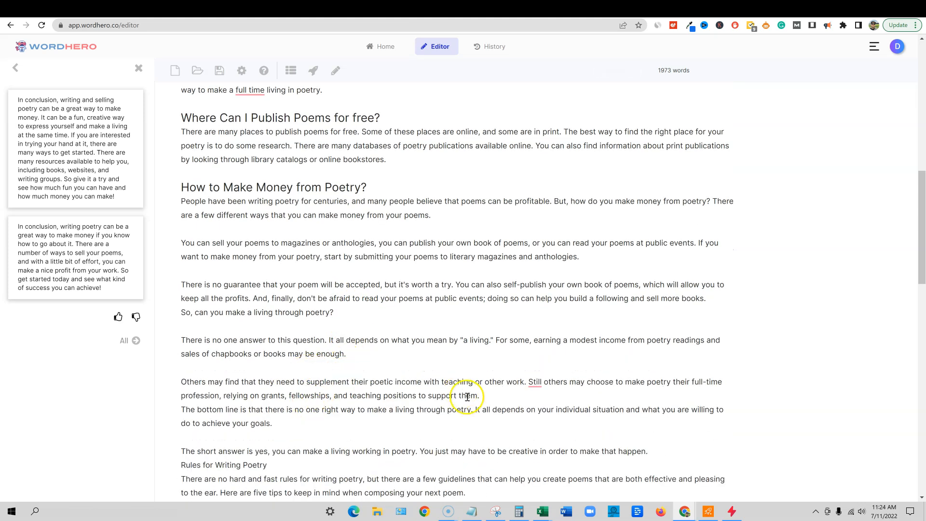
{"action": "left_click", "coordinate": [502, 396]}
{"action": "key", "text": "Return"}
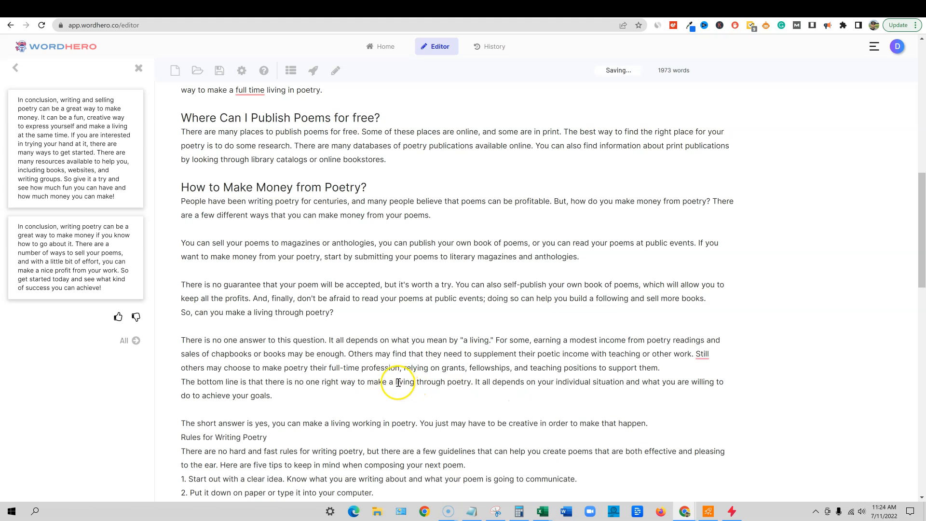
{"action": "left_click", "coordinate": [668, 368]}
{"action": "key", "text": "Return"}
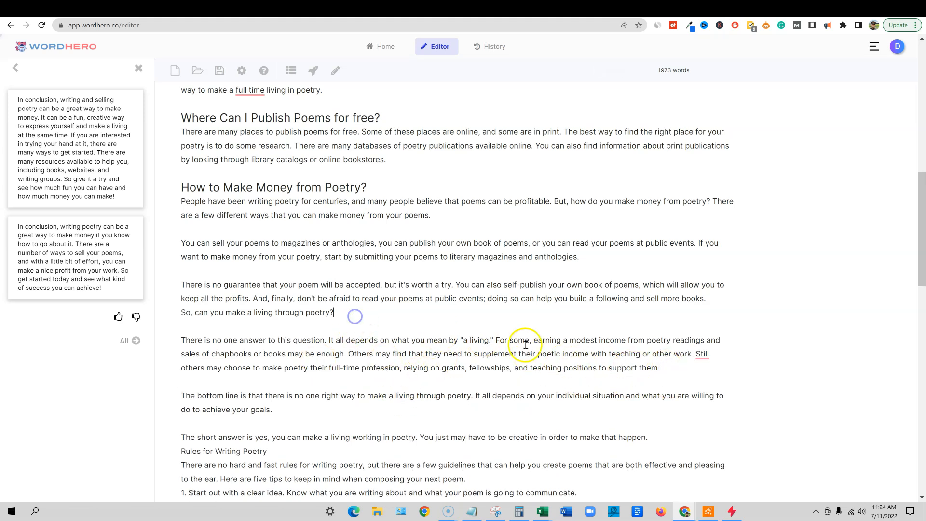
Format the headings "Rules for Writing Poetry" and "Where to Find Poetry Jobs" as H2
{"action": "scroll", "coordinate": [434, 328], "scroll_direction": "down", "scroll_amount": 3}
{"action": "left_click_drag", "start_coordinate": [268, 320], "coordinate": [174, 320]}
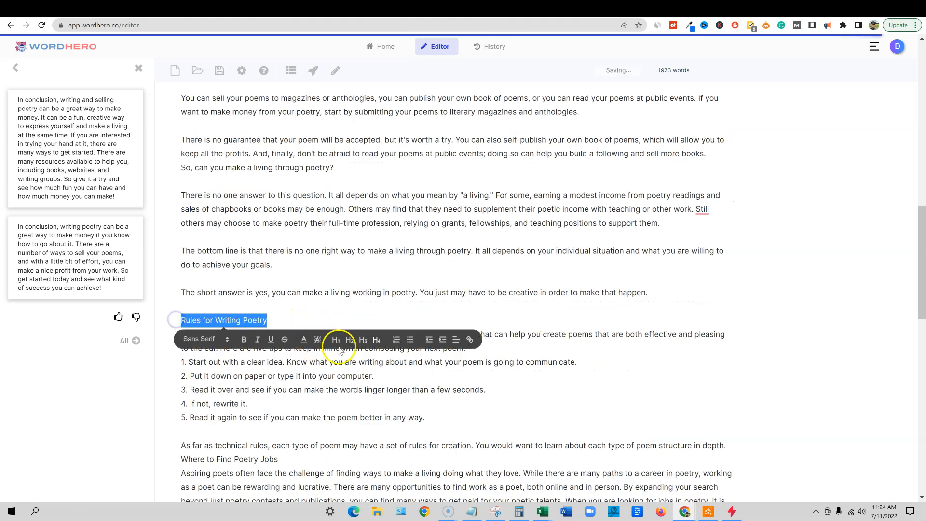
{"action": "left_click", "coordinate": [348, 341]}
{"action": "left_click", "coordinate": [297, 378]}
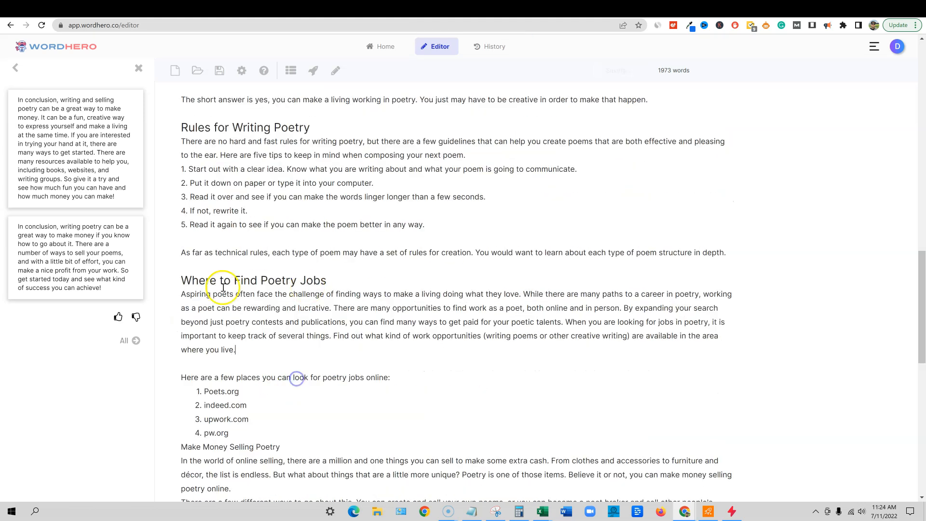
Split the first paragraph under "Where to Find Poetry Jobs" before "By expanding your search", leaving a blank line between the parts
{"action": "left_click_drag", "start_coordinate": [181, 295], "coordinate": [304, 349]}
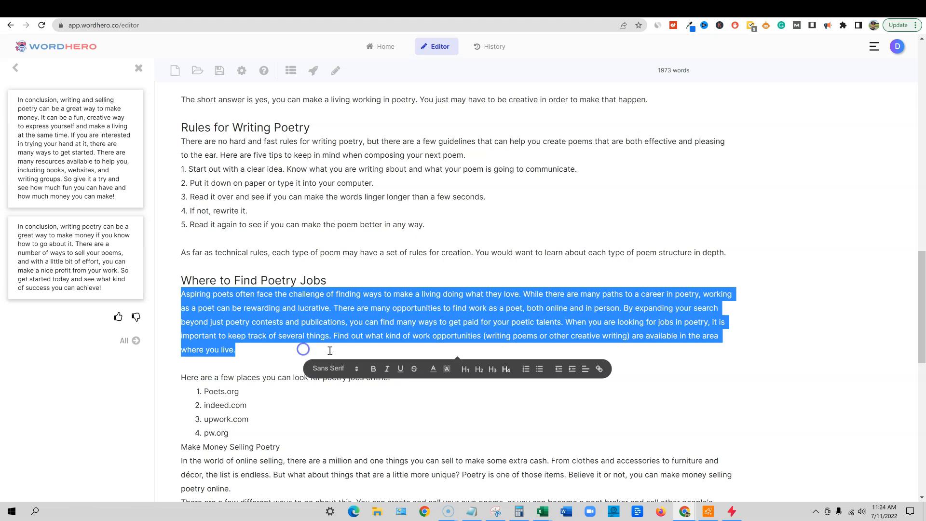
{"action": "left_click", "coordinate": [479, 321]}
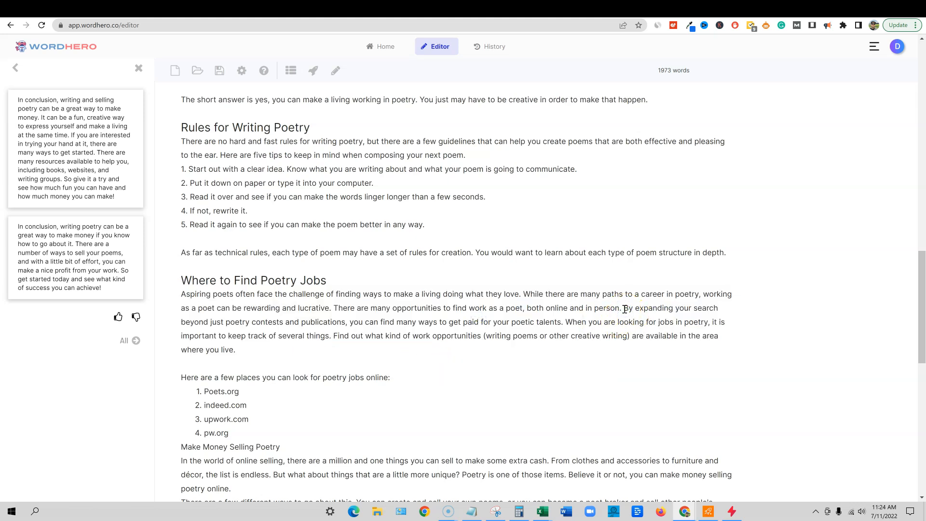
{"action": "left_click", "coordinate": [623, 308]}
{"action": "key", "text": "Return"}
{"action": "key", "text": "Return"}
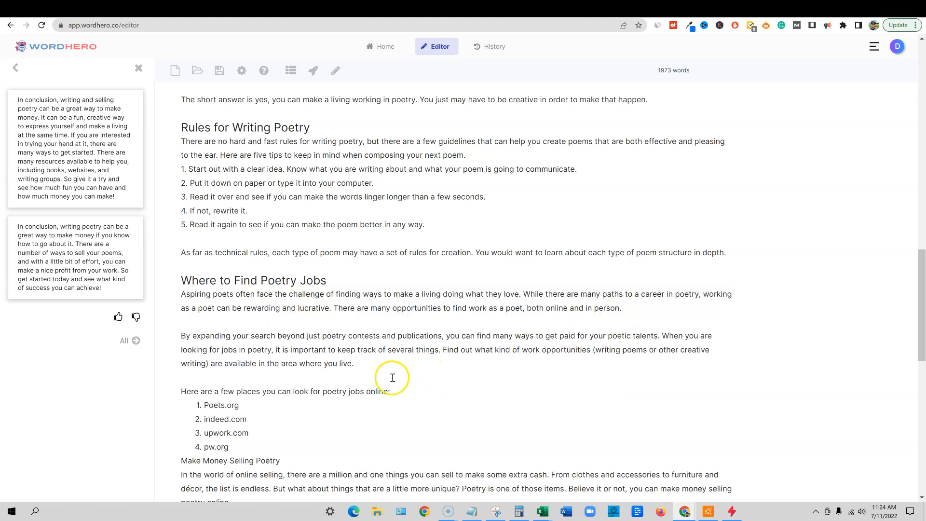
Insert a blank line after the poetry job sites list and format "Make Money Selling Poetry" as H2
{"action": "scroll", "coordinate": [337, 366], "scroll_direction": "down", "scroll_amount": 2}
{"action": "left_click", "coordinate": [261, 354]}
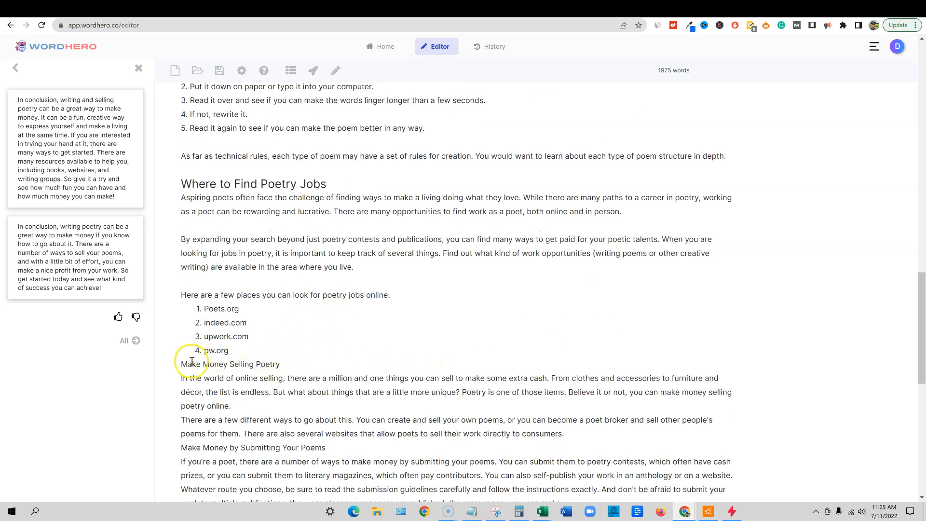
{"action": "key", "text": "Return"}
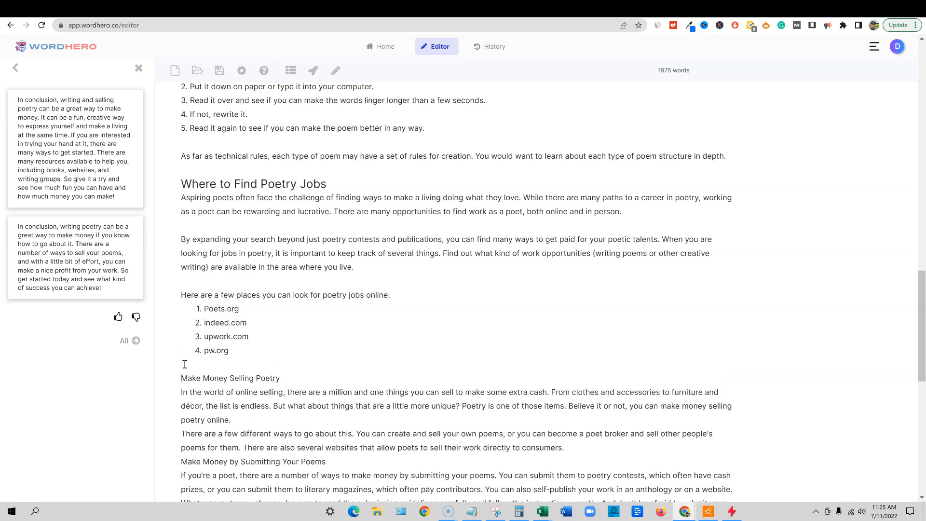
{"action": "left_click_drag", "start_coordinate": [281, 378], "coordinate": [161, 378]}
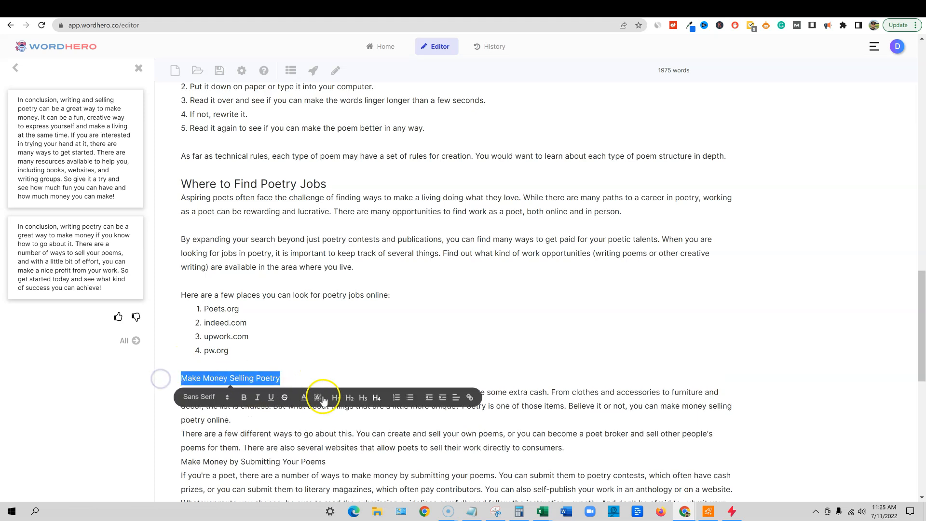
{"action": "left_click", "coordinate": [350, 398]}
Insert a blank line above each of the greeting card companies, paying websites and Instagram poet headings
{"action": "left_click", "coordinate": [575, 400]}
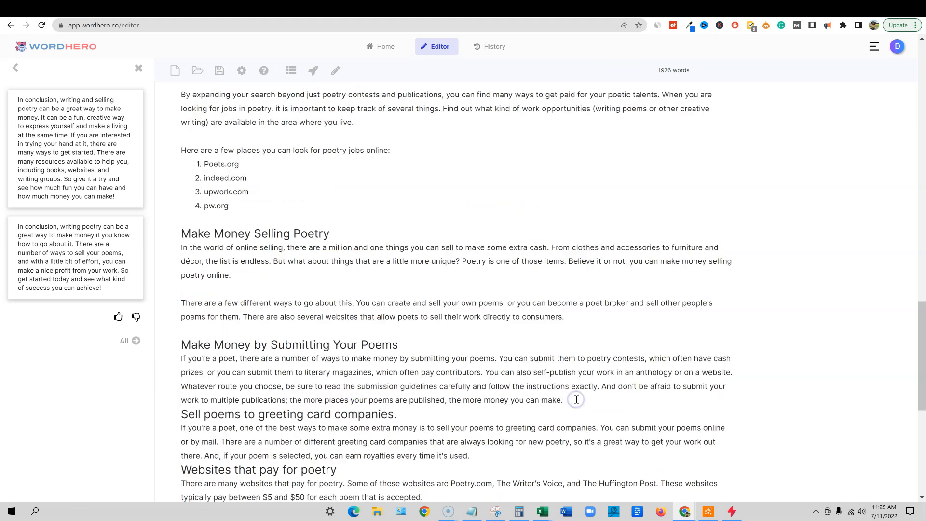
{"action": "key", "text": "Return"}
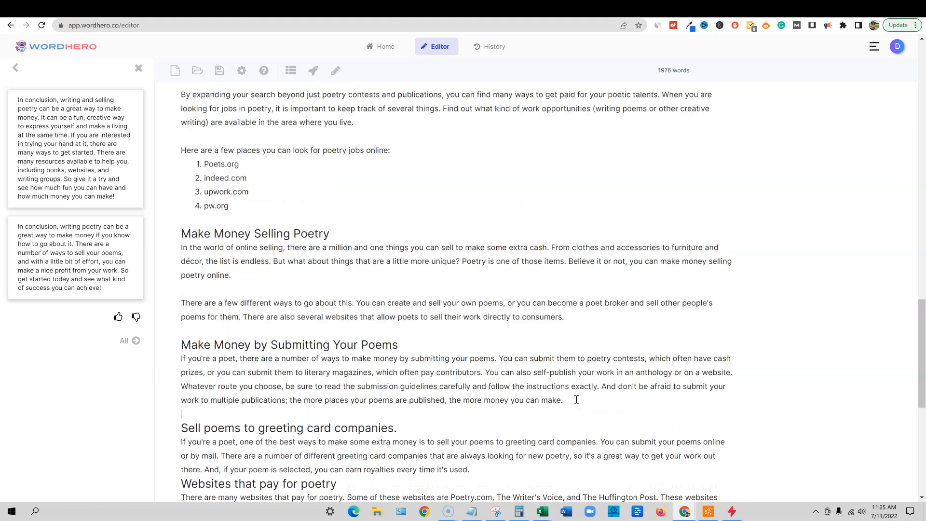
{"action": "scroll", "coordinate": [470, 400], "scroll_direction": "down", "scroll_amount": 1}
{"action": "left_click", "coordinate": [483, 377]}
{"action": "key", "text": "Return"}
{"action": "scroll", "coordinate": [465, 366], "scroll_direction": "down", "scroll_amount": 2}
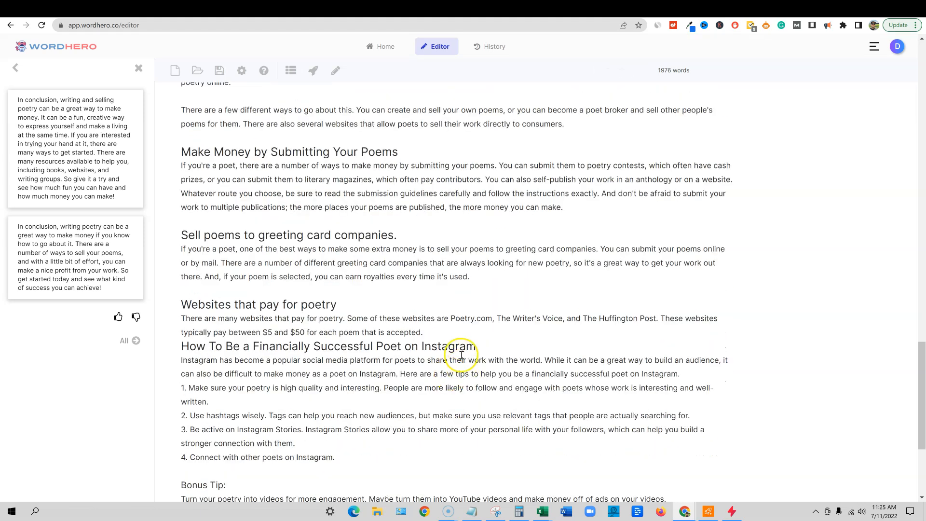
{"action": "key", "text": "Return"}
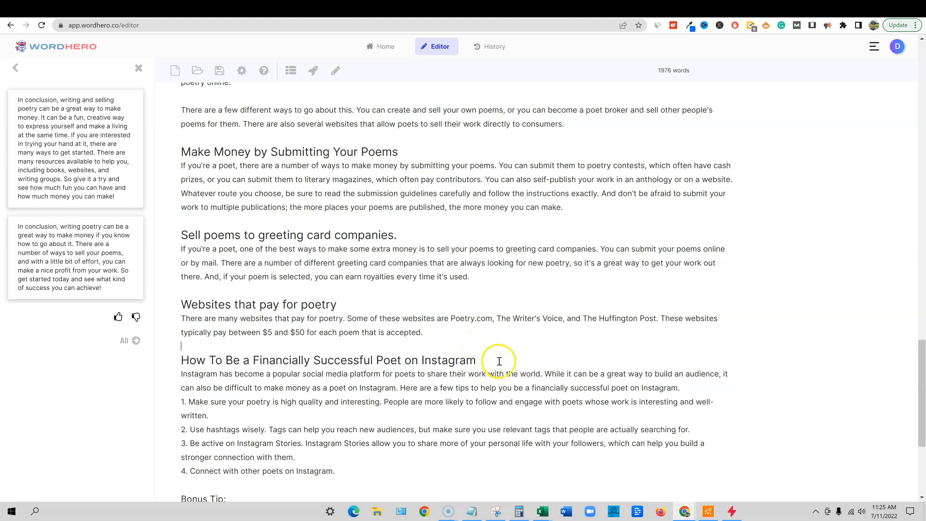
Insert blank lines before the numbered Instagram tips and between the paragraphs of the poetry blog section
{"action": "left_click", "coordinate": [704, 383]}
{"action": "key", "text": "Return"}
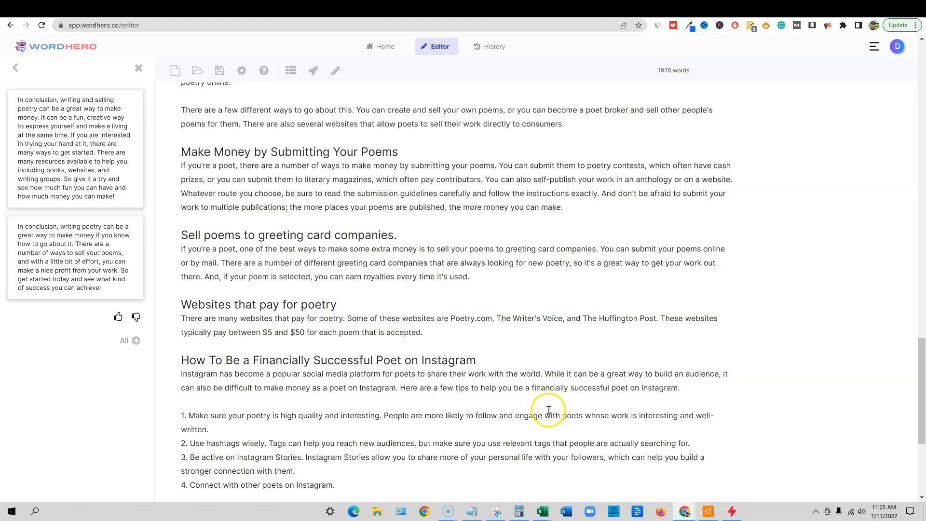
{"action": "scroll", "coordinate": [548, 410], "scroll_direction": "down", "scroll_amount": 3}
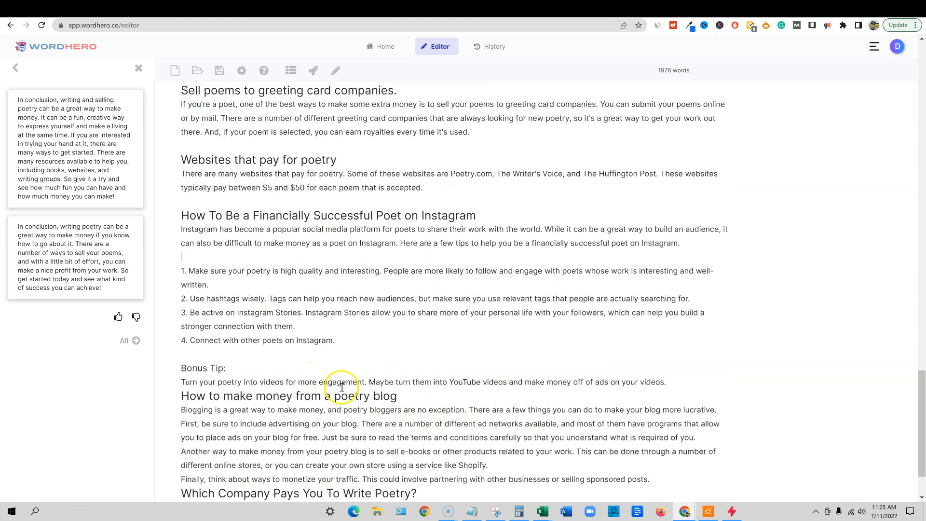
{"action": "scroll", "coordinate": [501, 426], "scroll_direction": "down", "scroll_amount": 3}
{"action": "scroll", "coordinate": [496, 421], "scroll_direction": "up", "scroll_amount": 1}
{"action": "scroll", "coordinate": [497, 422], "scroll_direction": "down", "scroll_amount": 1}
Add a "Conclusion" line at the end of the article and paste the first generated conclusion beneath it
{"action": "left_click", "coordinate": [608, 447]}
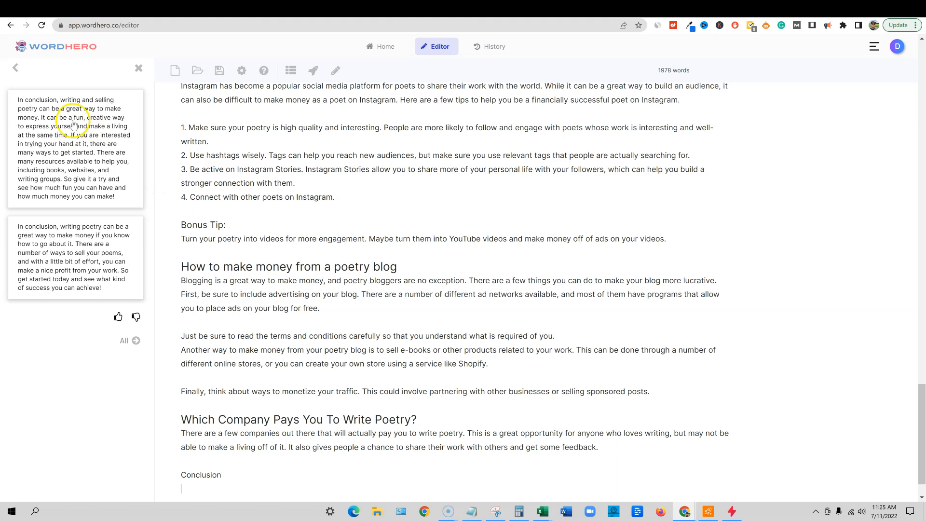
{"action": "left_click", "coordinate": [94, 169]}
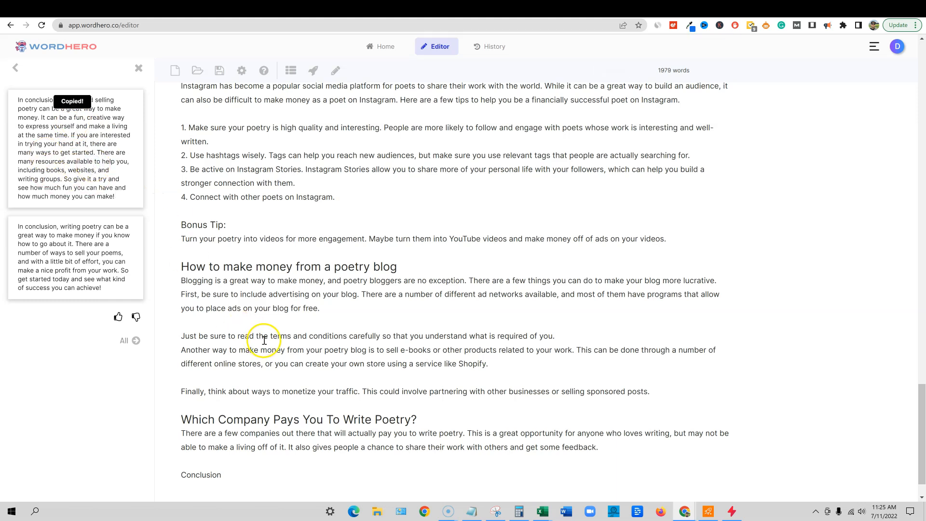
{"action": "scroll", "coordinate": [241, 377], "scroll_direction": "down", "scroll_amount": 1}
{"action": "left_click", "coordinate": [198, 443]}
{"action": "key", "text": "ctrl+v"}
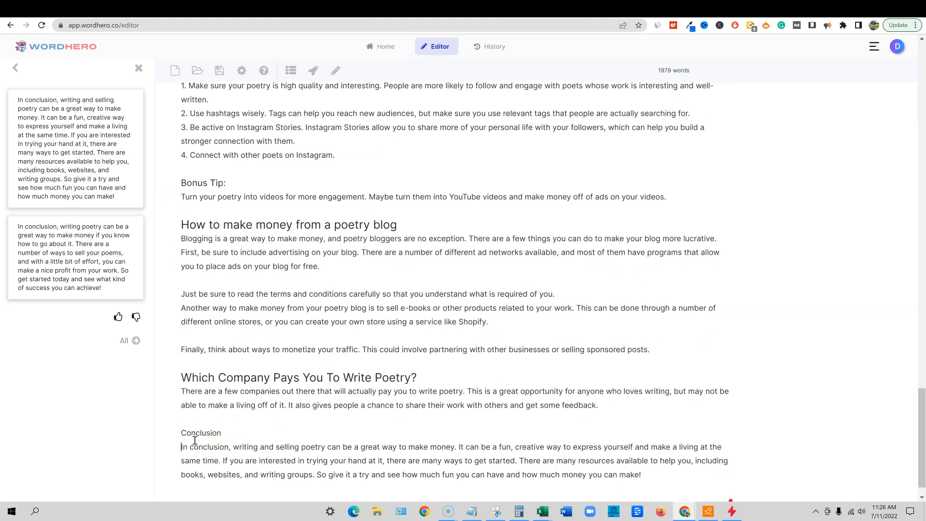
Split the conclusion paragraph with a blank line before "There are many resources" and format "Conclusion" as H2
{"action": "left_click", "coordinate": [520, 458]}
{"action": "key", "text": "Return"}
{"action": "key", "text": "Return"}
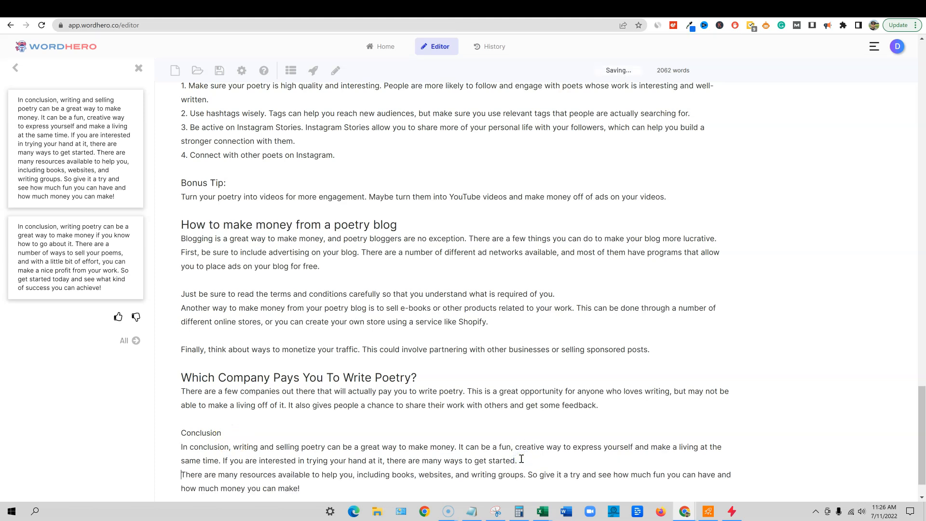
{"action": "left_click_drag", "start_coordinate": [221, 433], "coordinate": [156, 429]}
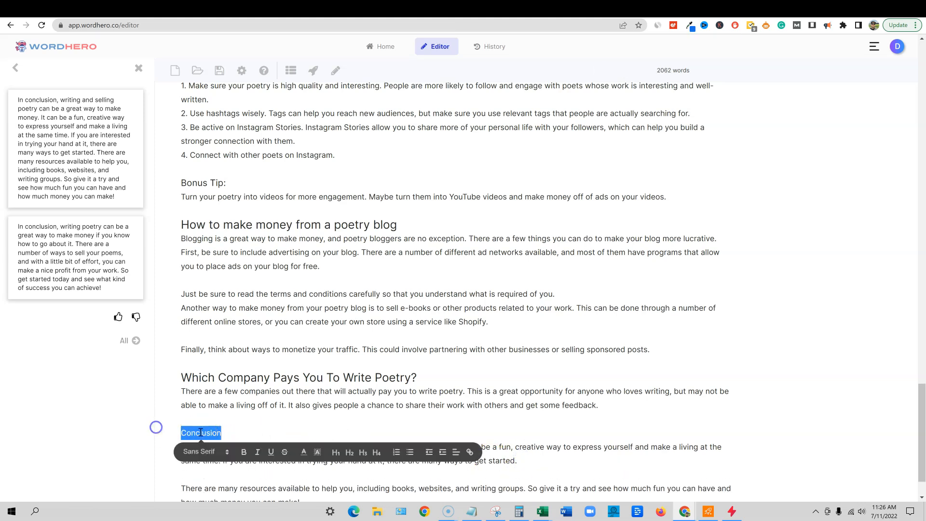
{"action": "left_click", "coordinate": [348, 453]}
{"action": "left_click", "coordinate": [403, 391]}
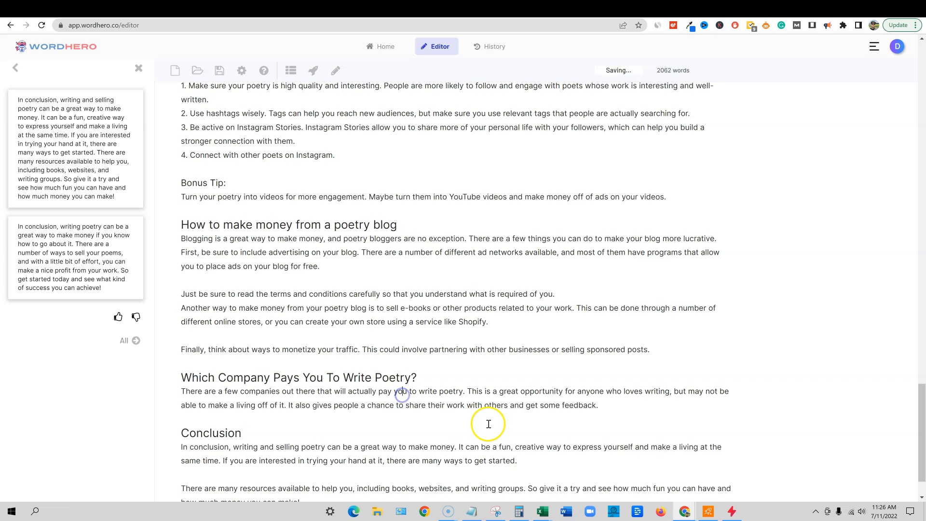
Review the article from the conclusion back up to the poet pay section and check its salary claim against the Google results
{"action": "scroll", "coordinate": [488, 422], "scroll_direction": "down", "scroll_amount": 1}
{"action": "left_click", "coordinate": [640, 183]}
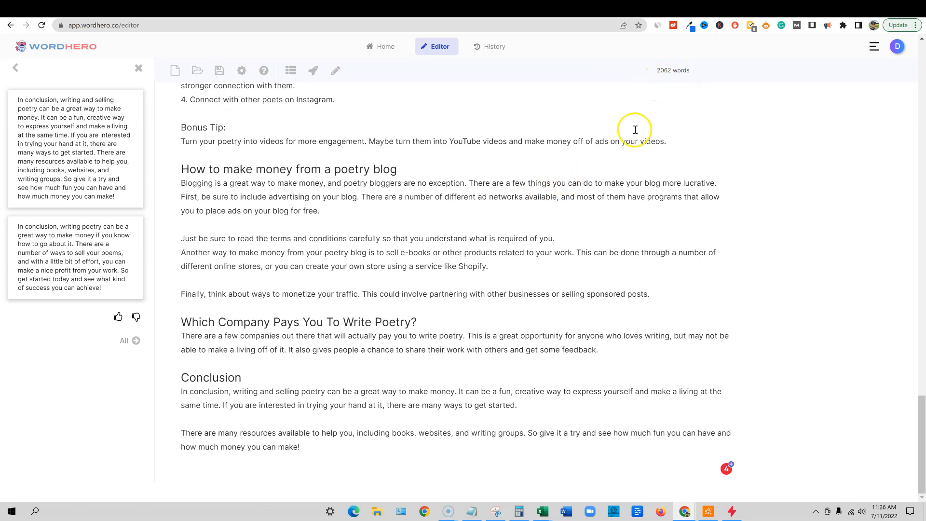
{"action": "scroll", "coordinate": [438, 331], "scroll_direction": "up", "scroll_amount": 13}
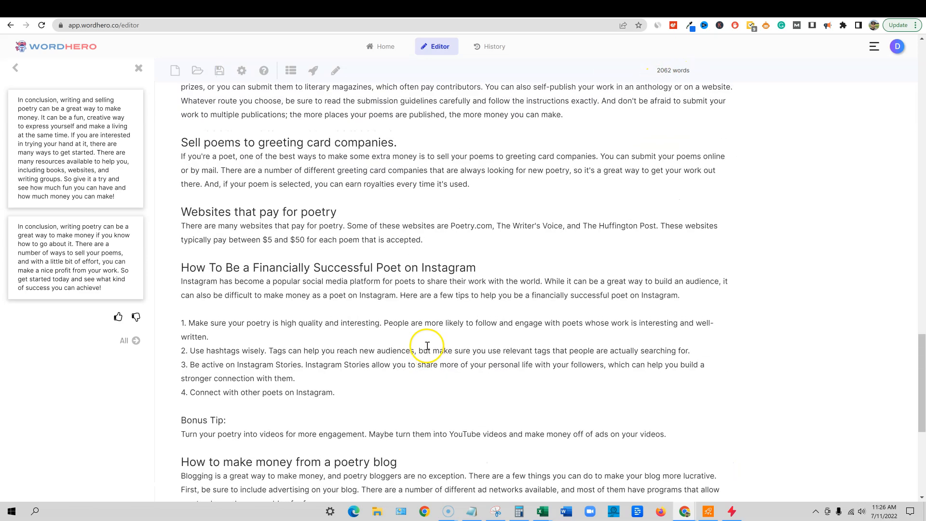
{"action": "scroll", "coordinate": [427, 346], "scroll_direction": "up", "scroll_amount": 12}
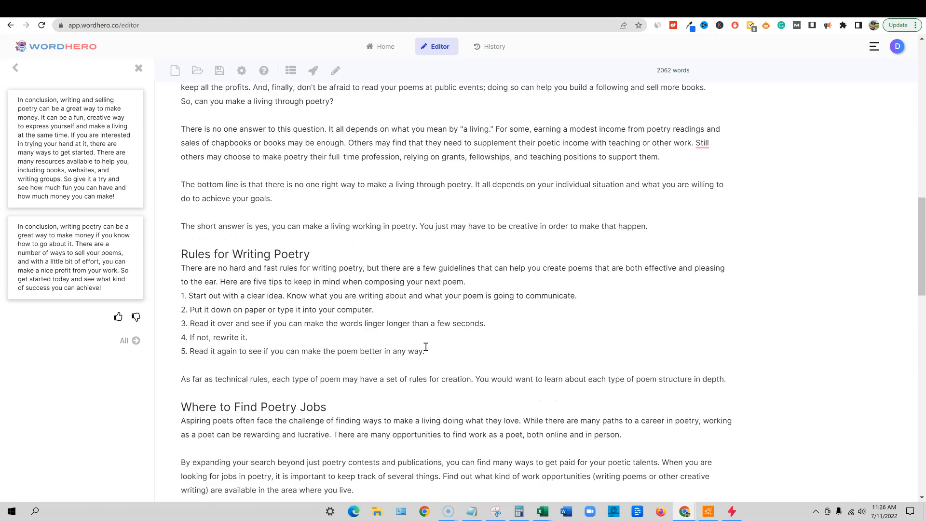
{"action": "scroll", "coordinate": [426, 348], "scroll_direction": "up", "scroll_amount": 2}
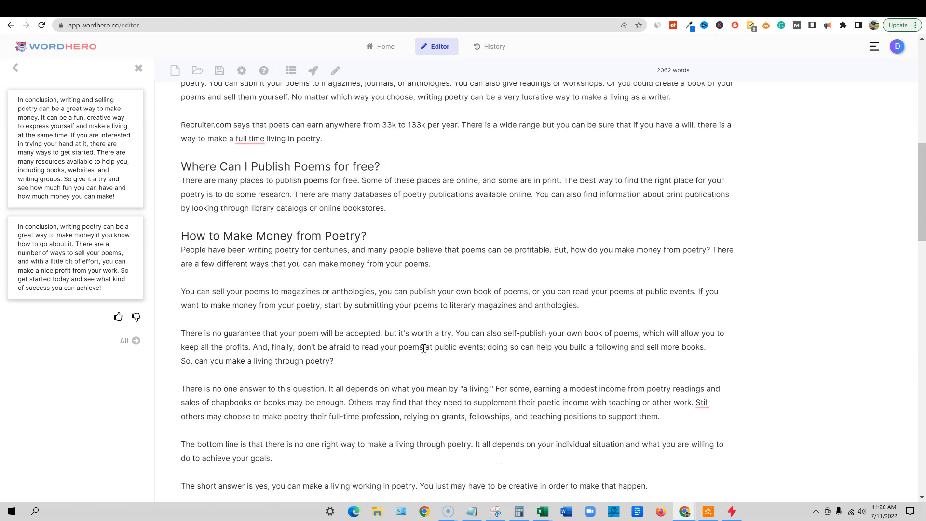
{"action": "scroll", "coordinate": [424, 348], "scroll_direction": "down", "scroll_amount": 2}
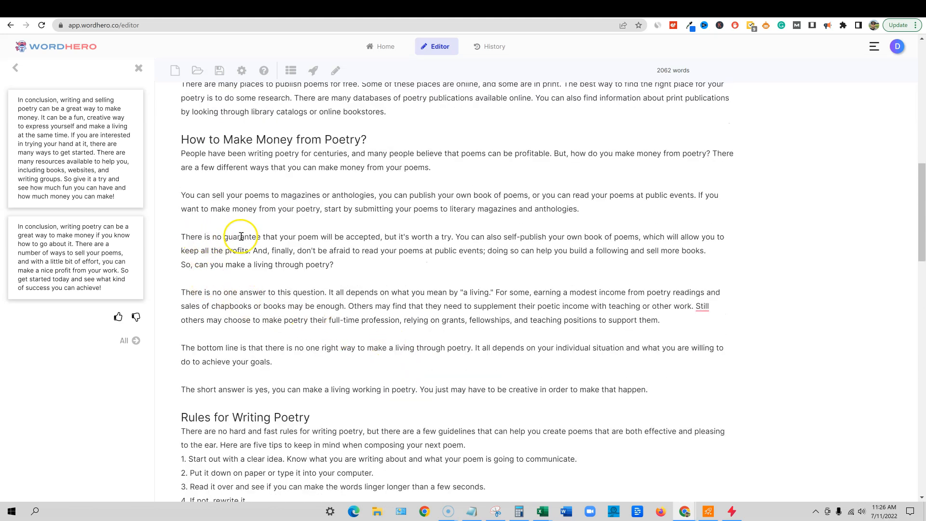
{"action": "scroll", "coordinate": [313, 299], "scroll_direction": "up", "scroll_amount": 6}
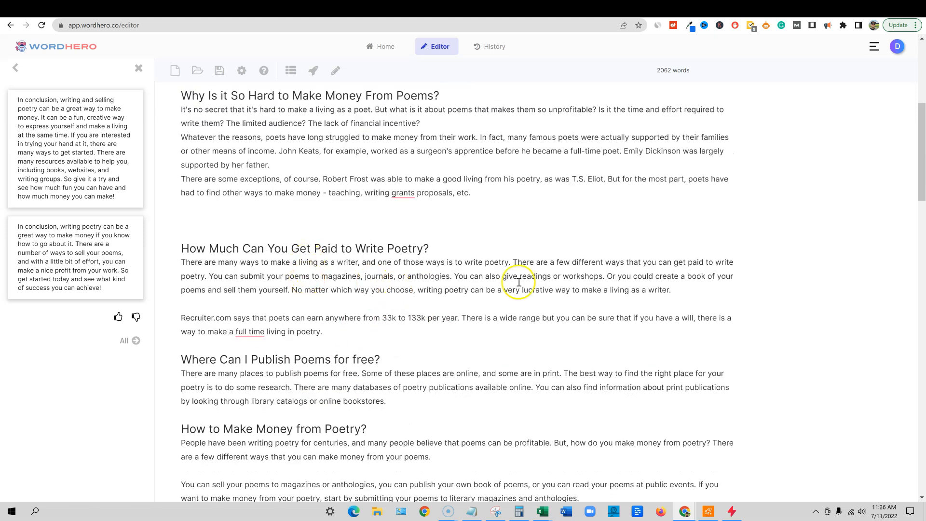
{"action": "left_click", "coordinate": [789, 11]}
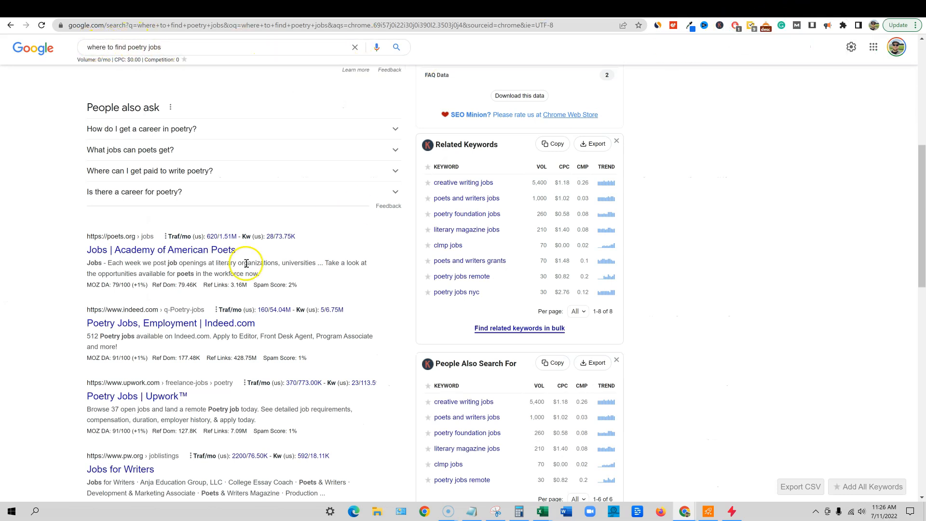
{"action": "left_click", "coordinate": [752, 10]}
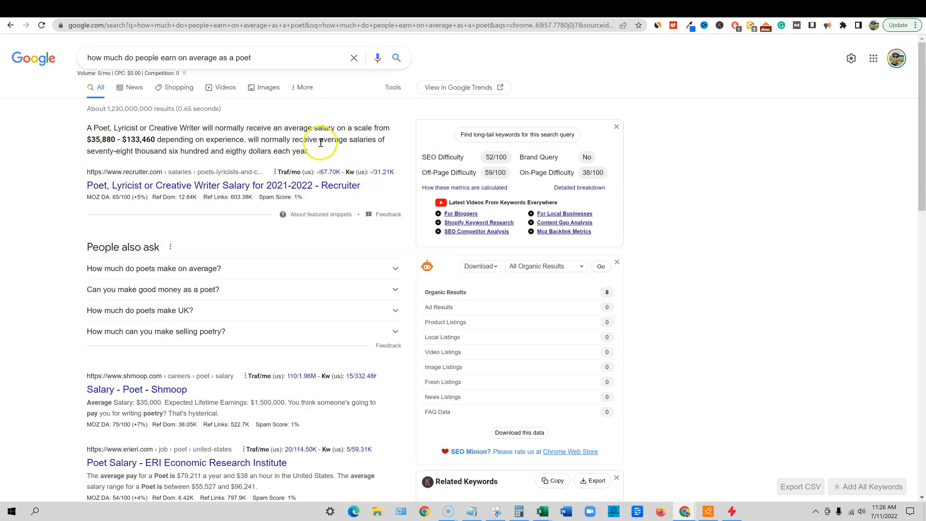
{"action": "left_click", "coordinate": [735, 10]}
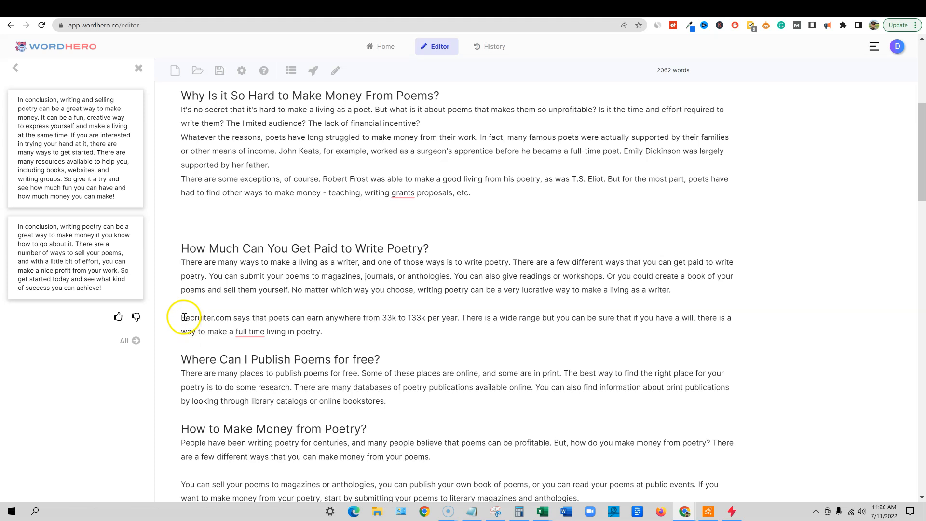
Make the Recruiter.com paragraph on poets' earnings bold
{"action": "left_click_drag", "start_coordinate": [182, 319], "coordinate": [267, 322]}
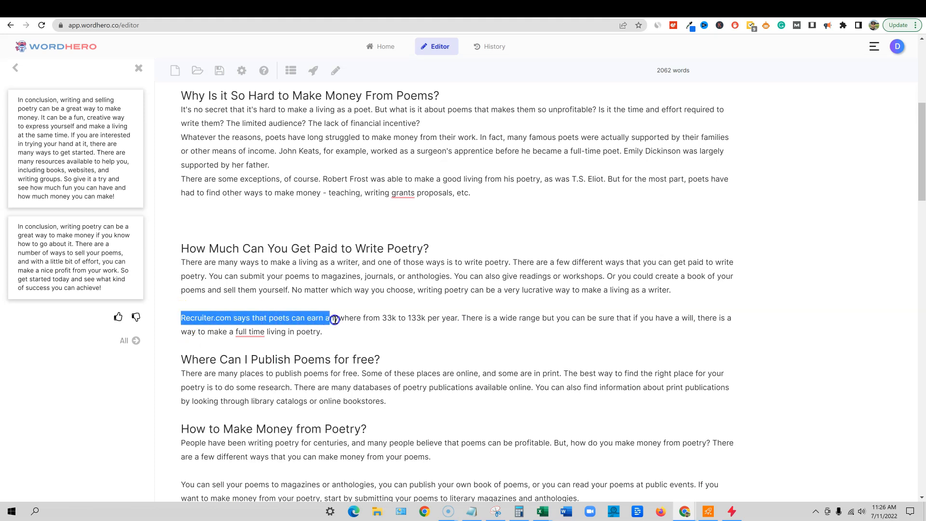
{"action": "left_click_drag", "start_coordinate": [437, 318], "coordinate": [747, 328]}
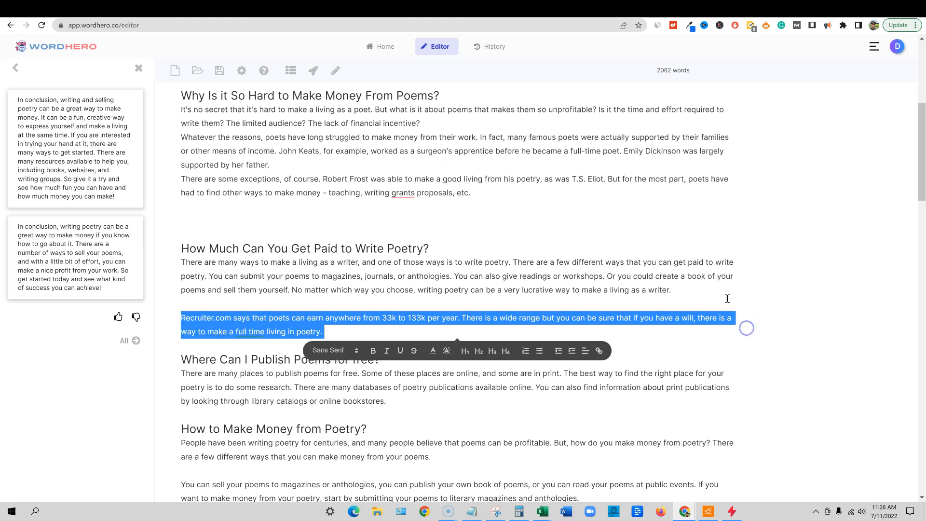
{"action": "left_click", "coordinate": [373, 351]}
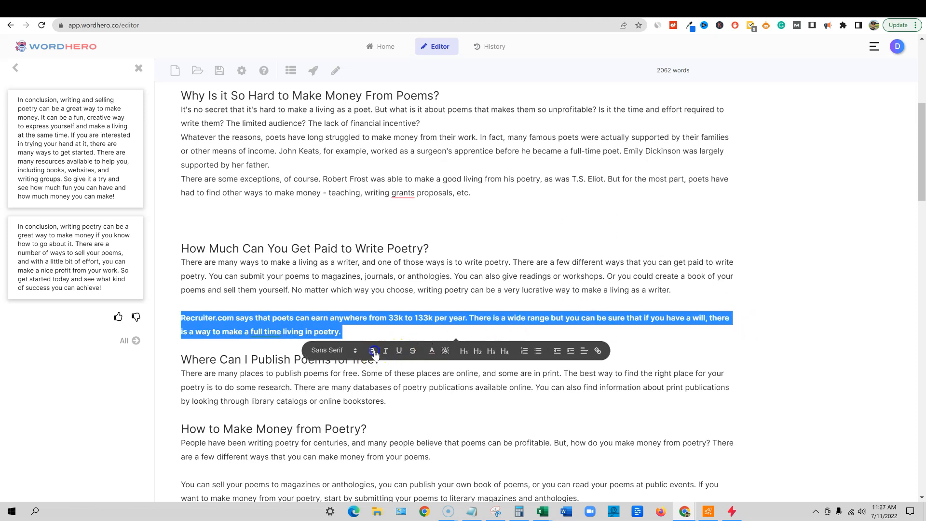
{"action": "left_click", "coordinate": [366, 281]}
Insert a blank line before the "Whatever the reasons" paragraph in the section on why making money from poems is hard
{"action": "scroll", "coordinate": [363, 340], "scroll_direction": "up", "scroll_amount": 6}
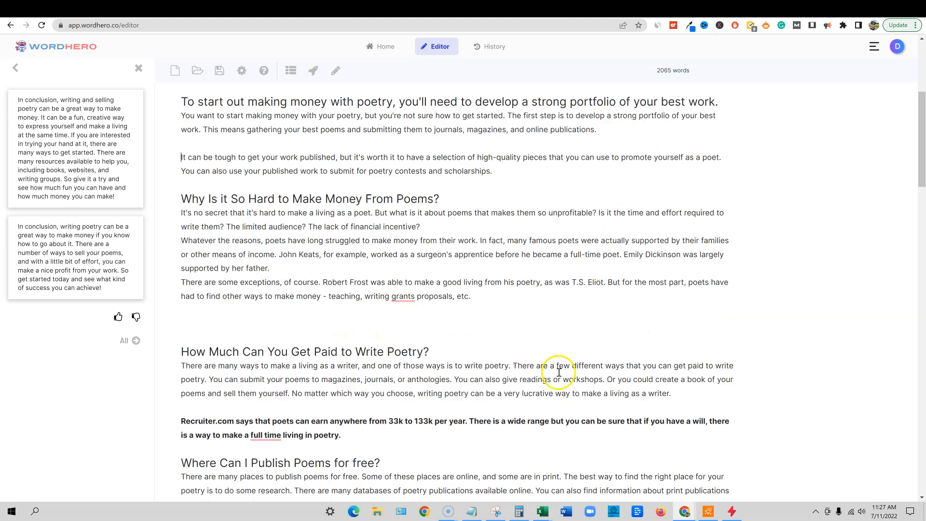
{"action": "left_click", "coordinate": [451, 226]}
{"action": "key", "text": "Return"}
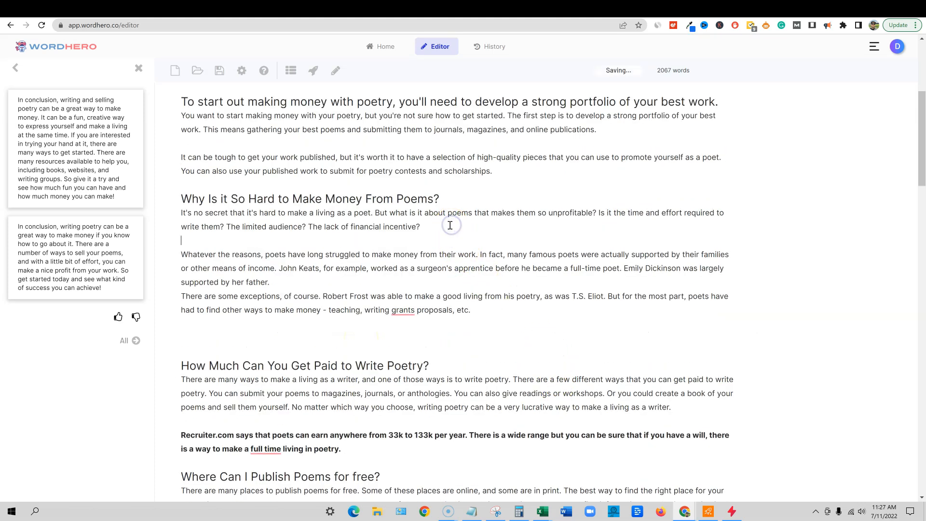
Look over the rest of the article and save the document
{"action": "scroll", "coordinate": [532, 316], "scroll_direction": "down", "scroll_amount": 10}
{"action": "scroll", "coordinate": [533, 316], "scroll_direction": "up", "scroll_amount": 4}
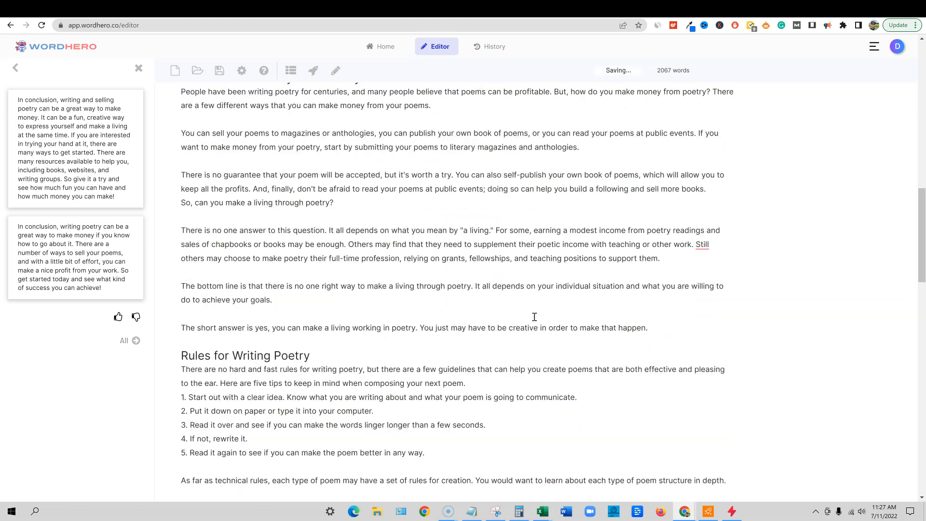
{"action": "scroll", "coordinate": [453, 386], "scroll_direction": "down", "scroll_amount": 20}
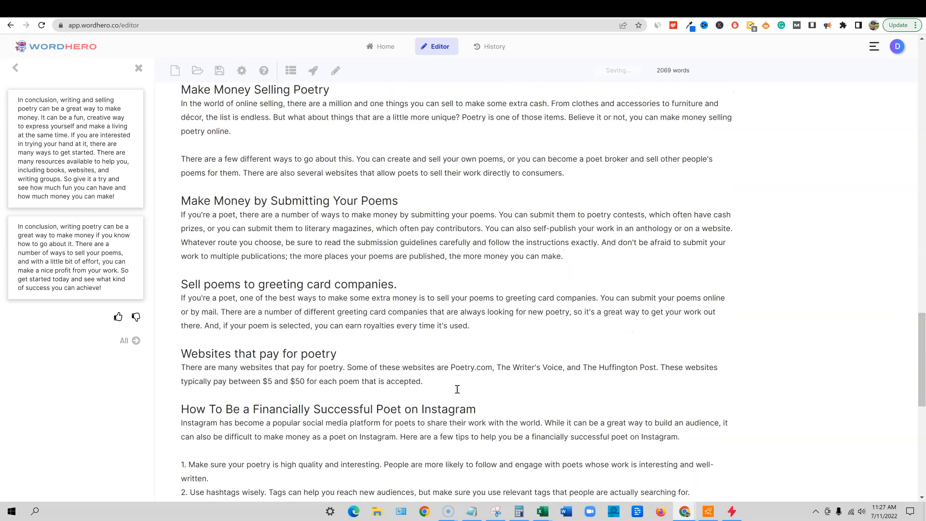
{"action": "scroll", "coordinate": [453, 391], "scroll_direction": "up", "scroll_amount": 20}
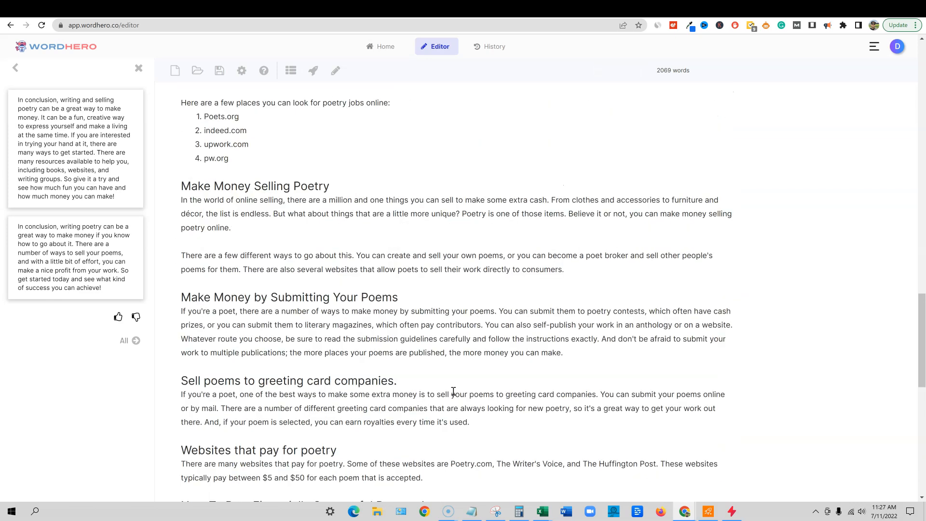
{"action": "scroll", "coordinate": [453, 390], "scroll_direction": "up", "scroll_amount": 7}
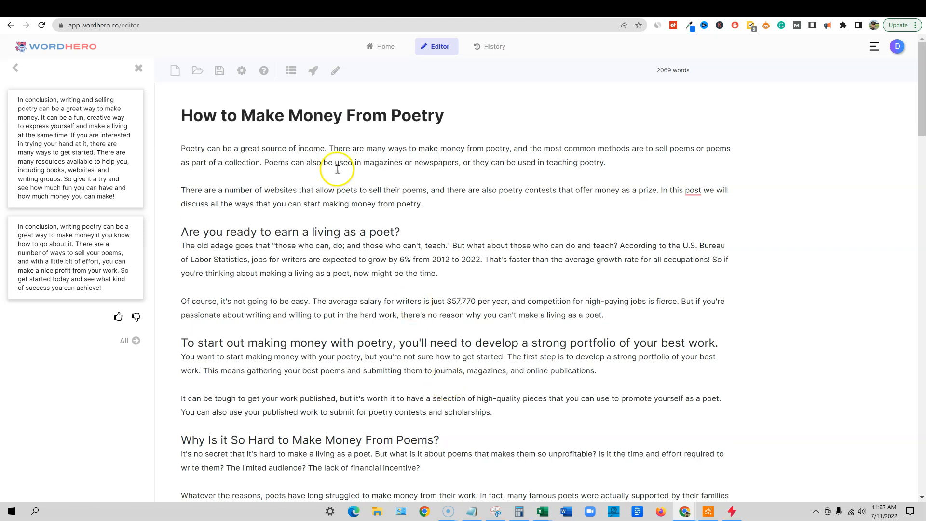
{"action": "left_click", "coordinate": [219, 70]}
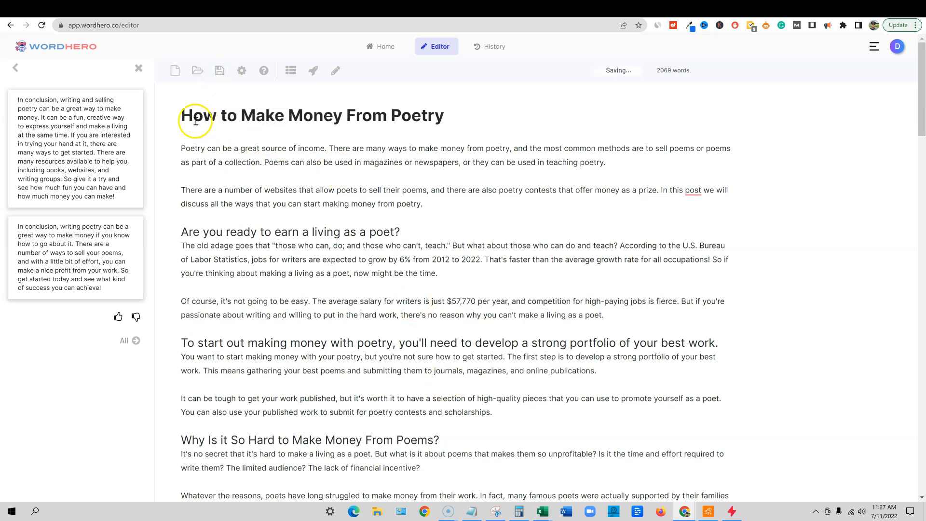
Copy the article title "How to Make Money From Poetry"
{"action": "left_click_drag", "start_coordinate": [181, 115], "coordinate": [477, 428]}
{"action": "key", "text": "ctrl+c"}
{"action": "left_click_drag", "start_coordinate": [497, 310], "coordinate": [438, 121]}
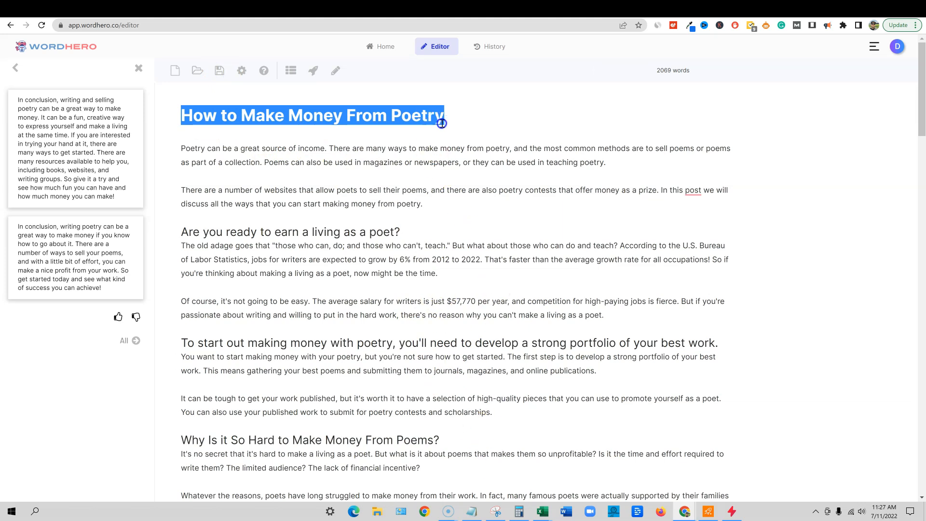
Switch to NeuronWriter and delete the whole existing outline from the content editor
{"action": "left_click", "coordinate": [699, 14]}
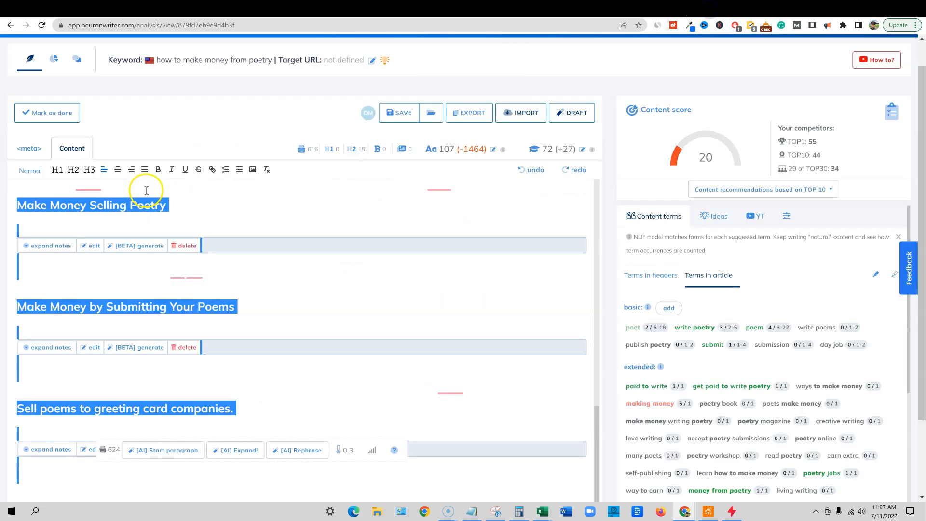
{"action": "left_click", "coordinate": [222, 209]}
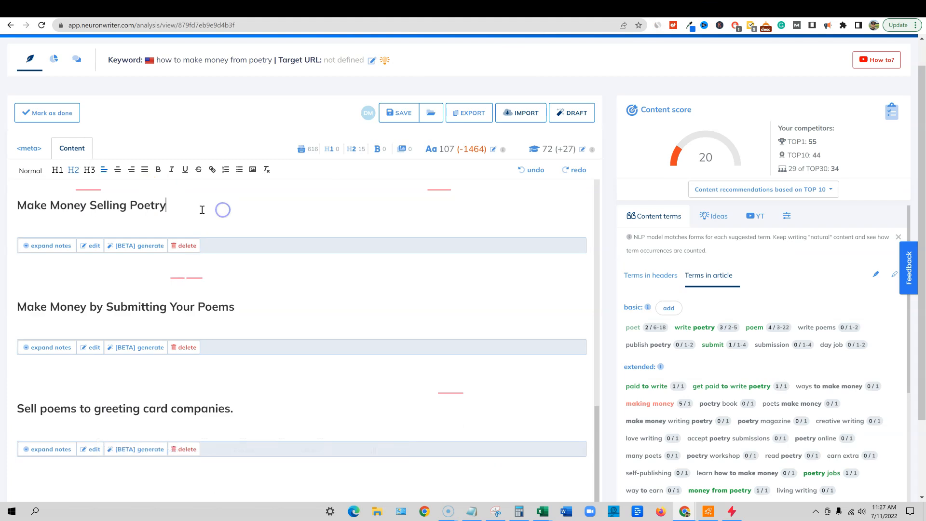
{"action": "key", "text": "ctrl+a"}
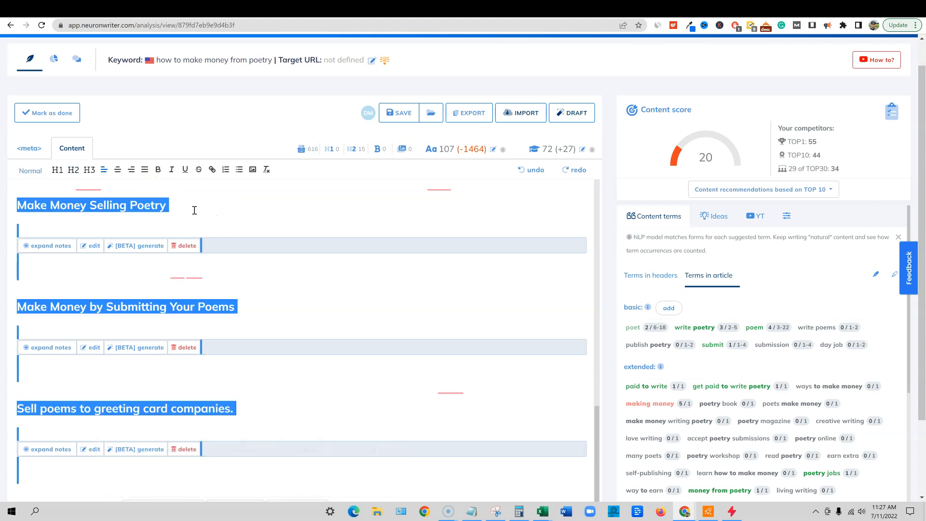
{"action": "key", "text": "Delete"}
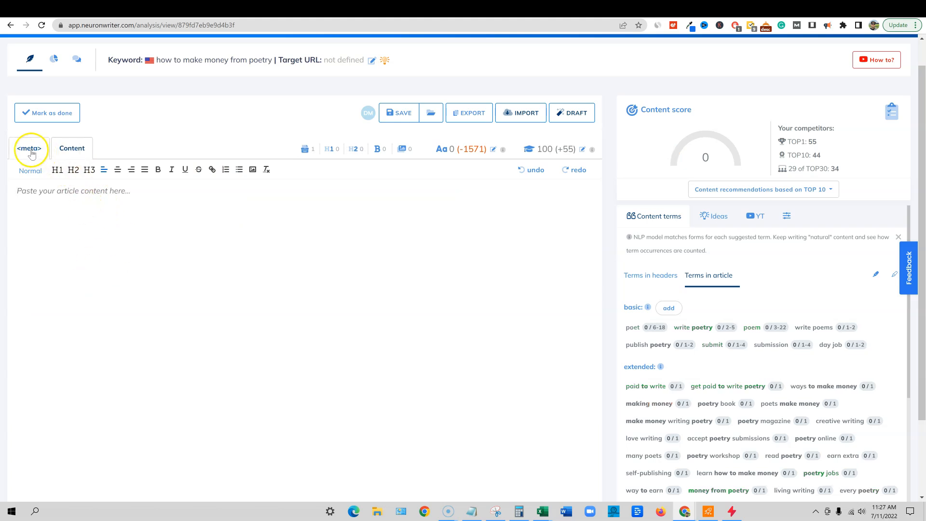
Paste the title "How to Make Money From Poetry" into the empty content editor and format it as H1
{"action": "left_click", "coordinate": [29, 148]}
{"action": "left_click", "coordinate": [130, 181]}
{"action": "left_click", "coordinate": [75, 147]}
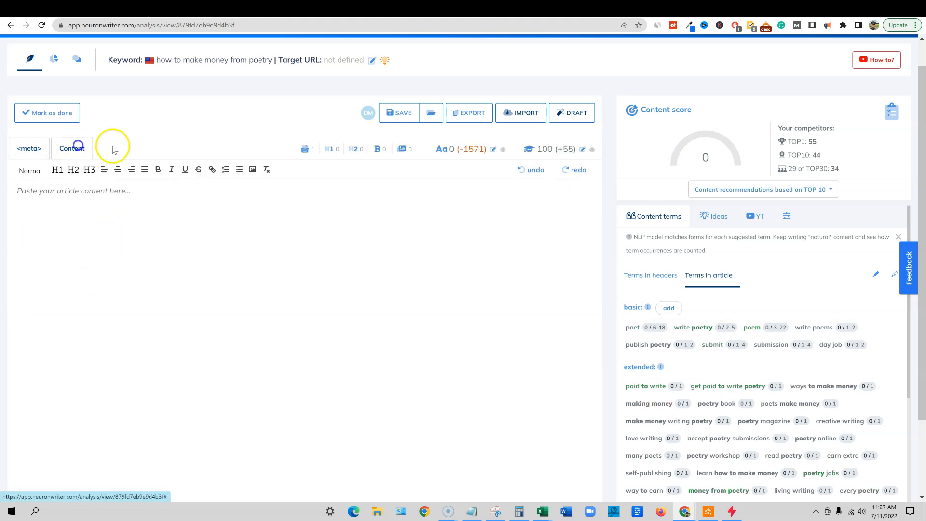
{"action": "left_click", "coordinate": [115, 192]}
{"action": "key", "text": "ctrl+v"}
{"action": "left_click_drag", "start_coordinate": [139, 192], "coordinate": [10, 192]}
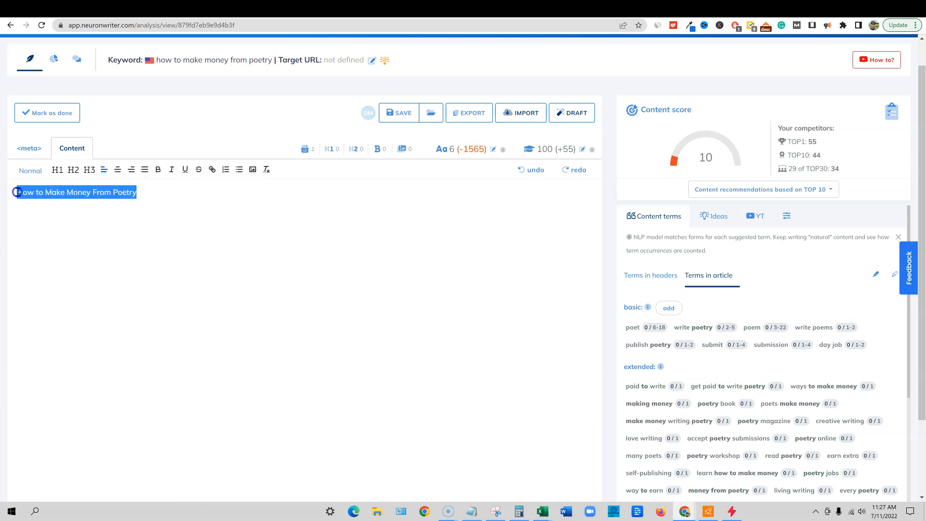
{"action": "left_click", "coordinate": [56, 170]}
{"action": "left_click", "coordinate": [271, 215]}
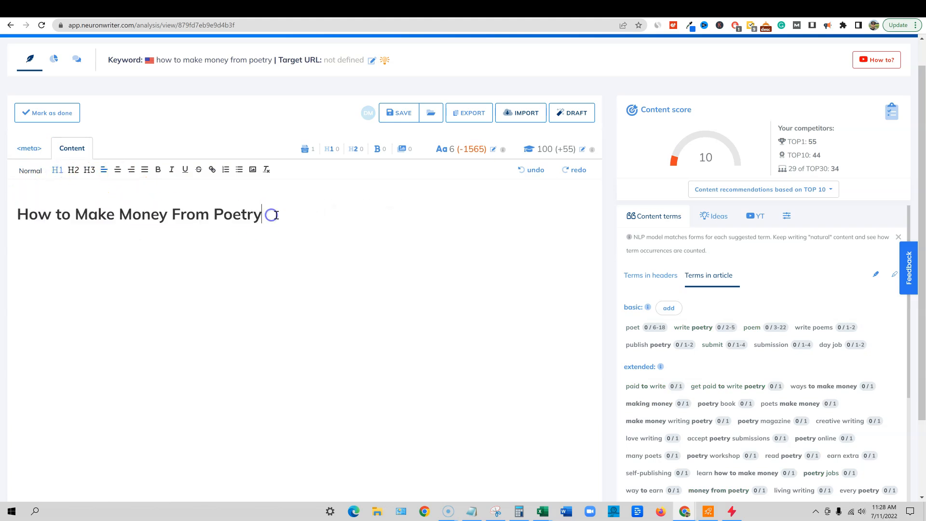
Copy the article body from WordHero, from the introduction through the conclusion, and paste it beneath the H1 title in NeuronWriter
{"action": "left_click", "coordinate": [554, 118]}
{"action": "left_click", "coordinate": [739, 11]}
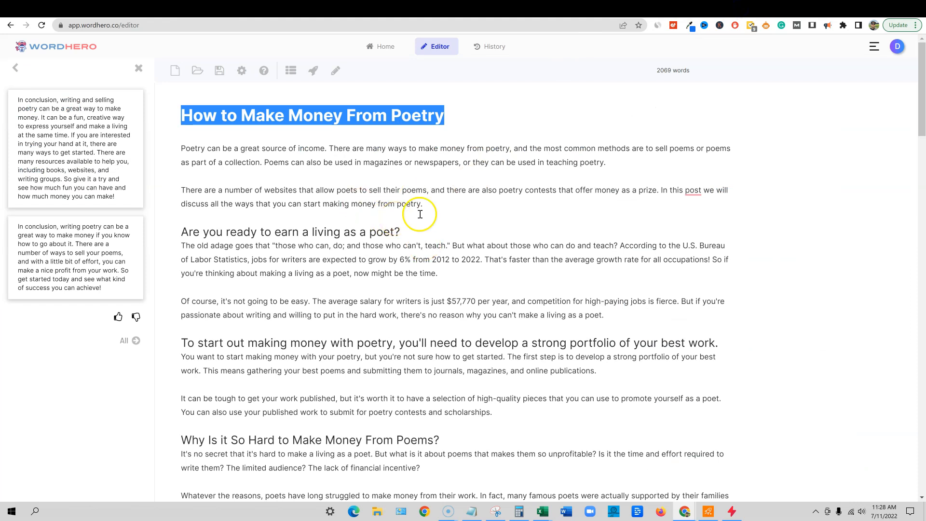
{"action": "left_click", "coordinate": [237, 192]}
{"action": "left_click_drag", "start_coordinate": [182, 149], "coordinate": [452, 445]}
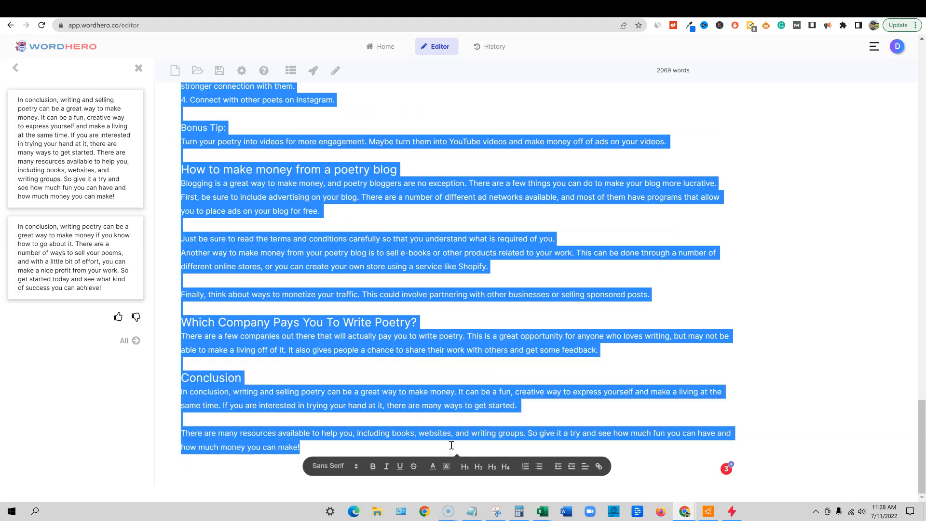
{"action": "left_click", "coordinate": [714, 9]}
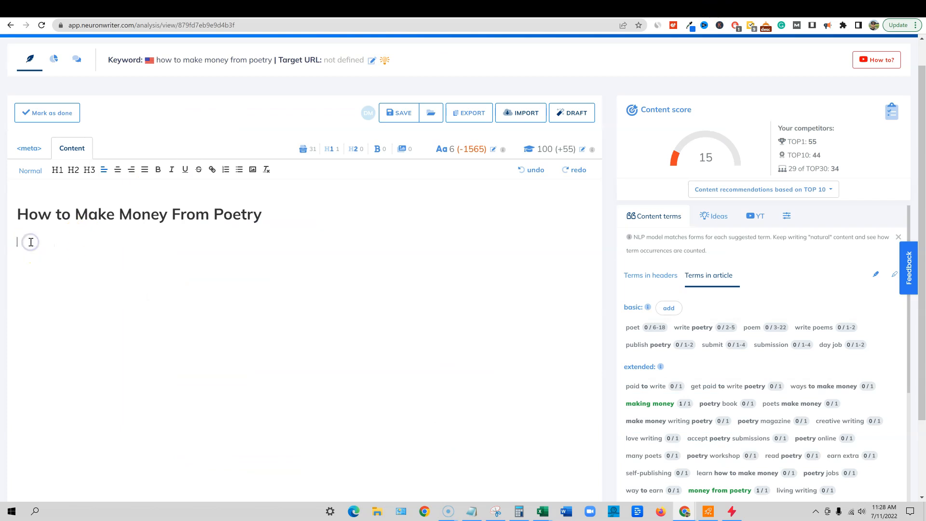
{"action": "key", "text": "ctrl+v"}
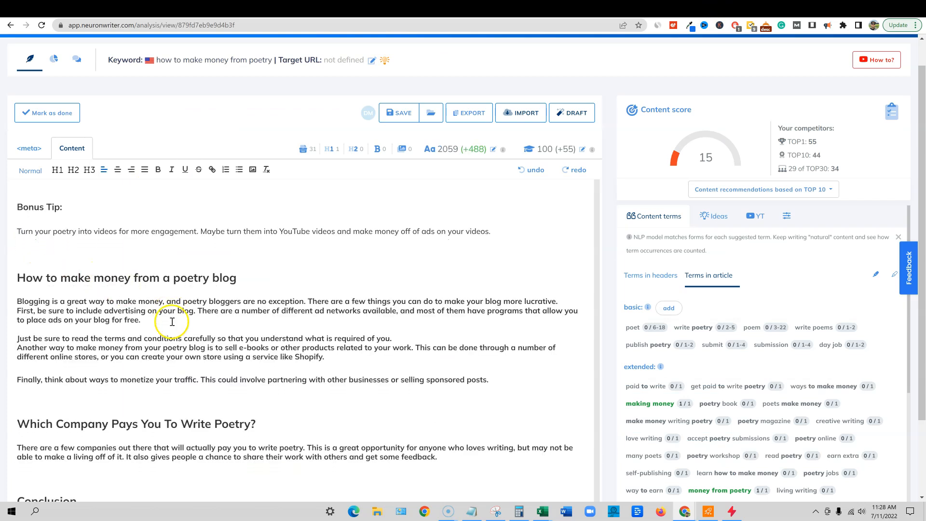
Format the body paragraphs under "How to make money from a poetry blog" as Normal text
{"action": "scroll", "coordinate": [289, 400], "scroll_direction": "down", "scroll_amount": 2}
{"action": "left_click_drag", "start_coordinate": [505, 284], "coordinate": [5, 205]}
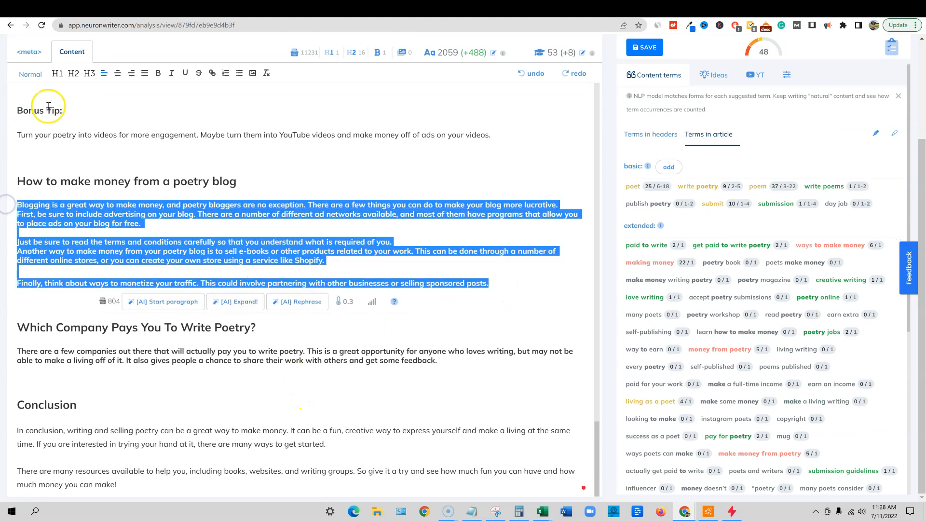
{"action": "left_click", "coordinate": [31, 74]}
{"action": "left_click", "coordinate": [161, 283]}
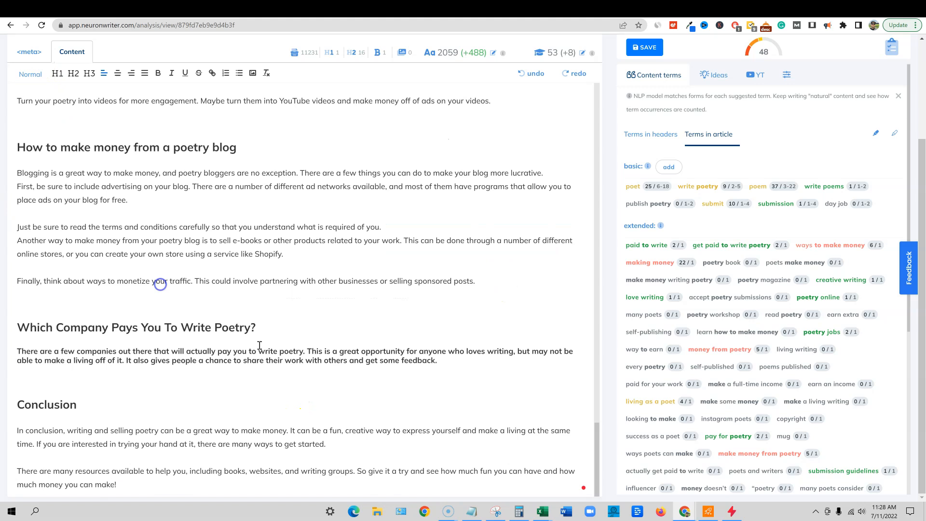
Examine the remaining bold paragraphs in the article, and switch to WordHero to check the source formatting of the Instagram section
{"action": "scroll", "coordinate": [285, 380], "scroll_direction": "up", "scroll_amount": 10}
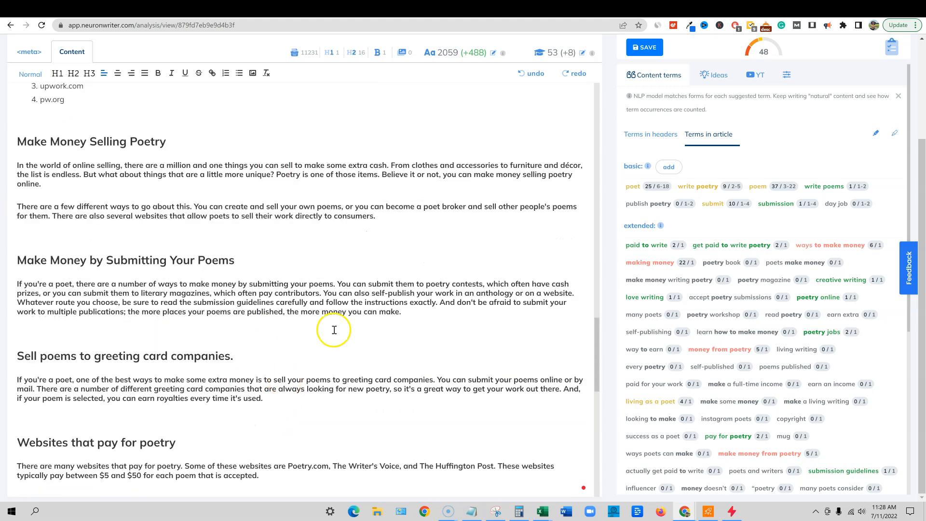
{"action": "left_click_drag", "start_coordinate": [406, 314], "coordinate": [10, 284]}
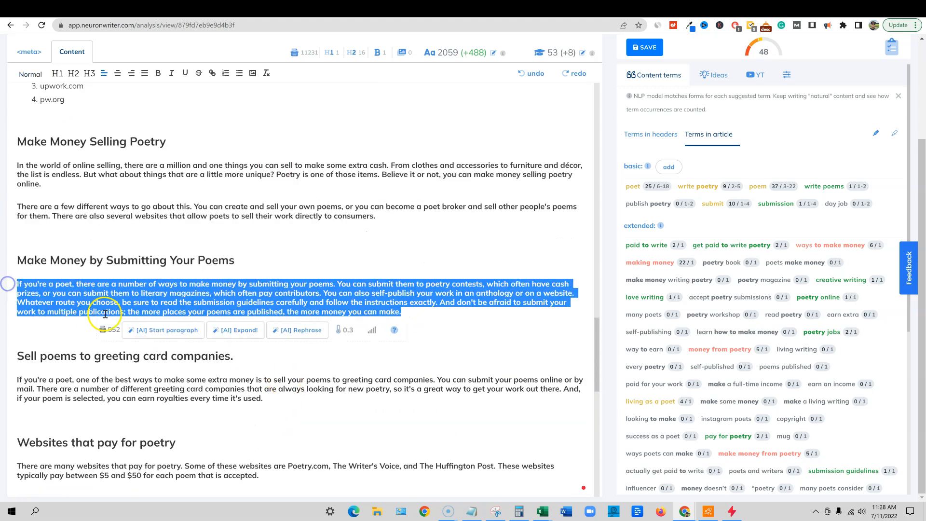
{"action": "scroll", "coordinate": [139, 292], "scroll_direction": "up", "scroll_amount": 15}
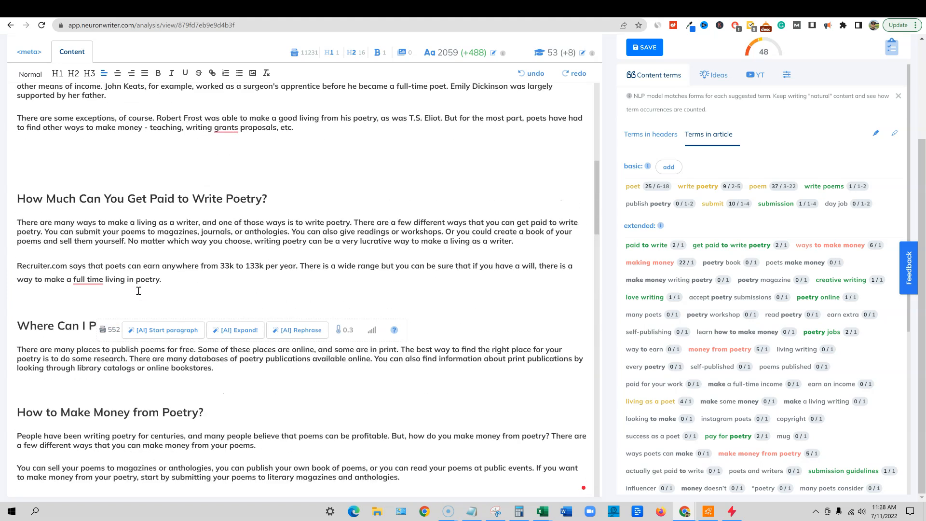
{"action": "left_click", "coordinate": [730, 10]}
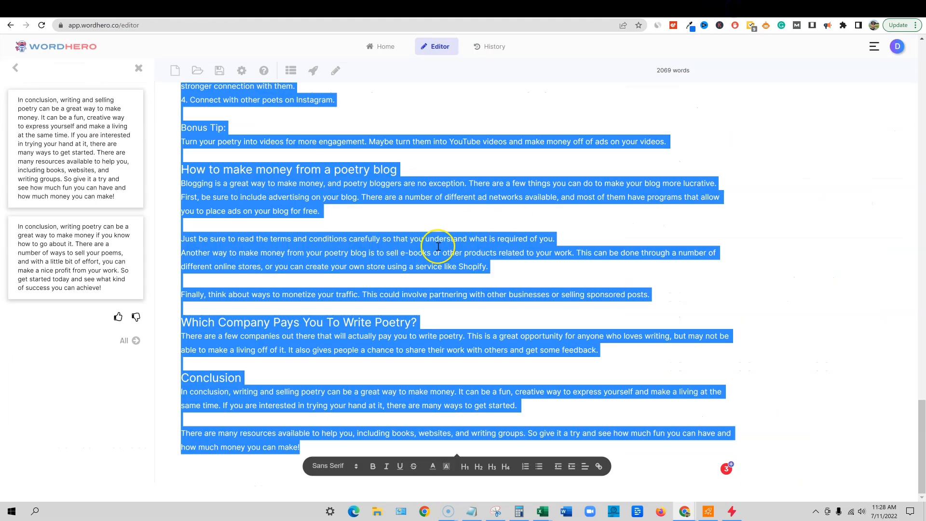
{"action": "left_click", "coordinate": [328, 215]}
{"action": "scroll", "coordinate": [326, 144], "scroll_direction": "up", "scroll_amount": 4}
{"action": "left_click_drag", "start_coordinate": [366, 279], "coordinate": [175, 188]}
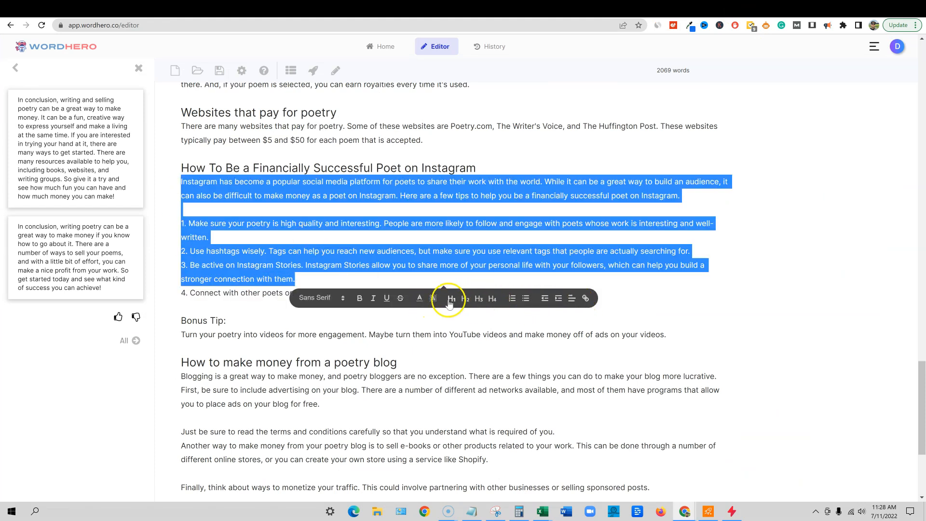
{"action": "left_click", "coordinate": [343, 298]}
{"action": "left_click", "coordinate": [343, 298]}
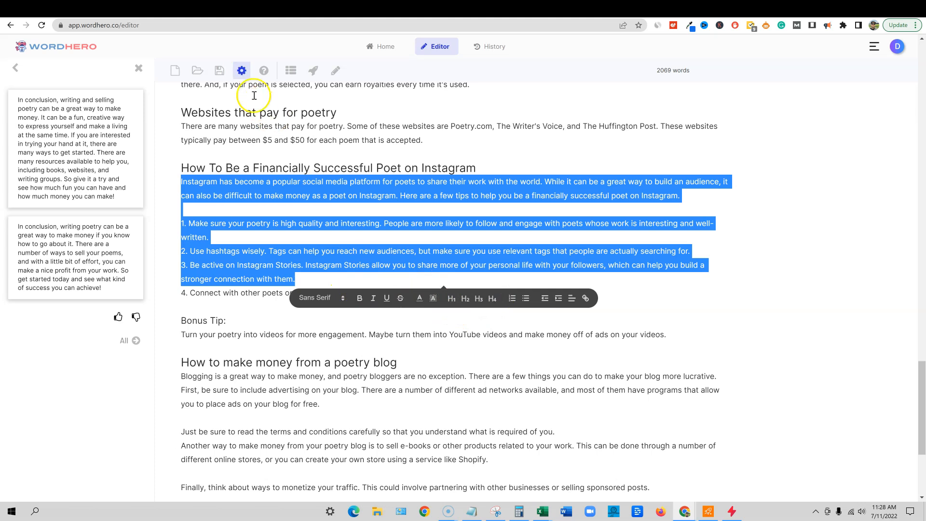
Compare the formatting of the article in NeuronWriter with the original text in WordHero, up to its title
{"action": "left_click", "coordinate": [711, 9]}
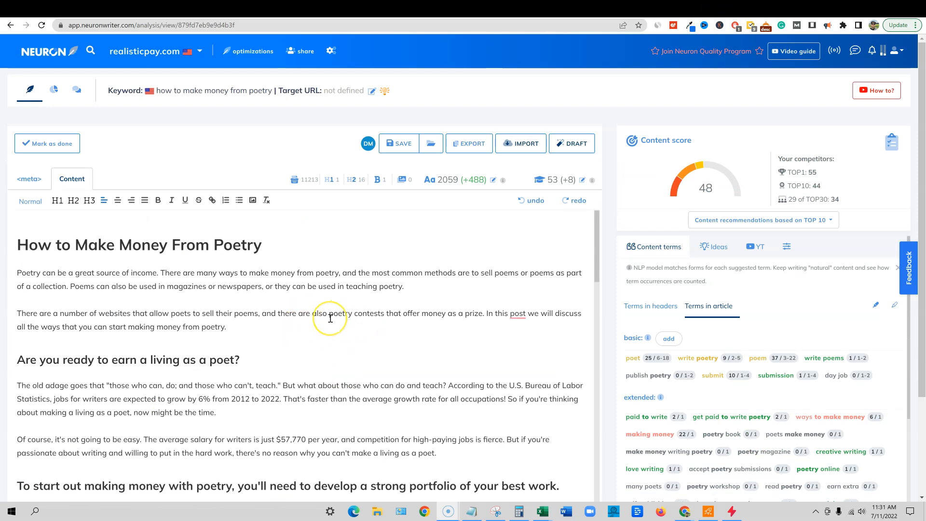
{"action": "scroll", "coordinate": [330, 317], "scroll_direction": "down", "scroll_amount": 1}
{"action": "scroll", "coordinate": [330, 317], "scroll_direction": "up", "scroll_amount": 1}
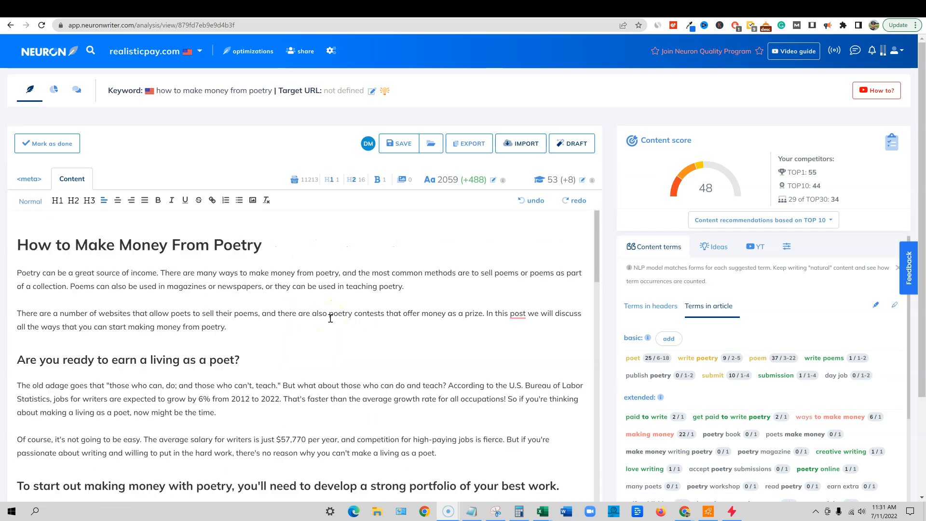
{"action": "left_click", "coordinate": [735, 9]}
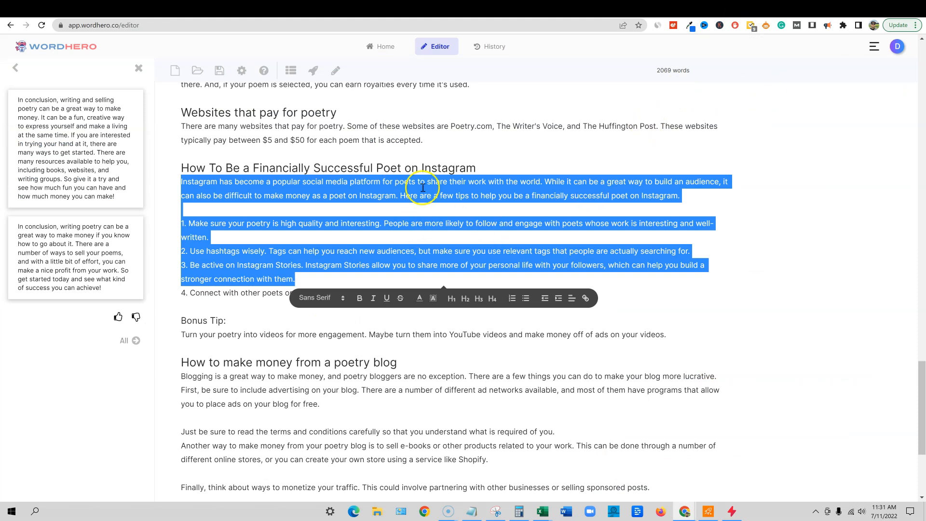
{"action": "left_click", "coordinate": [415, 146]}
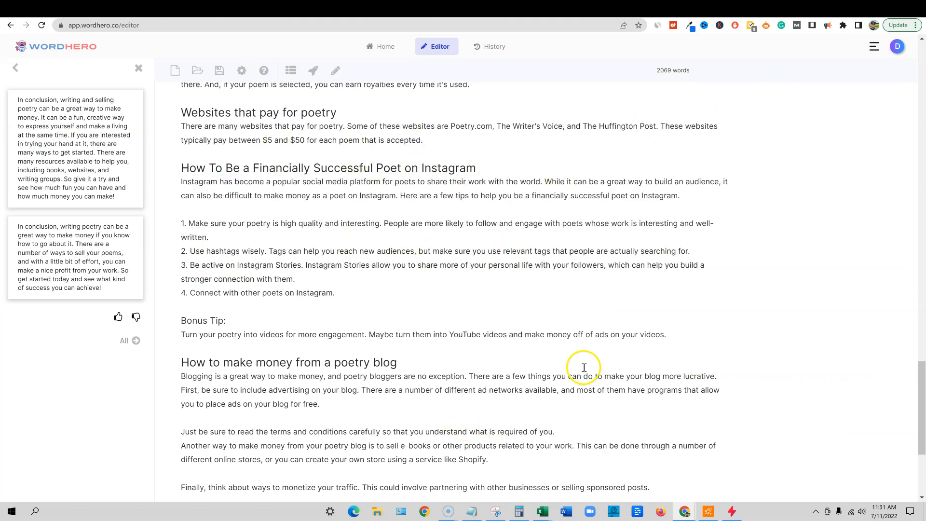
{"action": "scroll", "coordinate": [584, 367], "scroll_direction": "down", "scroll_amount": 5}
{"action": "scroll", "coordinate": [583, 368], "scroll_direction": "up", "scroll_amount": 20}
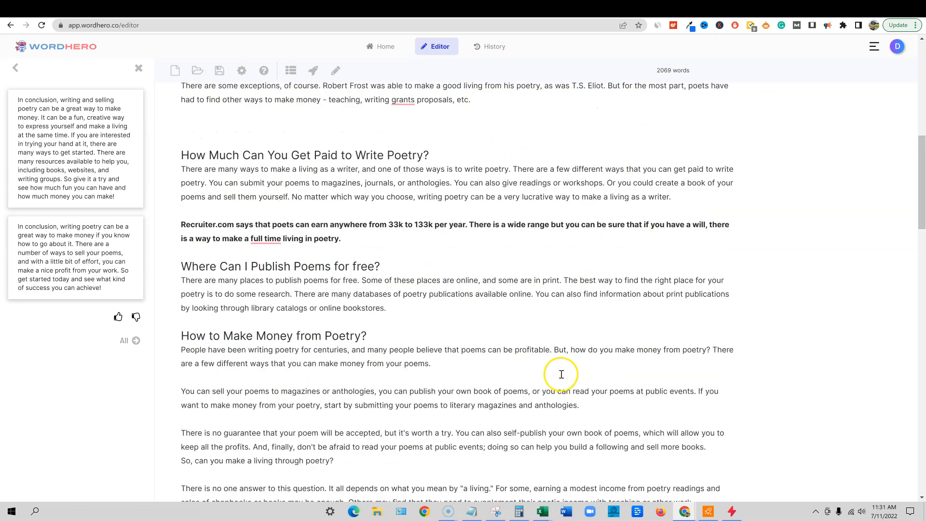
{"action": "scroll", "coordinate": [560, 375], "scroll_direction": "up", "scroll_amount": 10}
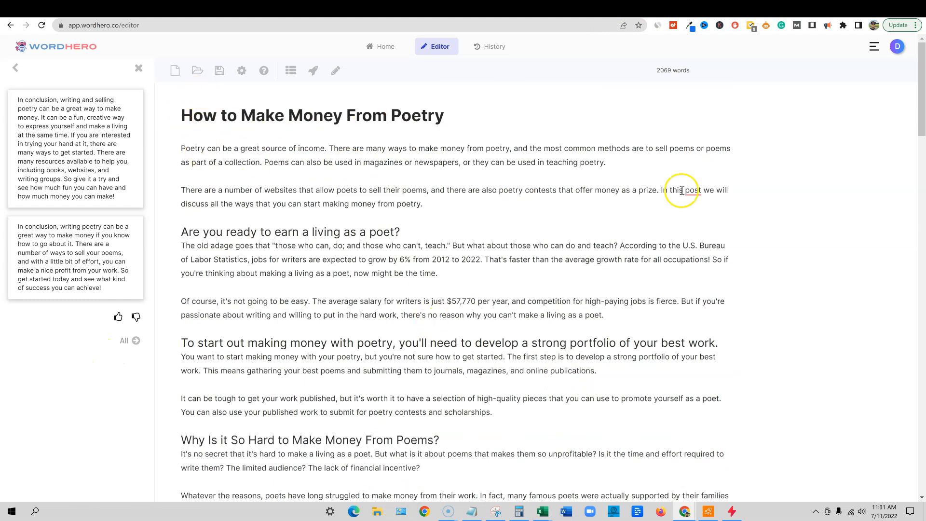
Return to NeuronWriter and examine the formatting of the introduction and the "Are you ready to earn a living as a poet?" heading and paragraphs
{"action": "left_click", "coordinate": [716, 8]}
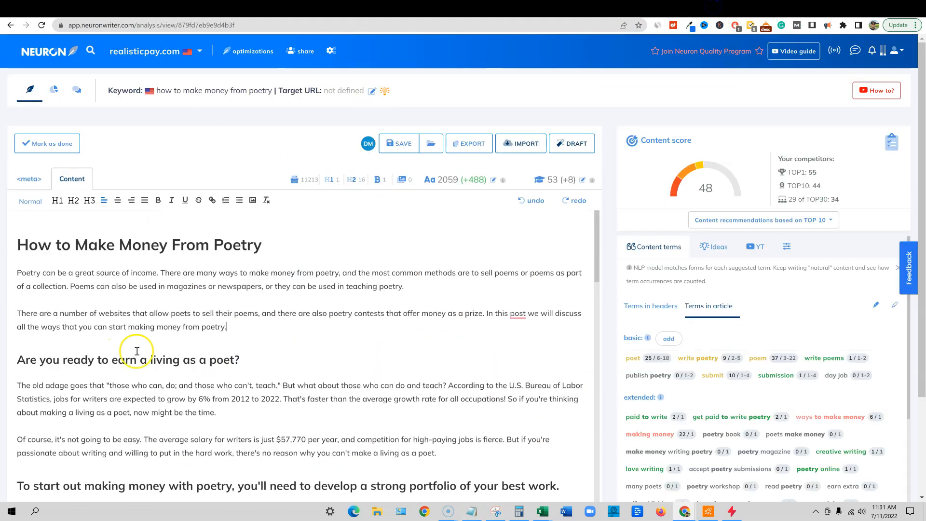
{"action": "scroll", "coordinate": [447, 304], "scroll_direction": "down", "scroll_amount": 2}
{"action": "scroll", "coordinate": [220, 369], "scroll_direction": "up", "scroll_amount": 2}
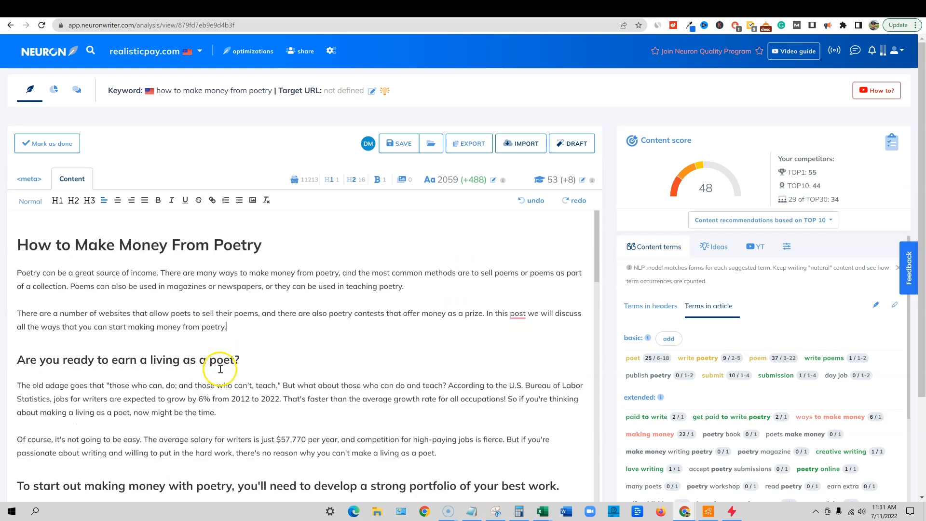
{"action": "left_click", "coordinate": [220, 336]}
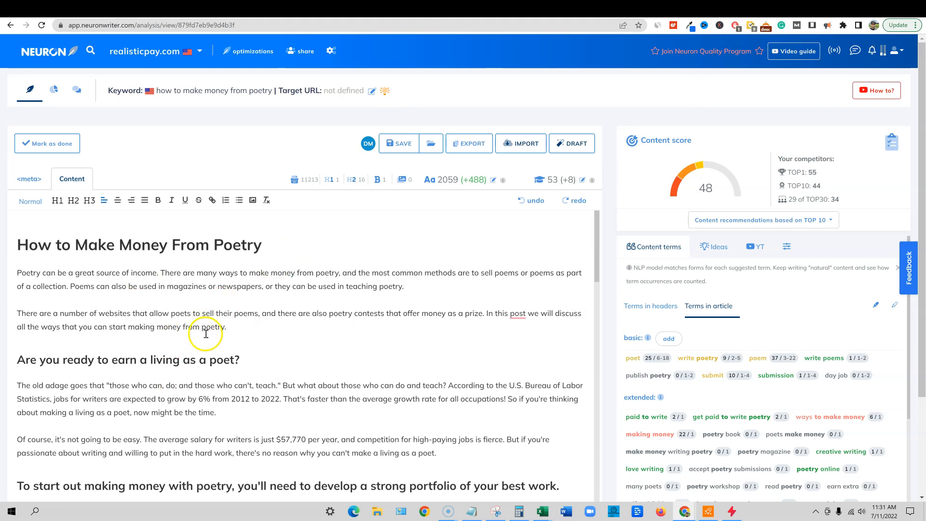
{"action": "scroll", "coordinate": [230, 353], "scroll_direction": "down", "scroll_amount": 1}
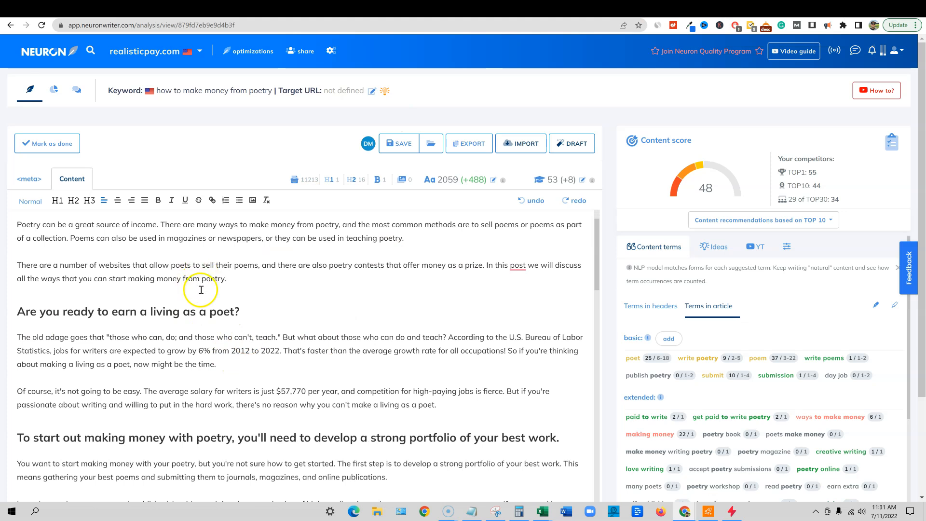
{"action": "scroll", "coordinate": [201, 290], "scroll_direction": "up", "scroll_amount": 1}
{"action": "left_click_drag", "start_coordinate": [226, 327], "coordinate": [17, 273]}
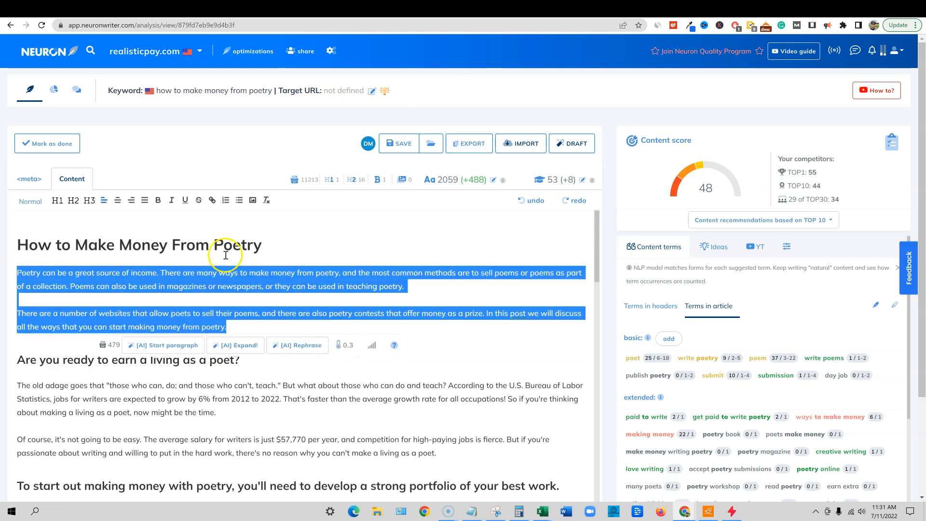
{"action": "left_click_drag", "start_coordinate": [252, 385], "coordinate": [80, 359]}
{"action": "left_click_drag", "start_coordinate": [243, 361], "coordinate": [18, 360]}
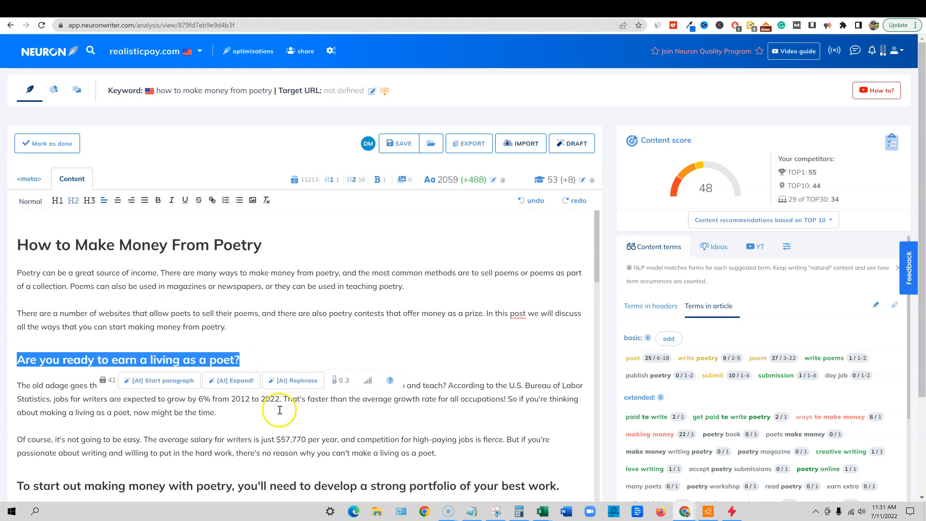
{"action": "scroll", "coordinate": [204, 393], "scroll_direction": "down", "scroll_amount": 1}
{"action": "left_click", "coordinate": [238, 388]}
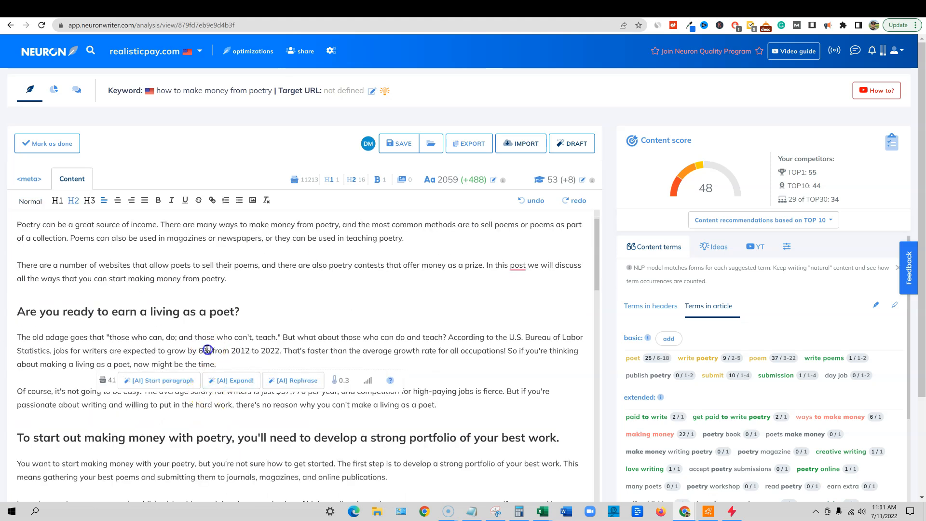
{"action": "left_click_drag", "start_coordinate": [437, 405], "coordinate": [261, 405]}
{"action": "left_click_drag", "start_coordinate": [70, 371], "coordinate": [16, 337]}
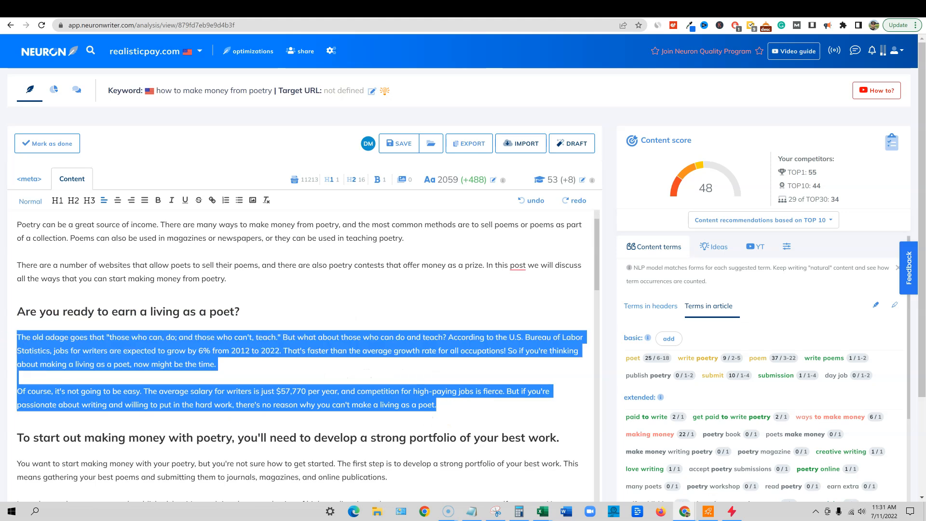
{"action": "scroll", "coordinate": [135, 304], "scroll_direction": "up", "scroll_amount": 1}
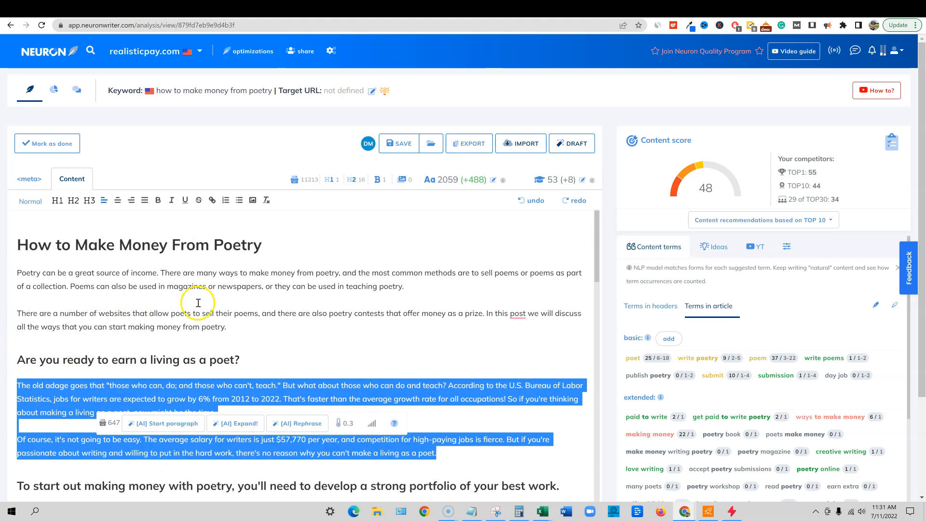
{"action": "left_click", "coordinate": [165, 341]}
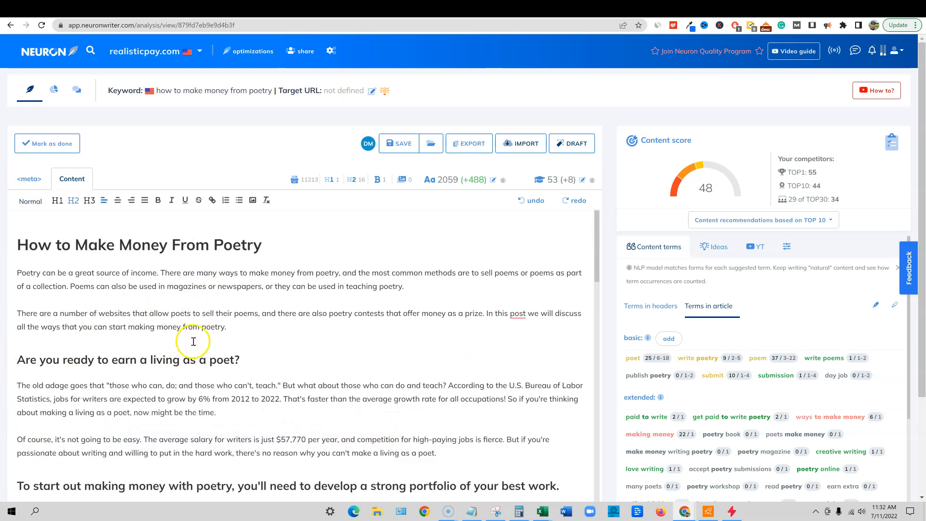
Review the rest of the article's headings and paragraphs, and check the word count and content score
{"action": "scroll", "coordinate": [220, 359], "scroll_direction": "down", "scroll_amount": 8}
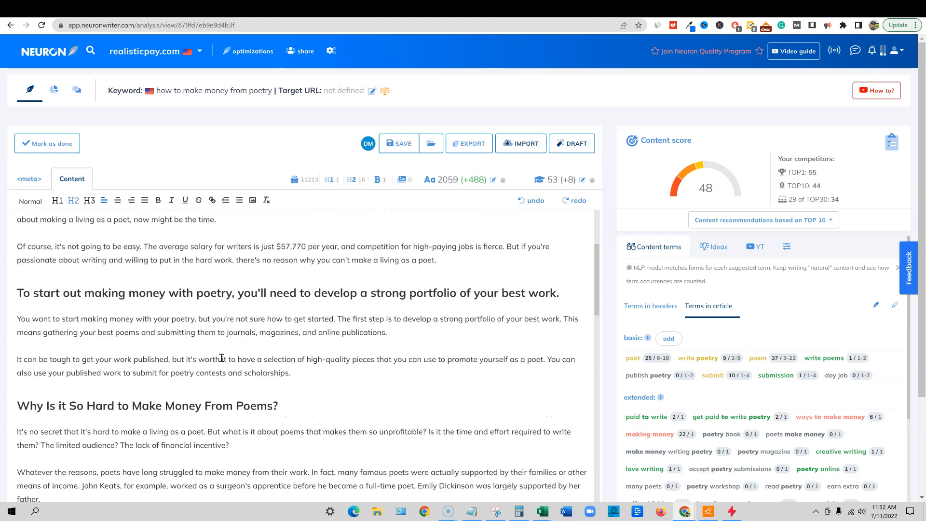
{"action": "scroll", "coordinate": [220, 357], "scroll_direction": "down", "scroll_amount": 20}
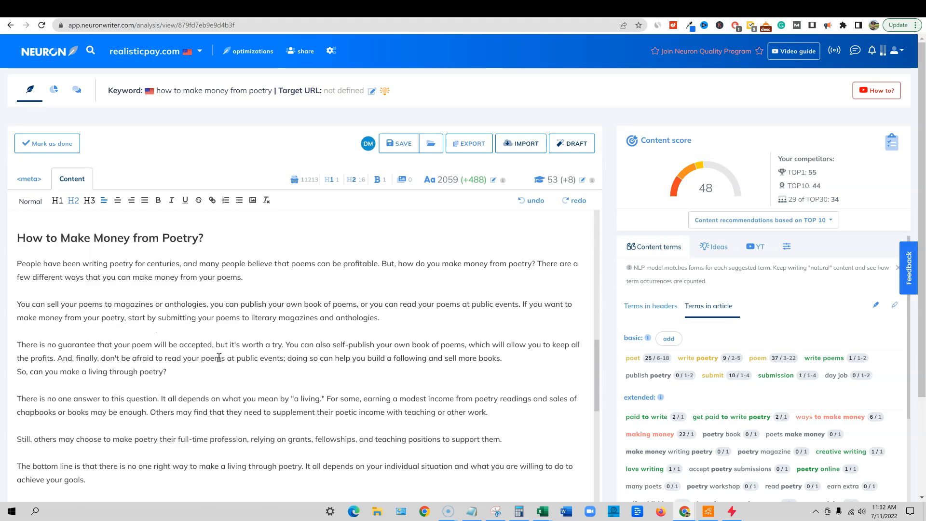
{"action": "scroll", "coordinate": [216, 357], "scroll_direction": "down", "scroll_amount": 10}
{"action": "scroll", "coordinate": [212, 352], "scroll_direction": "up", "scroll_amount": 14}
{"action": "scroll", "coordinate": [212, 350], "scroll_direction": "up", "scroll_amount": 5}
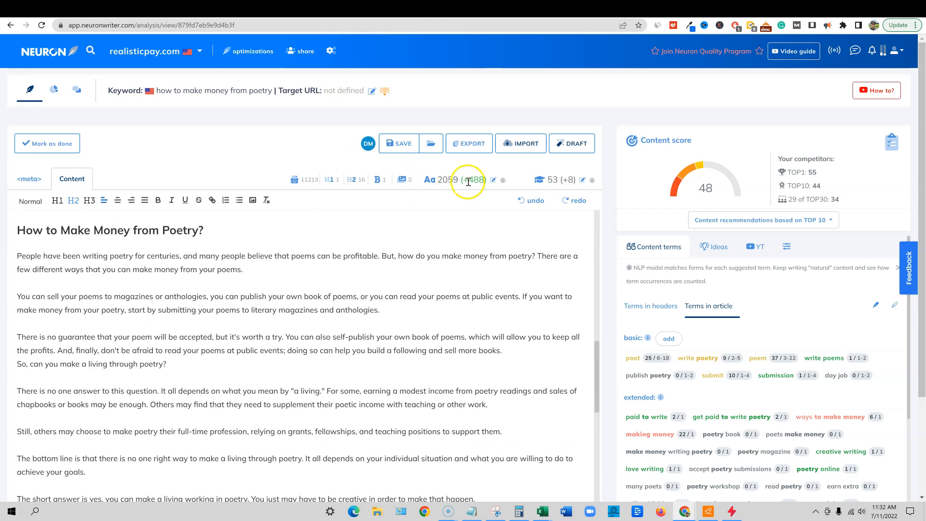
{"action": "scroll", "coordinate": [417, 305], "scroll_direction": "up", "scroll_amount": 15}
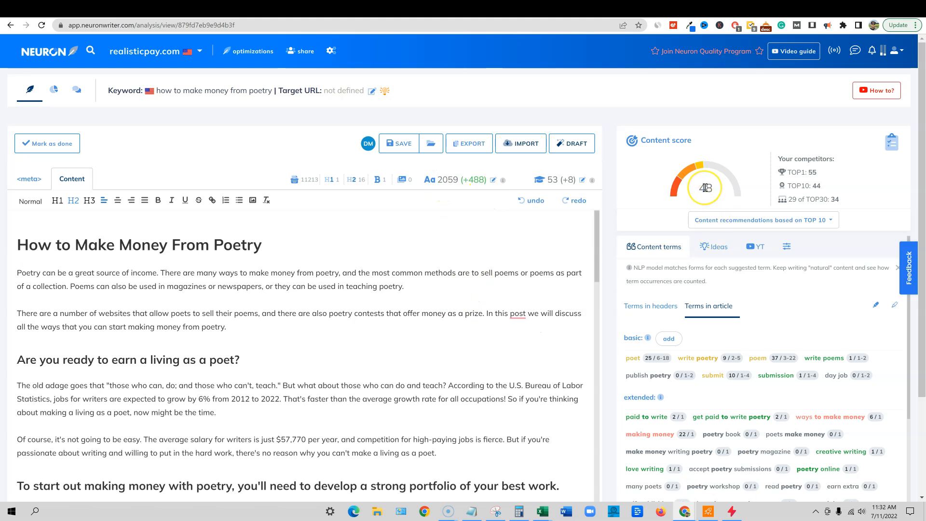
Write a meta description asking "Are you wondering how to make money from poetry?" and promising sites and strategies to make a full time living as a poet
{"action": "left_click", "coordinate": [27, 178]}
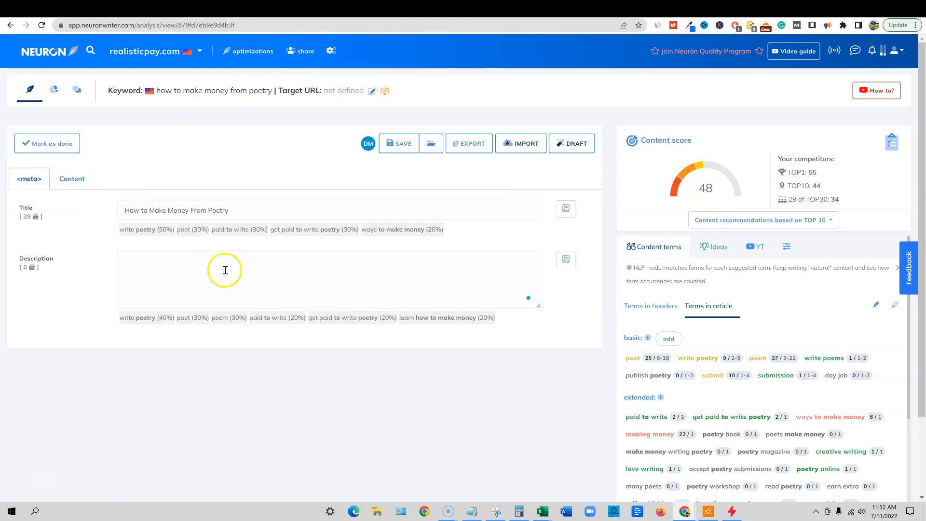
{"action": "left_click", "coordinate": [259, 282]}
{"action": "type", "text": "Are you wondering how to m"}
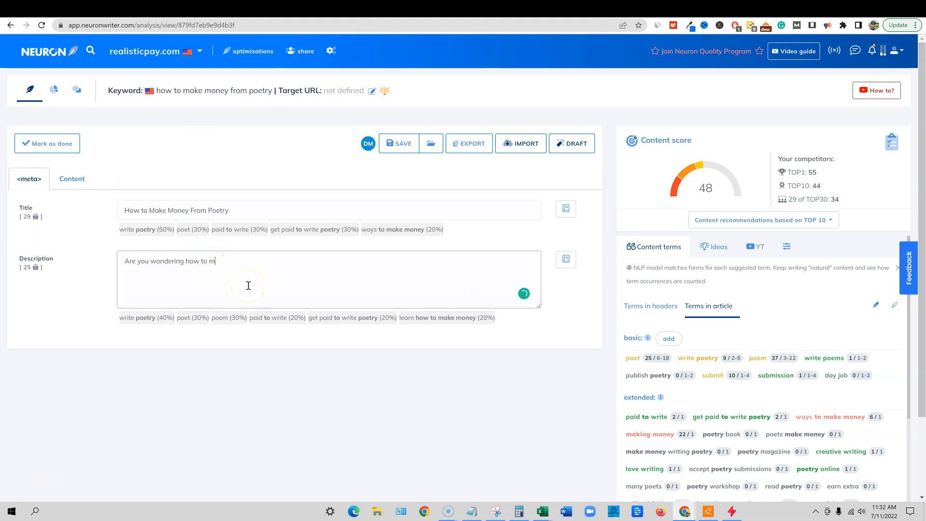
{"action": "type", "text": "ake money from poetry? In this post we discuss all the different sites and strategies that you can use to make a full time living as a poet."}
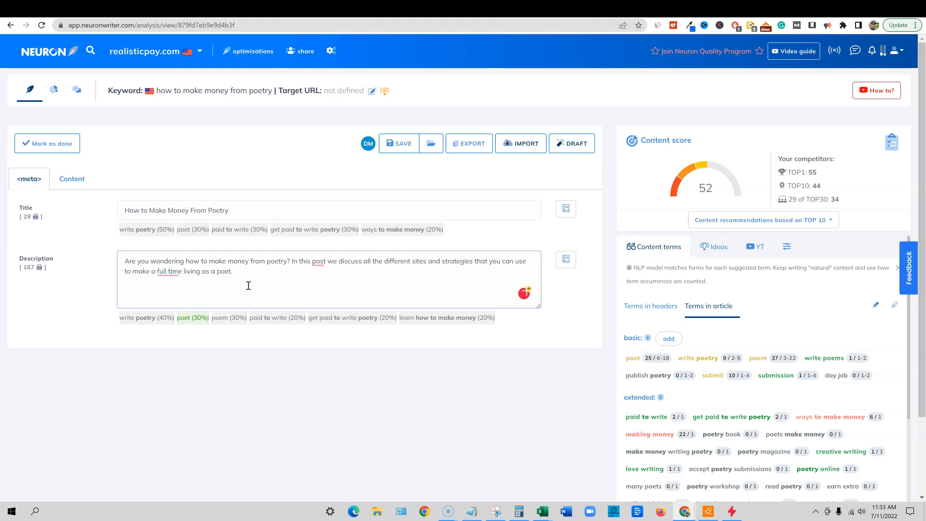
Correct the meta description's grammar so it reads "In this post," and "full-time living"
{"action": "mouse_move", "coordinate": [169, 271]}
{"action": "left_click", "coordinate": [174, 295]}
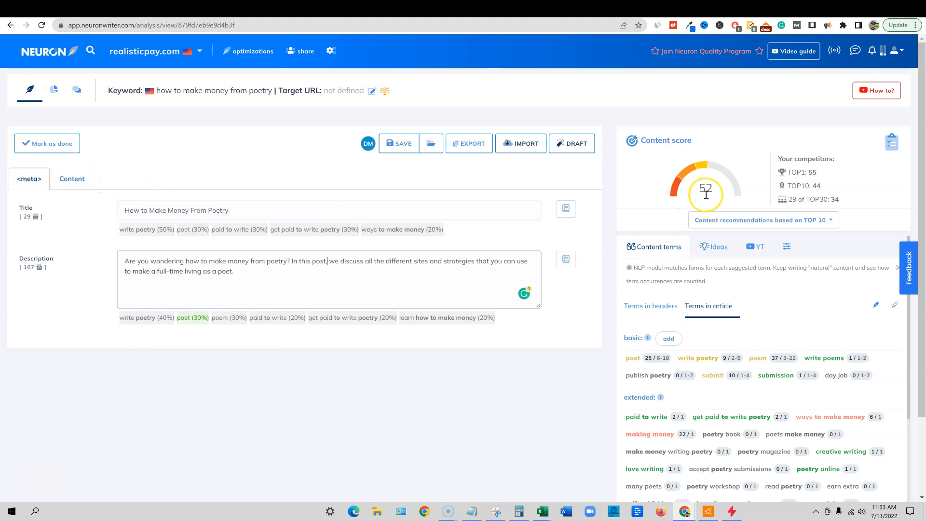
{"action": "left_click", "coordinate": [252, 275]}
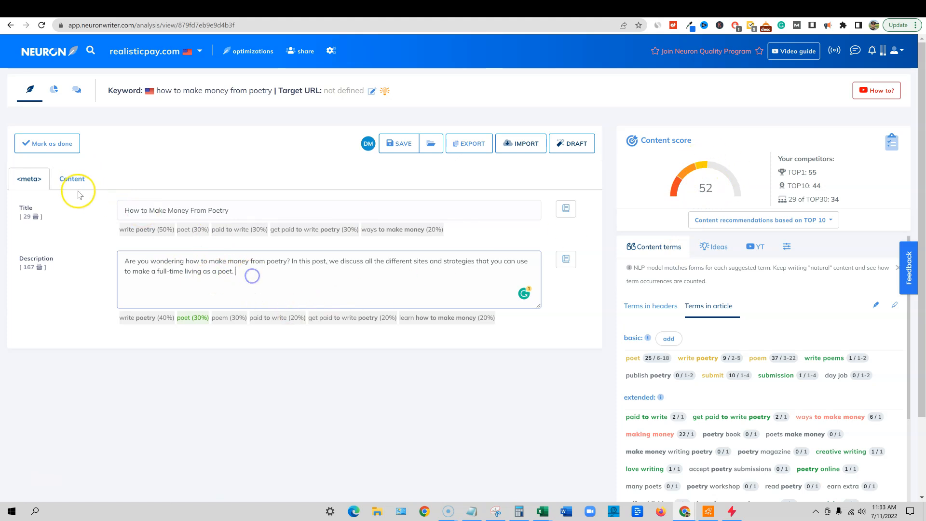
Return to the article content and compare its content score with the competitors' scores
{"action": "left_click", "coordinate": [73, 180]}
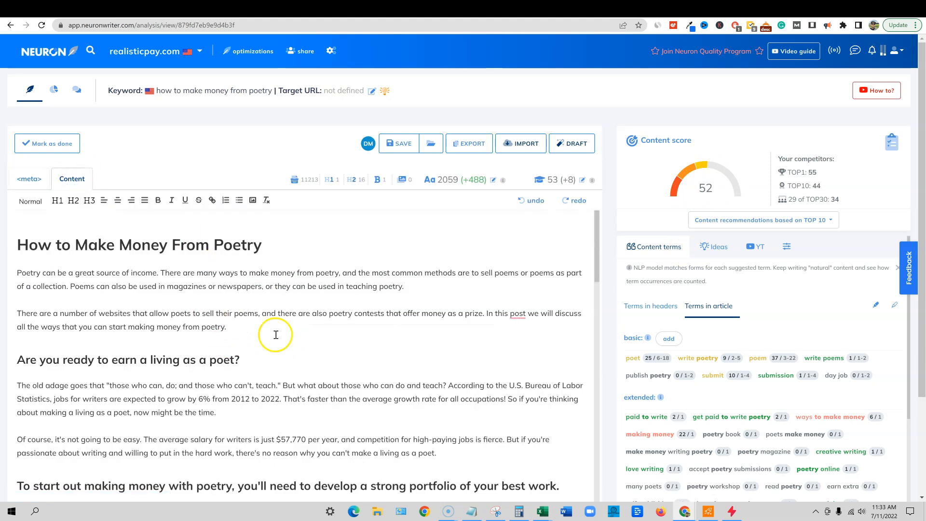
{"action": "scroll", "coordinate": [340, 380], "scroll_direction": "down", "scroll_amount": 2}
{"action": "scroll", "coordinate": [340, 379], "scroll_direction": "up", "scroll_amount": 2}
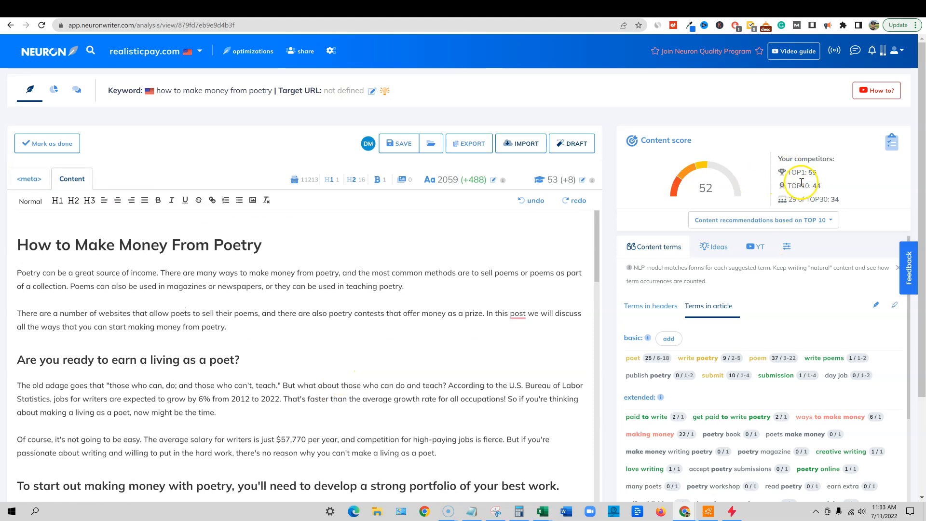
Check the TOP10 and TOP1 competitor scores, and add the missing comma after "In this post" in the article's second paragraph
{"action": "left_click_drag", "start_coordinate": [822, 186], "coordinate": [781, 186]}
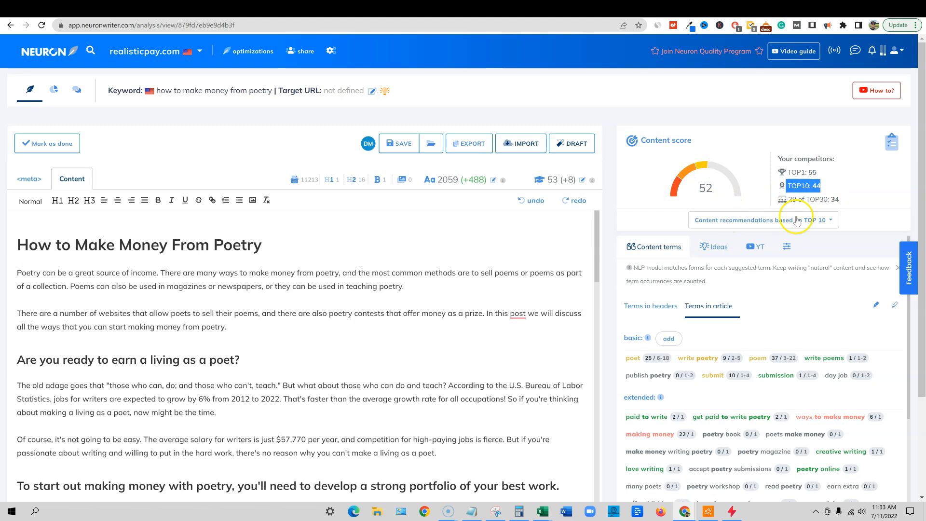
{"action": "left_click_drag", "start_coordinate": [823, 172], "coordinate": [789, 171]}
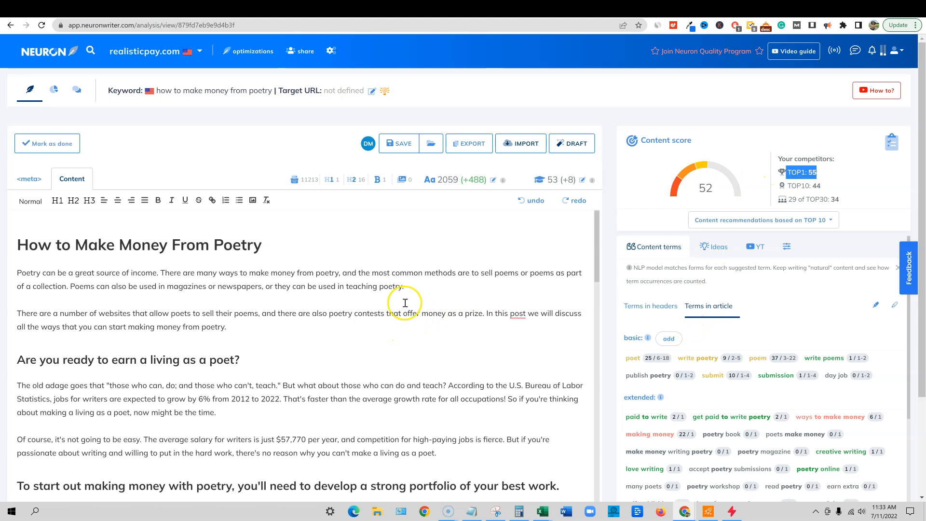
{"action": "mouse_move", "coordinate": [515, 314]}
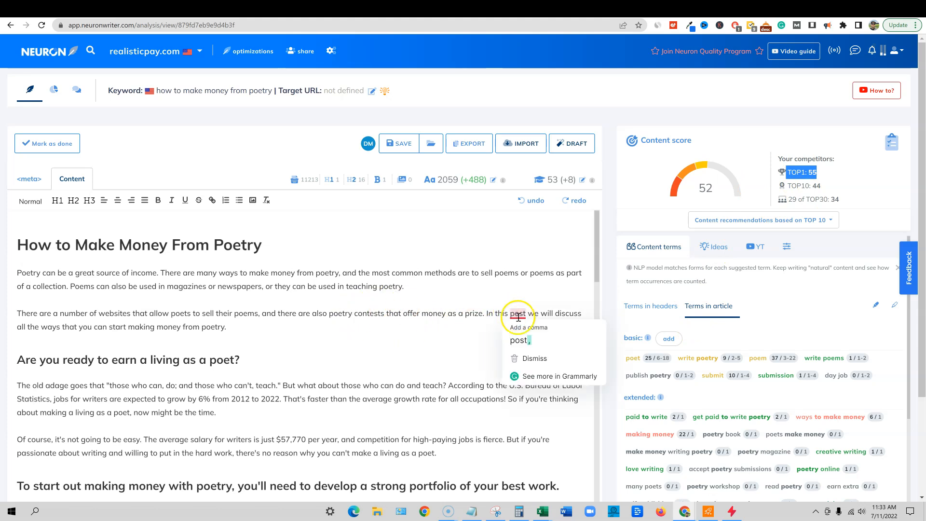
{"action": "left_click", "coordinate": [522, 341]}
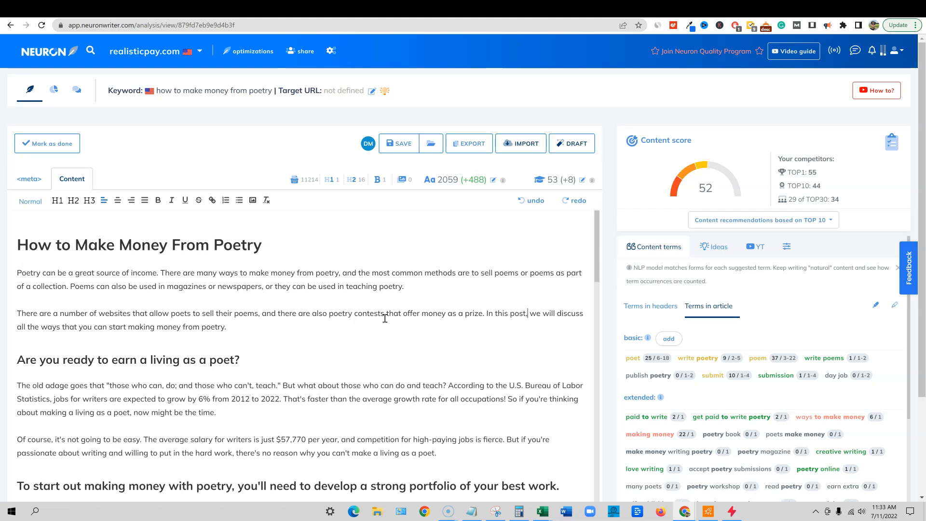
Review the article's sections and the suggested article terms with their usage counts, and compare the content score with the TOP10 score
{"action": "scroll", "coordinate": [296, 302], "scroll_direction": "down", "scroll_amount": 15}
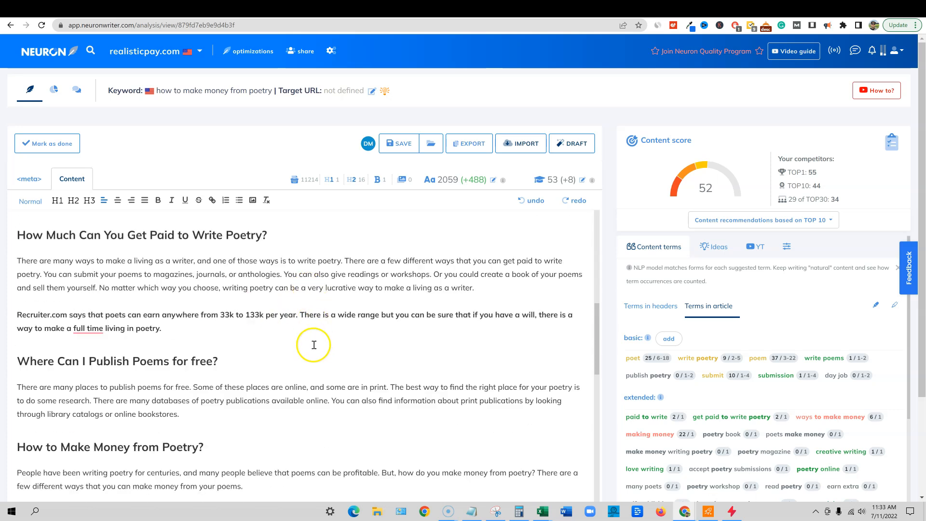
{"action": "scroll", "coordinate": [300, 342], "scroll_direction": "down", "scroll_amount": 8}
{"action": "scroll", "coordinate": [300, 343], "scroll_direction": "down", "scroll_amount": 6}
{"action": "scroll", "coordinate": [301, 344], "scroll_direction": "up", "scroll_amount": 15}
{"action": "scroll", "coordinate": [302, 347], "scroll_direction": "up", "scroll_amount": 10}
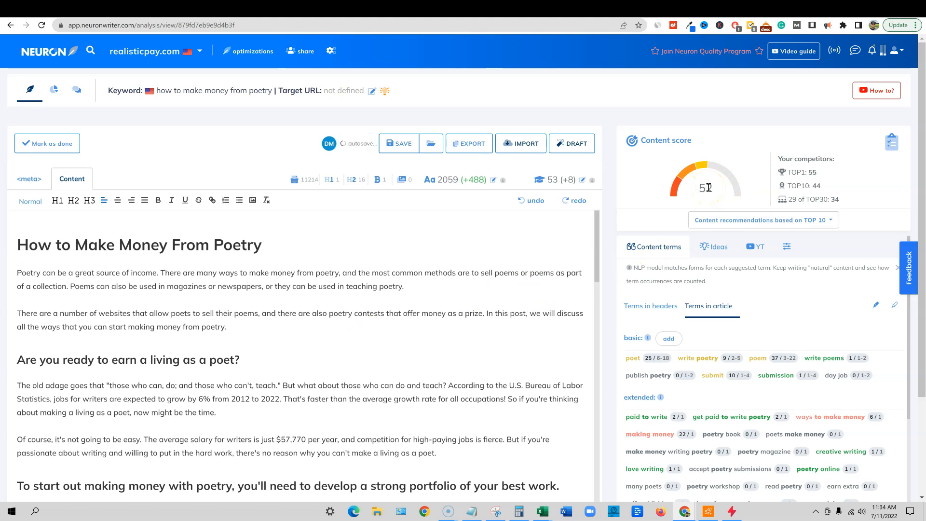
{"action": "scroll", "coordinate": [699, 387], "scroll_direction": "down", "scroll_amount": 5}
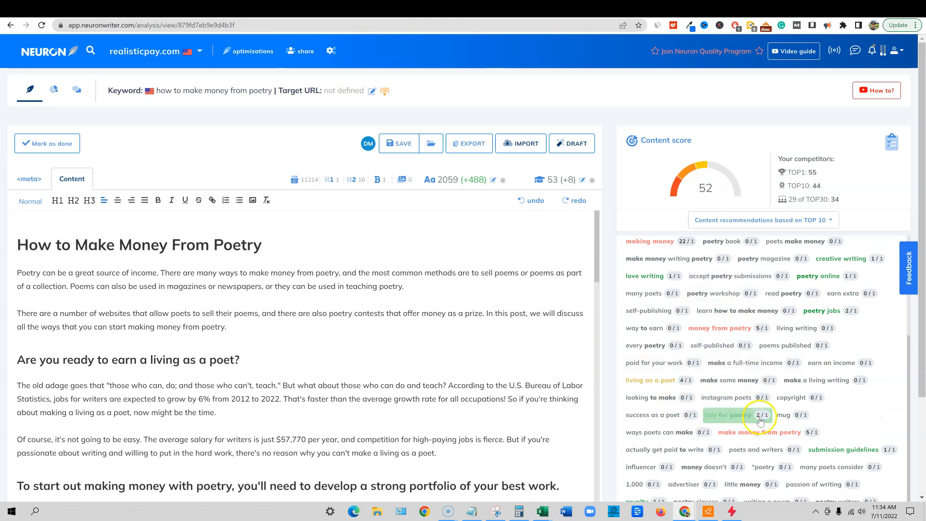
{"action": "scroll", "coordinate": [735, 357], "scroll_direction": "down", "scroll_amount": 3}
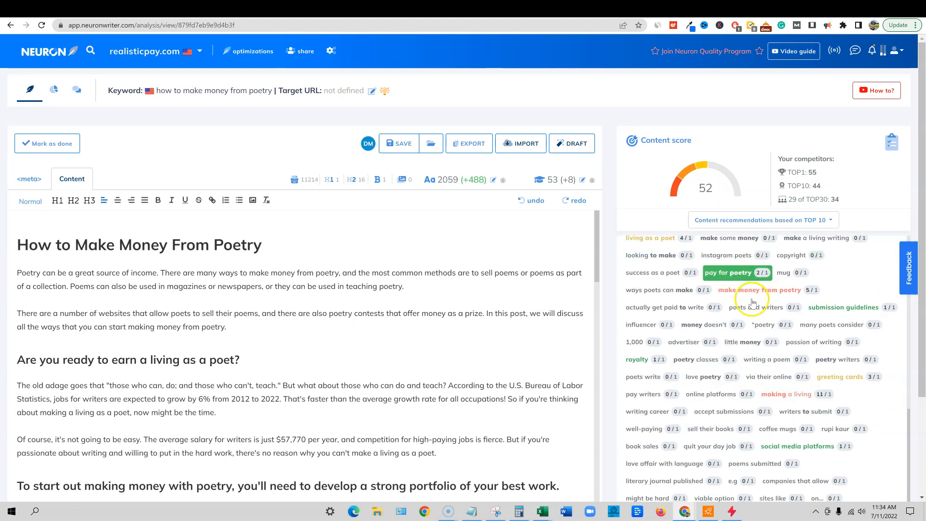
{"action": "scroll", "coordinate": [739, 441], "scroll_direction": "up", "scroll_amount": 7}
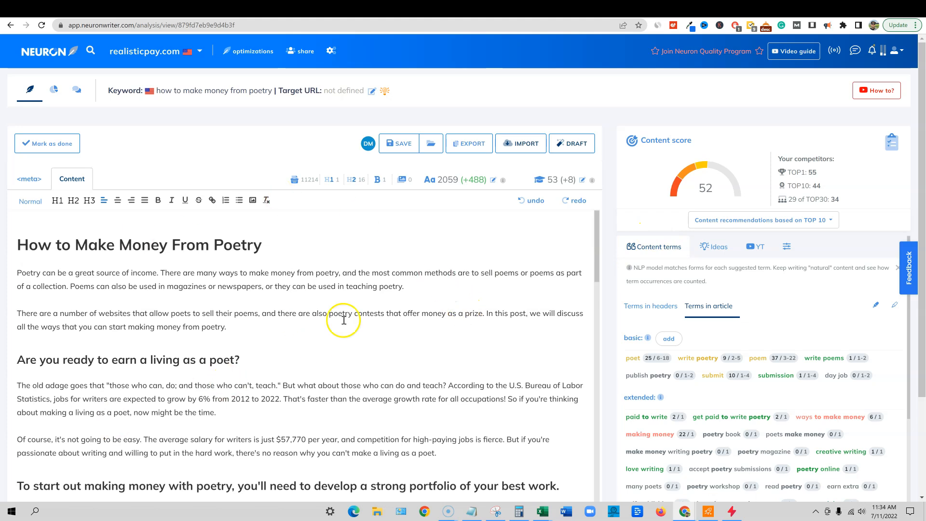
{"action": "left_click", "coordinate": [813, 186]}
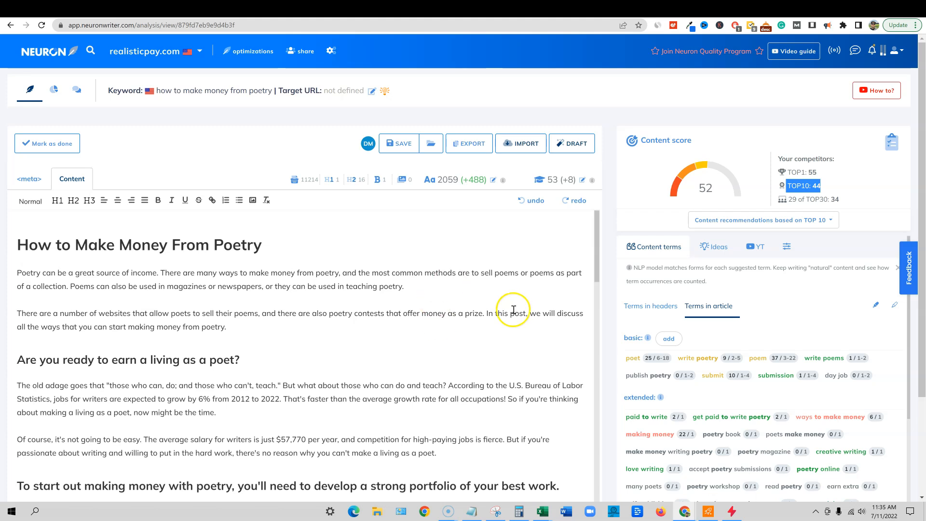
{"action": "scroll", "coordinate": [514, 306], "scroll_direction": "down", "scroll_amount": 9}
{"action": "scroll", "coordinate": [517, 303], "scroll_direction": "up", "scroll_amount": 9}
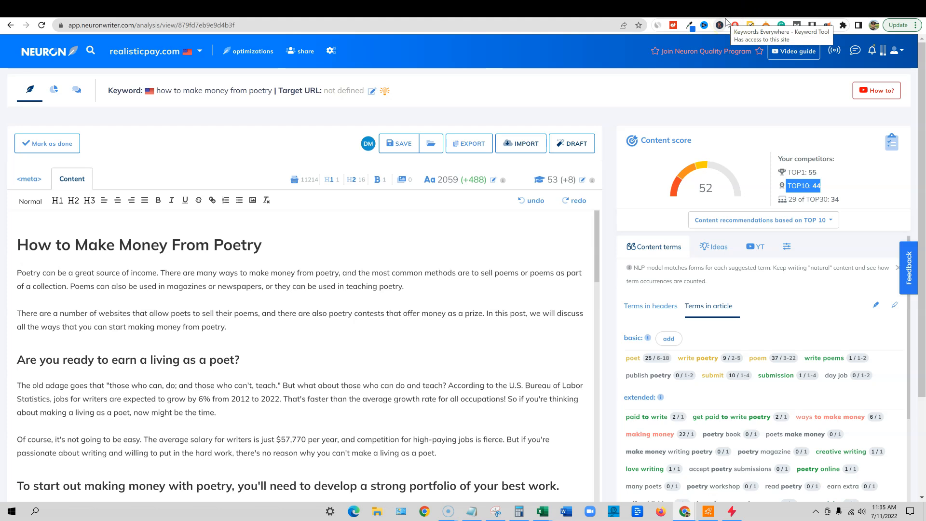
Look at the original poetry article in WordHero, return to NeuronWriter and save the optimized article
{"action": "left_click", "coordinate": [736, 9]}
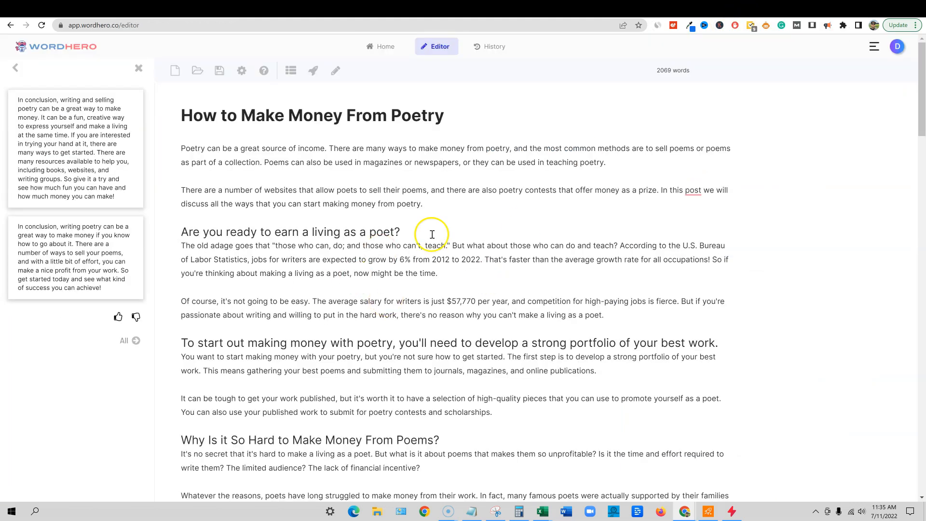
{"action": "left_click", "coordinate": [715, 9]}
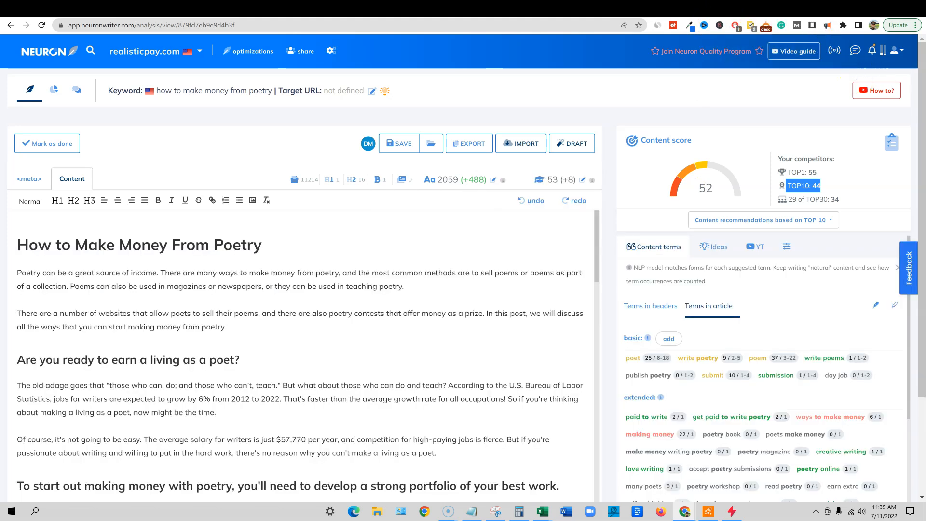
{"action": "scroll", "coordinate": [407, 362], "scroll_direction": "down", "scroll_amount": 6}
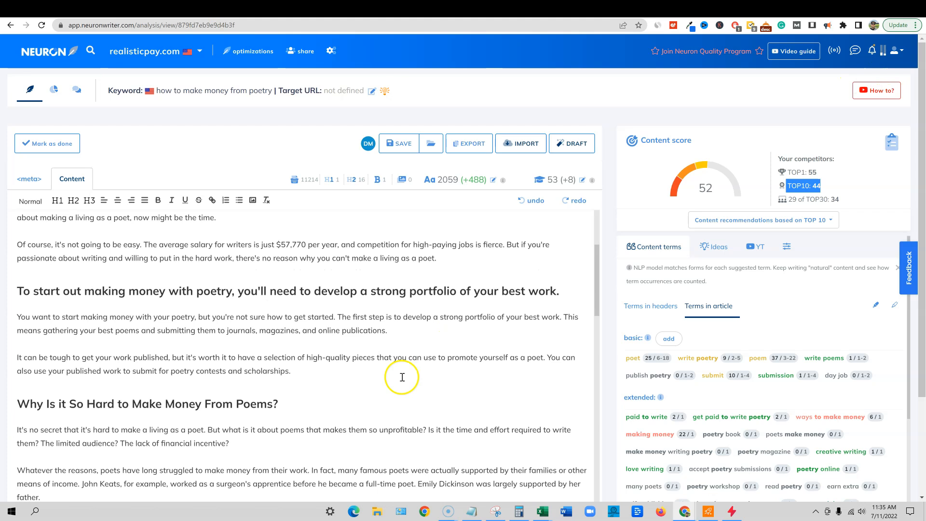
{"action": "scroll", "coordinate": [377, 471], "scroll_direction": "up", "scroll_amount": 6}
{"action": "left_click", "coordinate": [401, 141]}
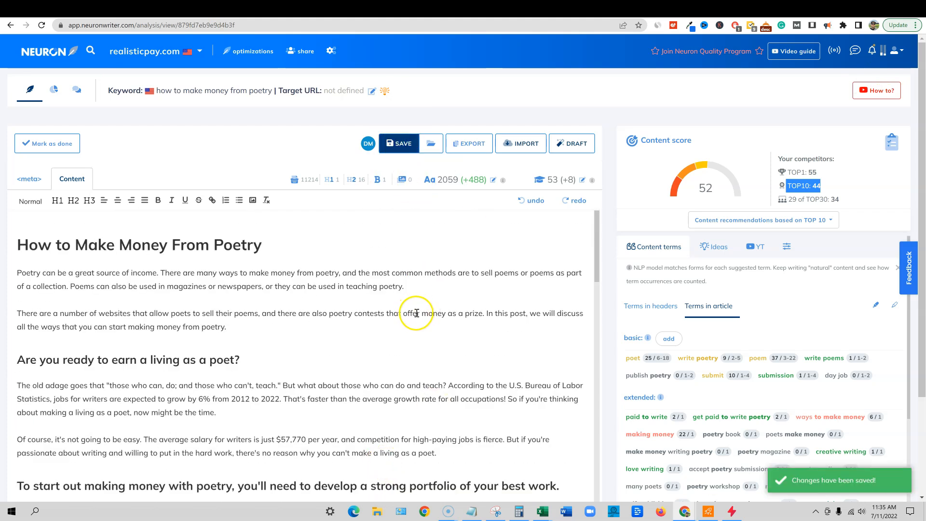